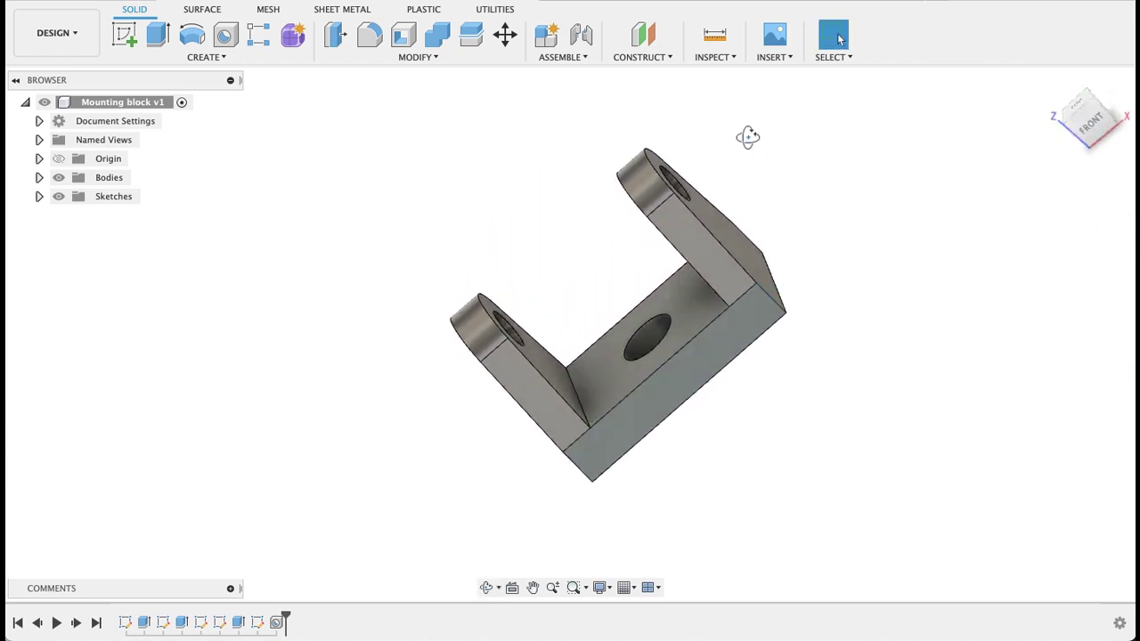
Step: Orbit the finished mounting block to view both upright lugs and its back
{"action": "middle_click_drag", "start_coordinate": [804, 123], "coordinate": [832, 107], "text": "shift"}
{"action": "middle_click_drag", "start_coordinate": [700, 455], "coordinate": [863, 496], "text": "shift"}
{"action": "key", "text": "Escape"}
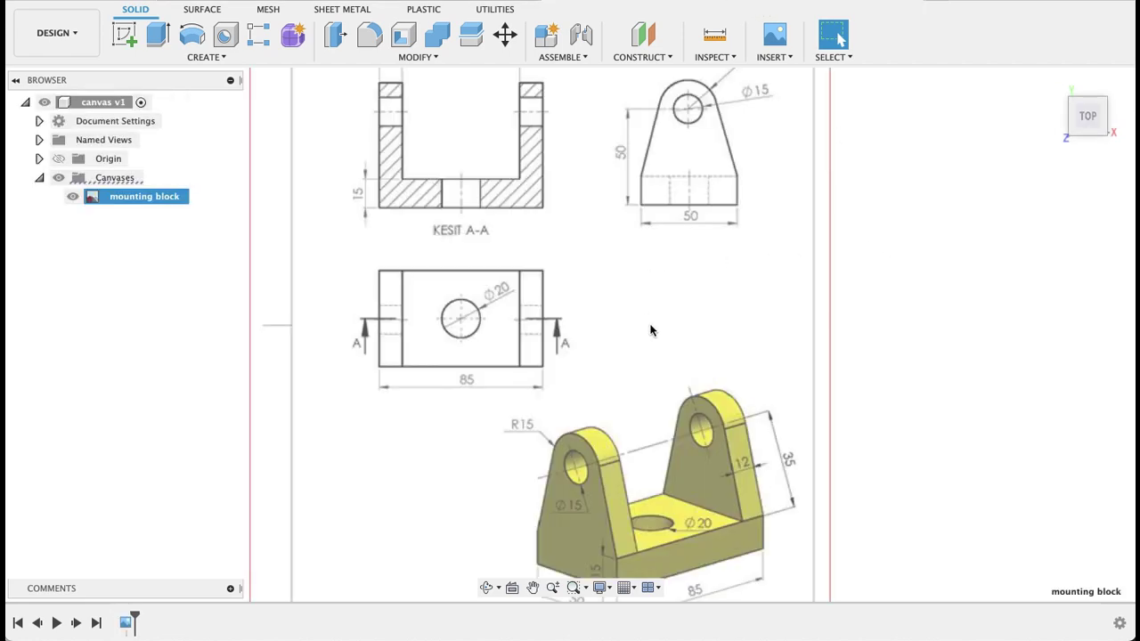
{"action": "middle_click_drag", "start_coordinate": [651, 326], "coordinate": [653, 243]}
{"action": "key", "text": "Escape"}
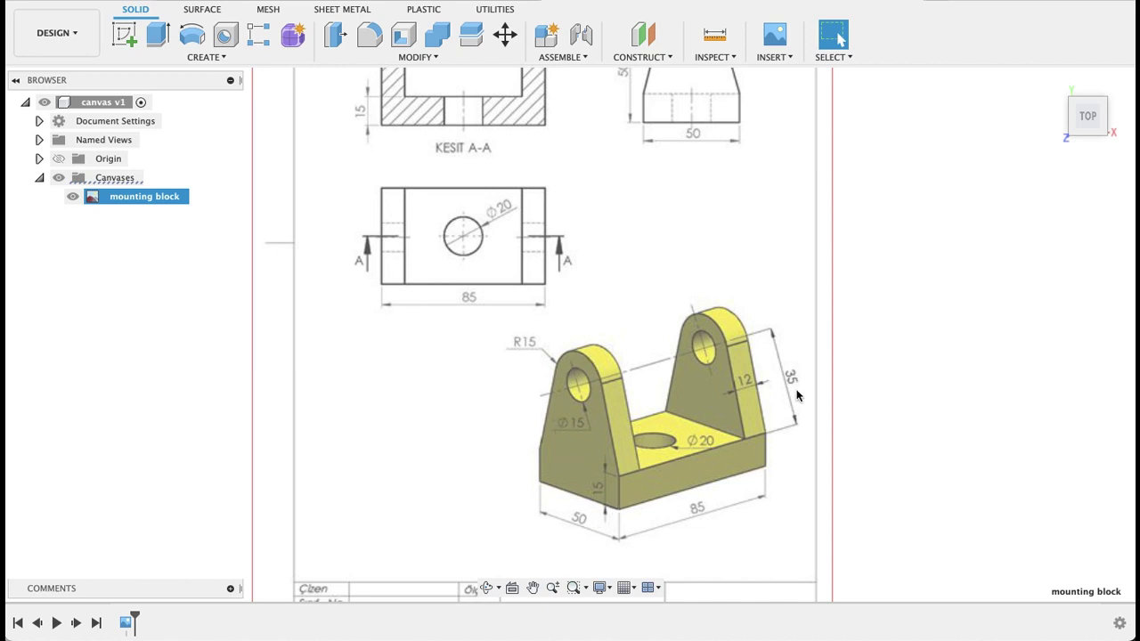
{"action": "mouse_move", "coordinate": [774, 250]}
{"action": "middle_mouse_down"}
{"action": "mouse_move", "coordinate": [789, 339]}
{"action": "mouse_move", "coordinate": [777, 257]}
{"action": "middle_mouse_up"}
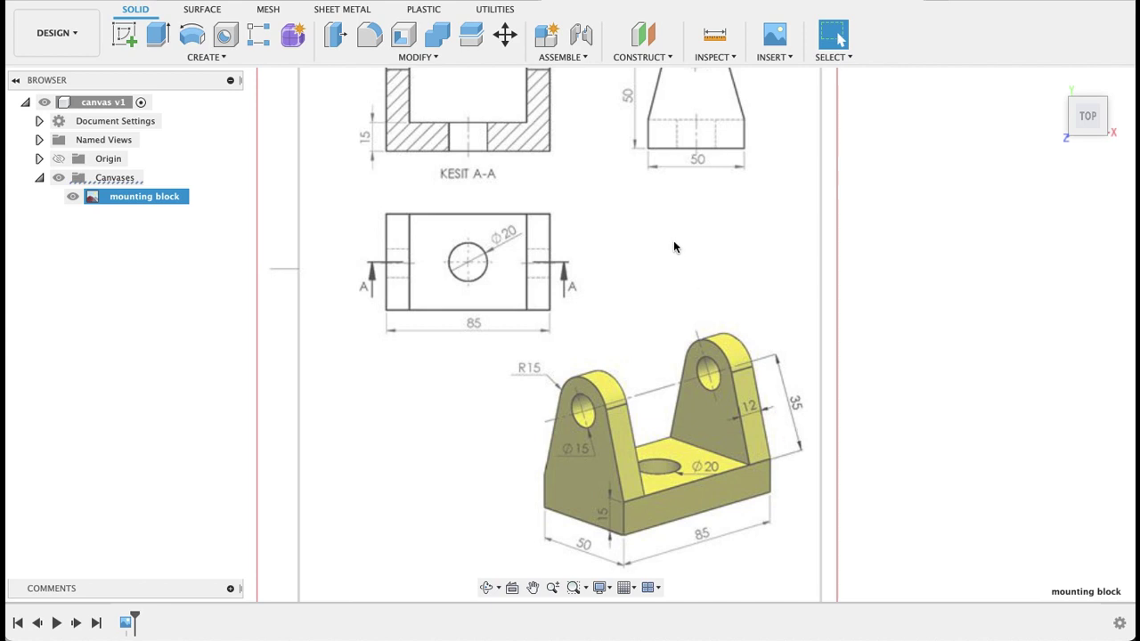
{"action": "mouse_move", "coordinate": [674, 246]}
{"action": "middle_mouse_down"}
{"action": "mouse_move", "coordinate": [703, 318]}
{"action": "mouse_move", "coordinate": [683, 237]}
{"action": "middle_mouse_up"}
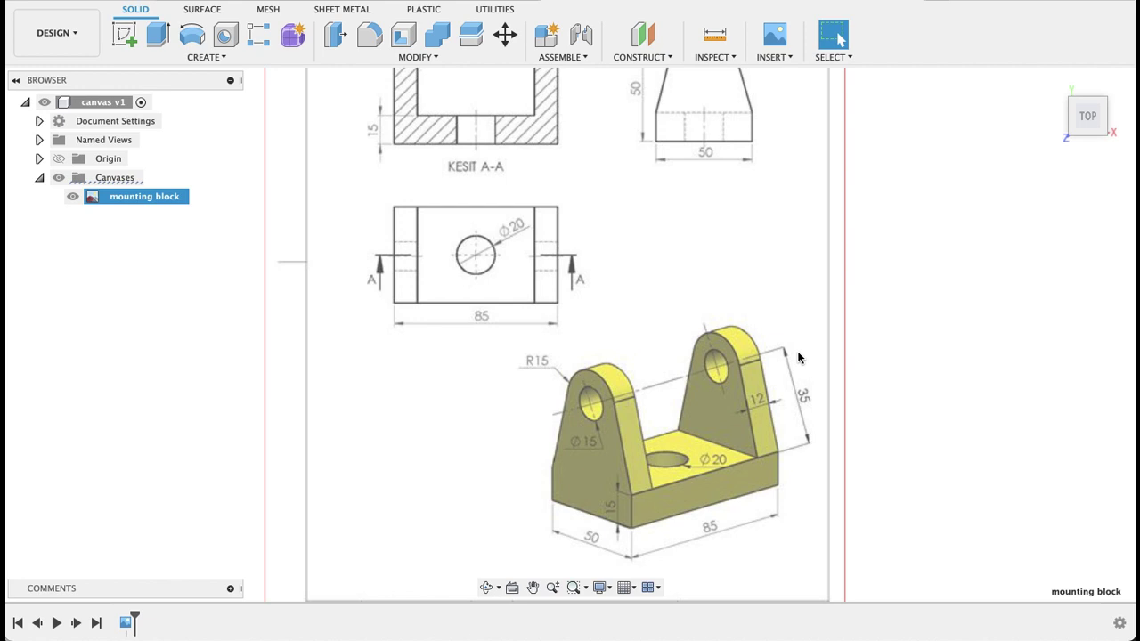
{"action": "scroll", "coordinate": [722, 221], "scroll_direction": "down", "scroll_amount": 1}
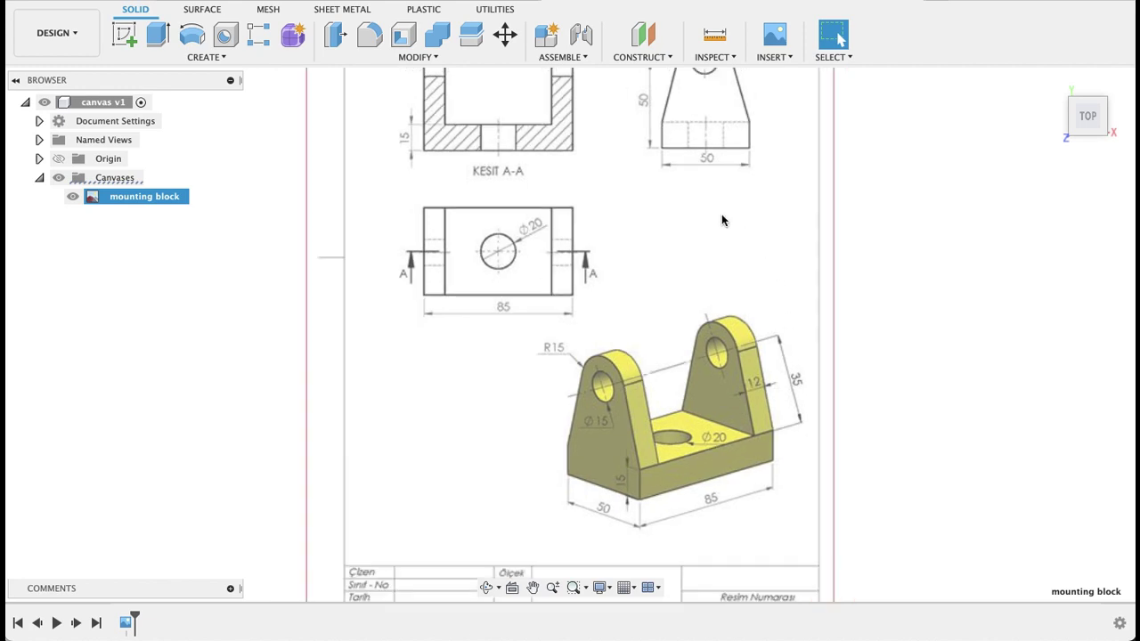
Step: Move off the reference drawing via canvas v1 to the empty Mounting block v1 design
{"action": "middle_click_drag", "start_coordinate": [723, 221], "coordinate": [697, 331]}
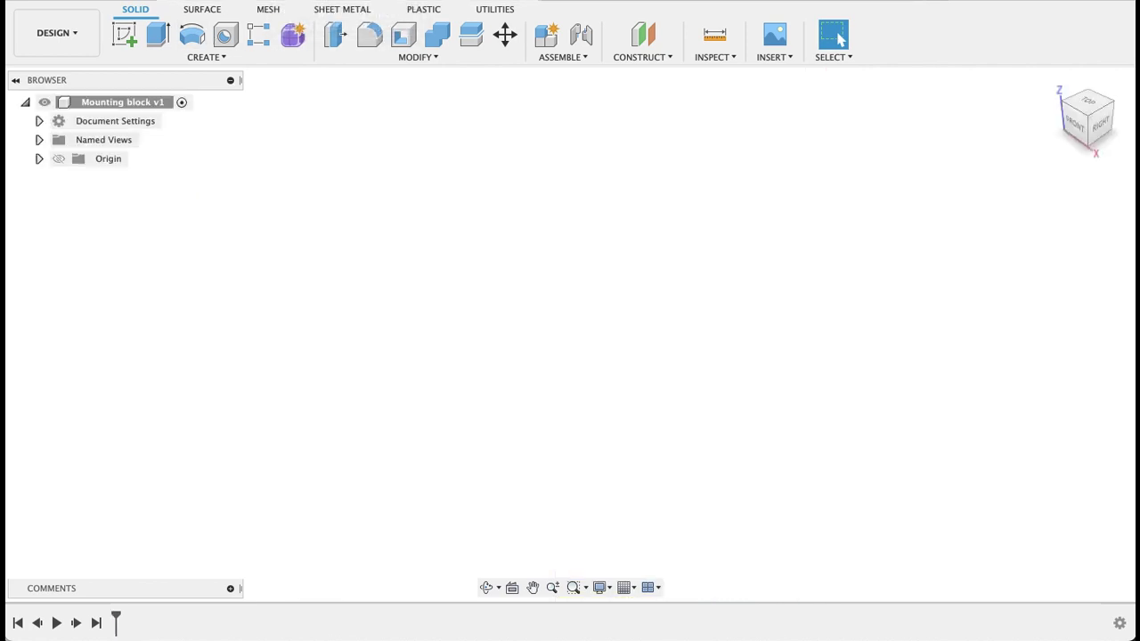
{"action": "left_click", "coordinate": [663, 2]}
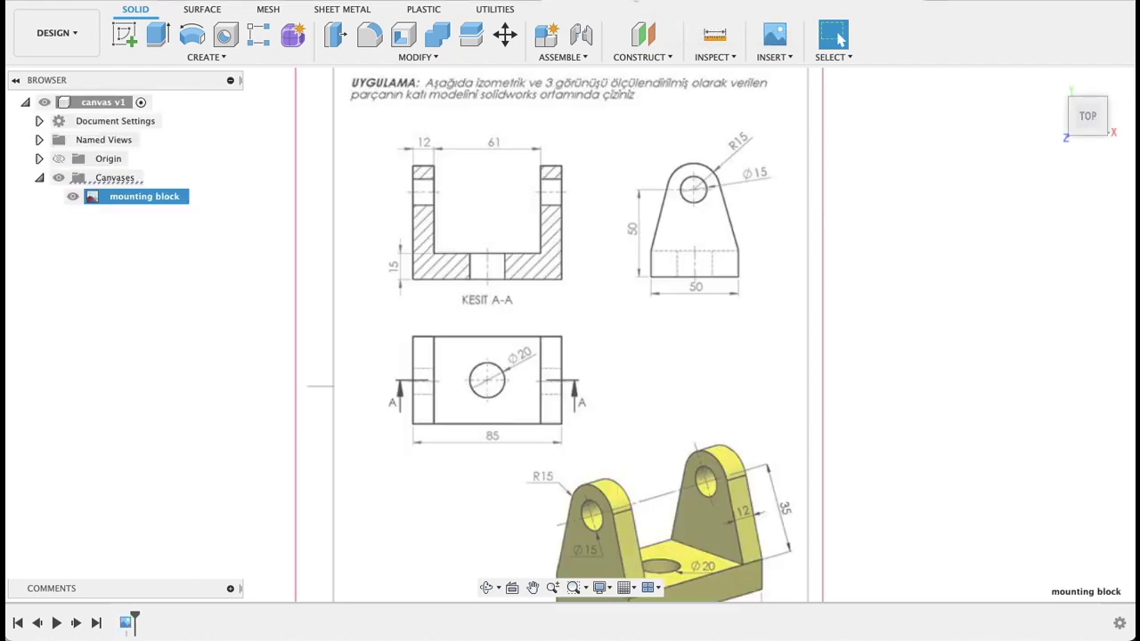
{"action": "scroll", "coordinate": [659, 413], "scroll_direction": "down", "scroll_amount": 5}
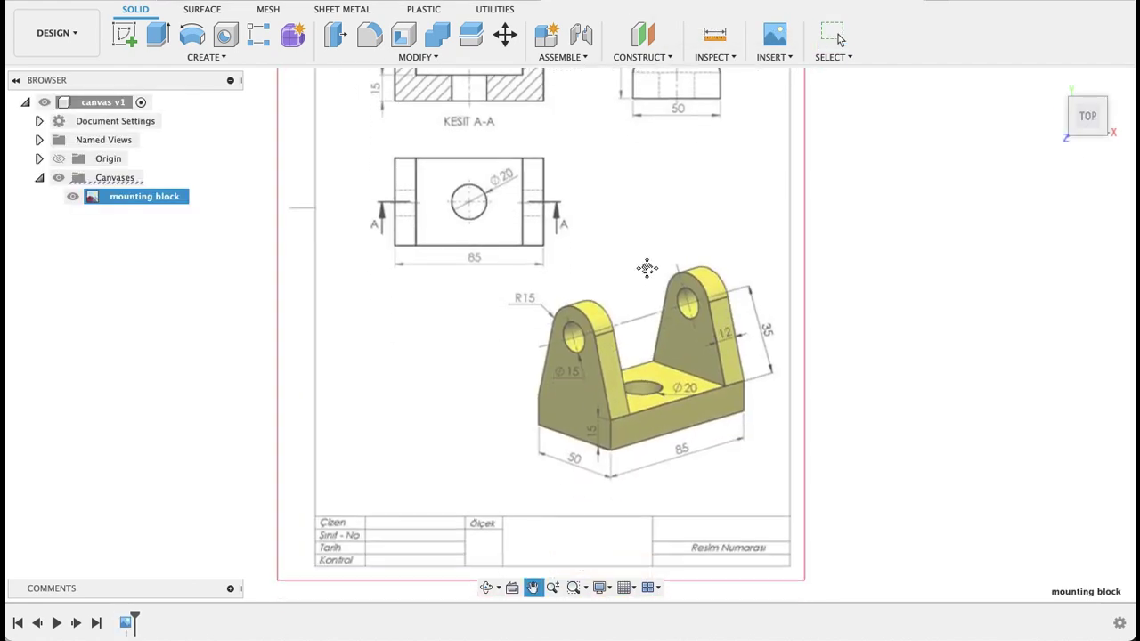
{"action": "left_click", "coordinate": [330, 4]}
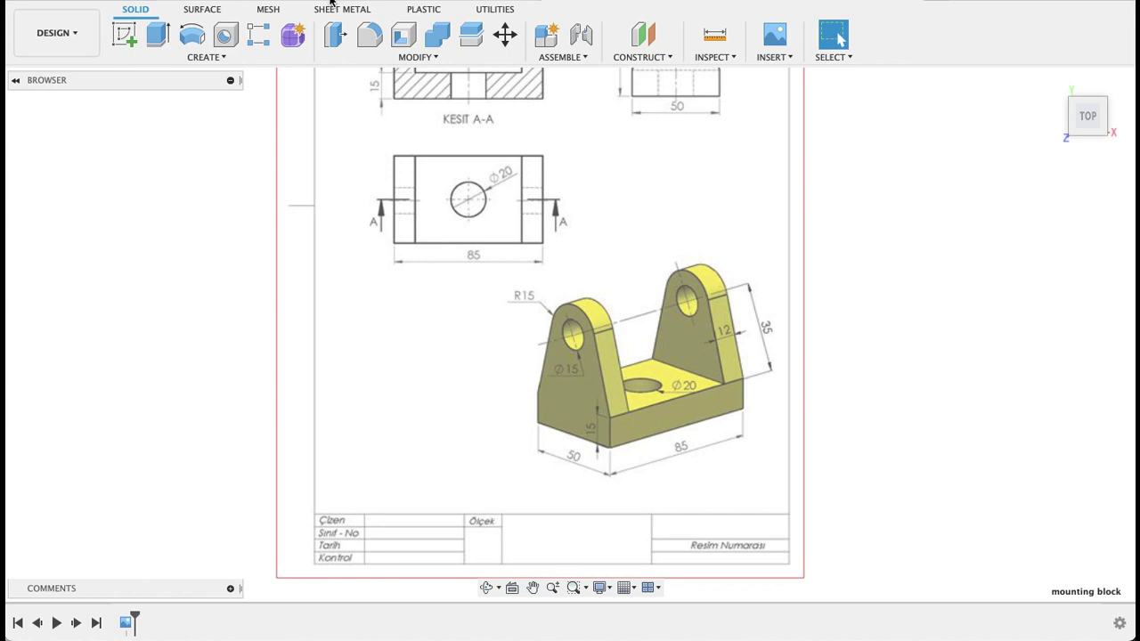
Step: Start a new sketch on the front plane, viewed straight on
{"action": "left_click", "coordinate": [1107, 96]}
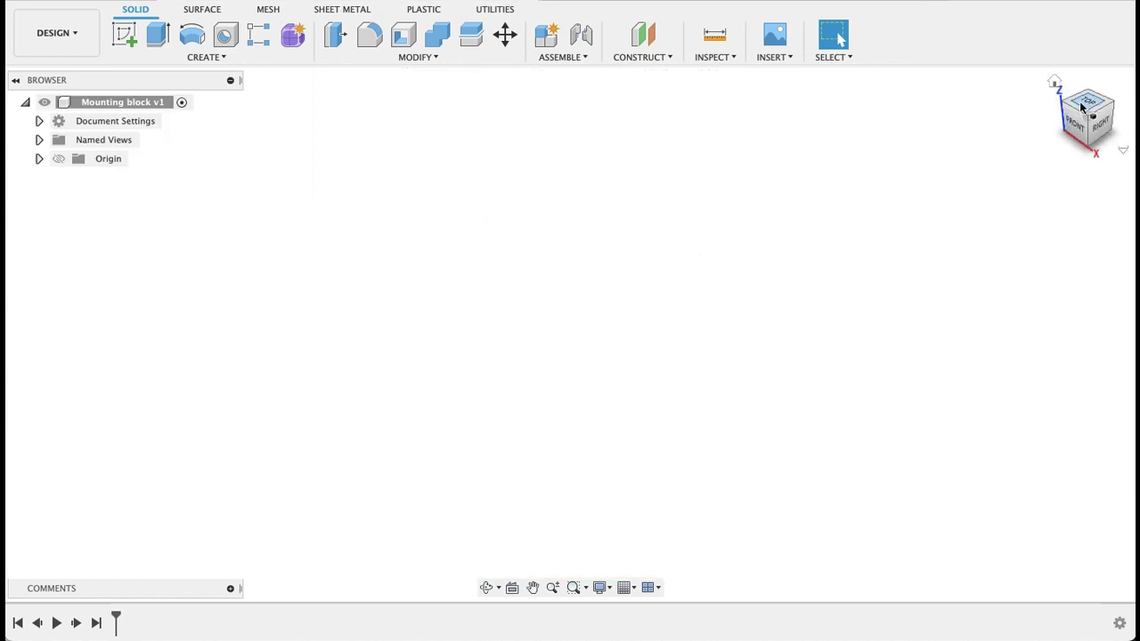
{"action": "left_click", "coordinate": [124, 37]}
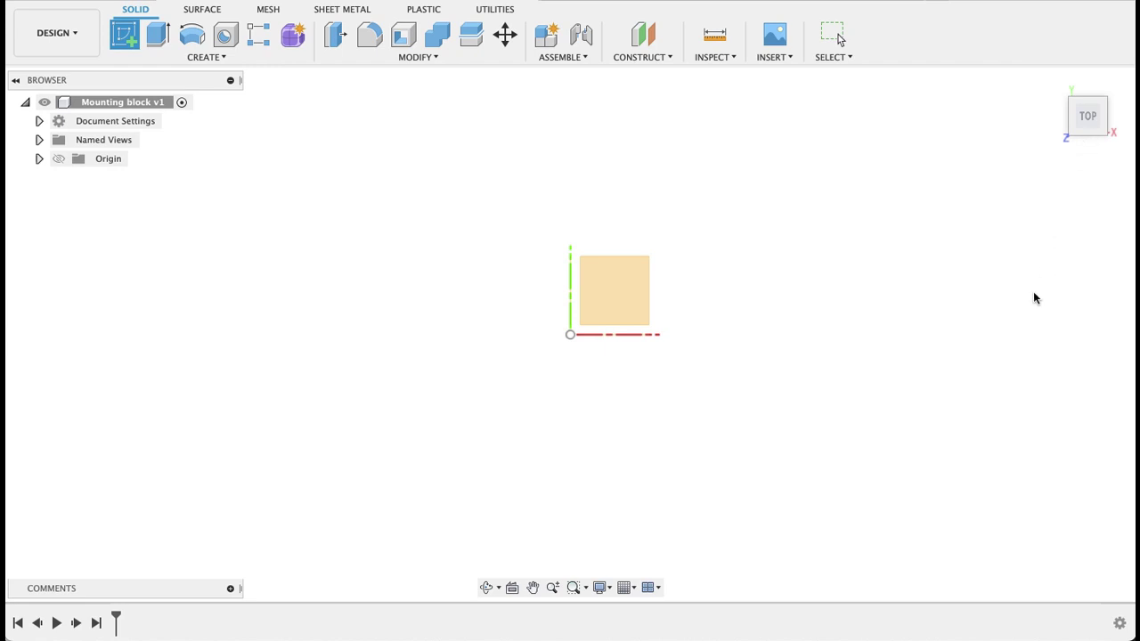
{"action": "middle_click_drag", "start_coordinate": [1033, 295], "coordinate": [1085, 142], "text": "shift"}
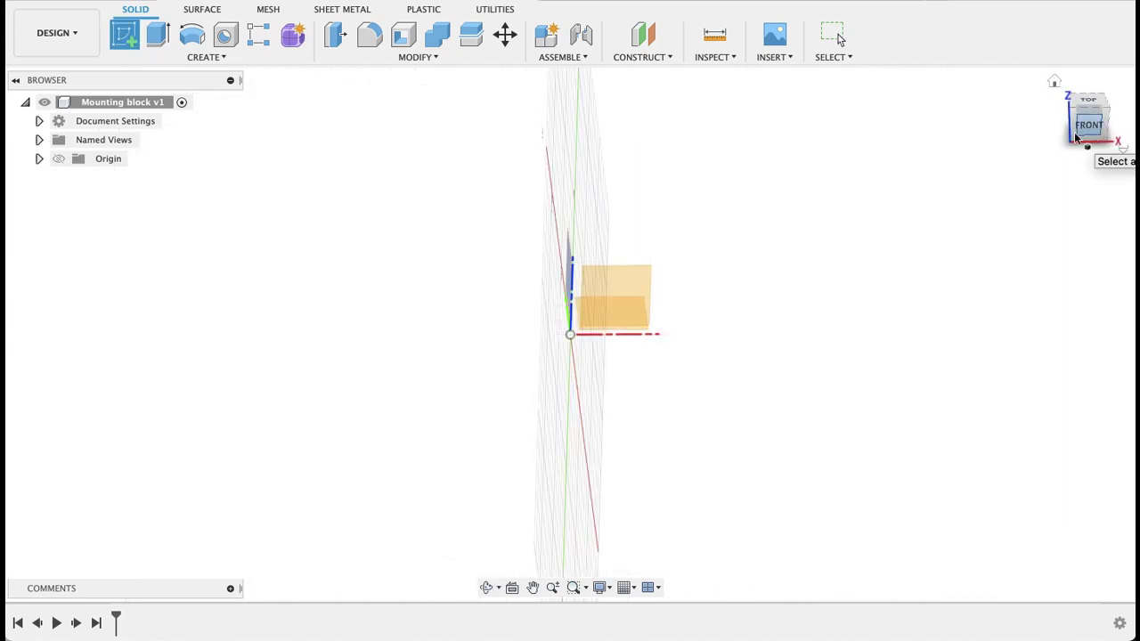
{"action": "left_click", "coordinate": [1087, 136]}
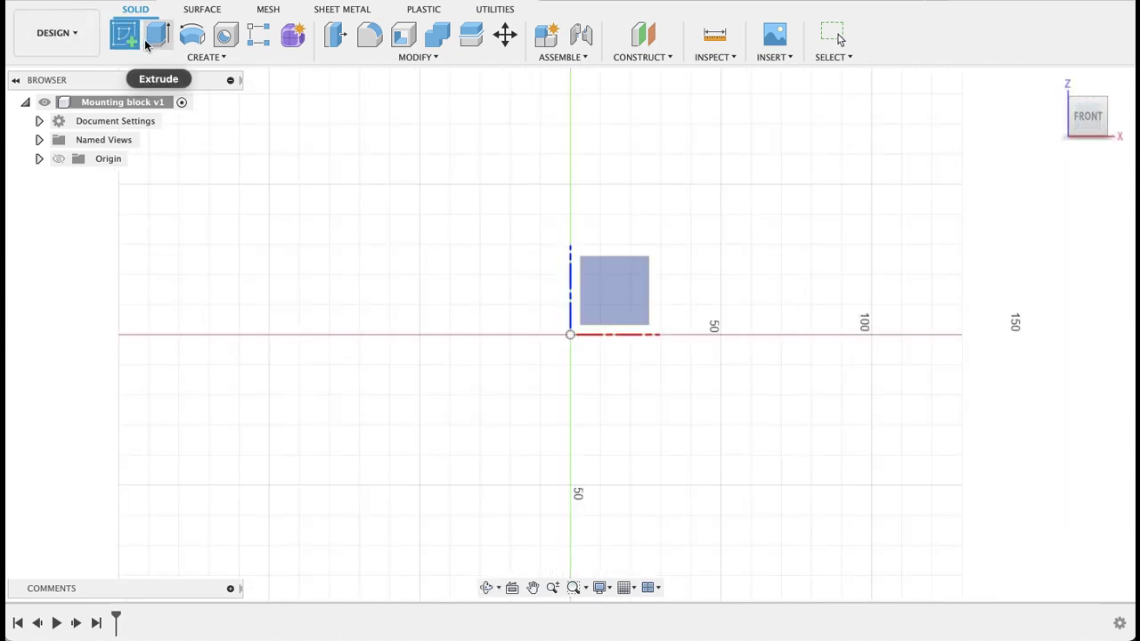
{"action": "left_click", "coordinate": [618, 262]}
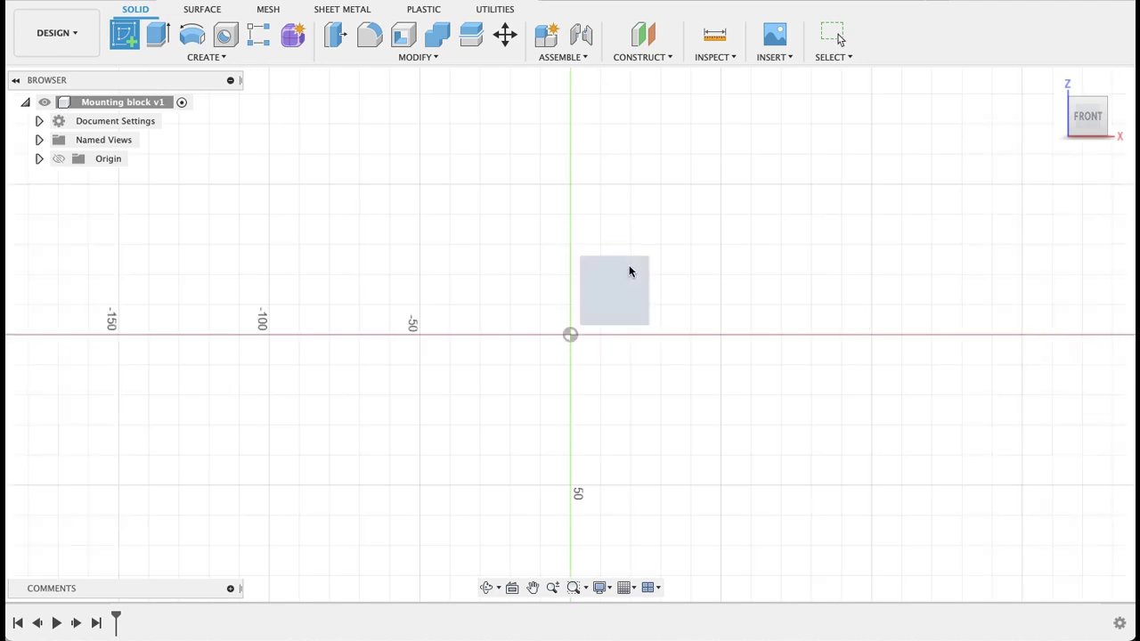
Step: Draw a 50 × 15 mm rectangle with its corner at the origin
{"action": "left_click", "coordinate": [157, 35]}
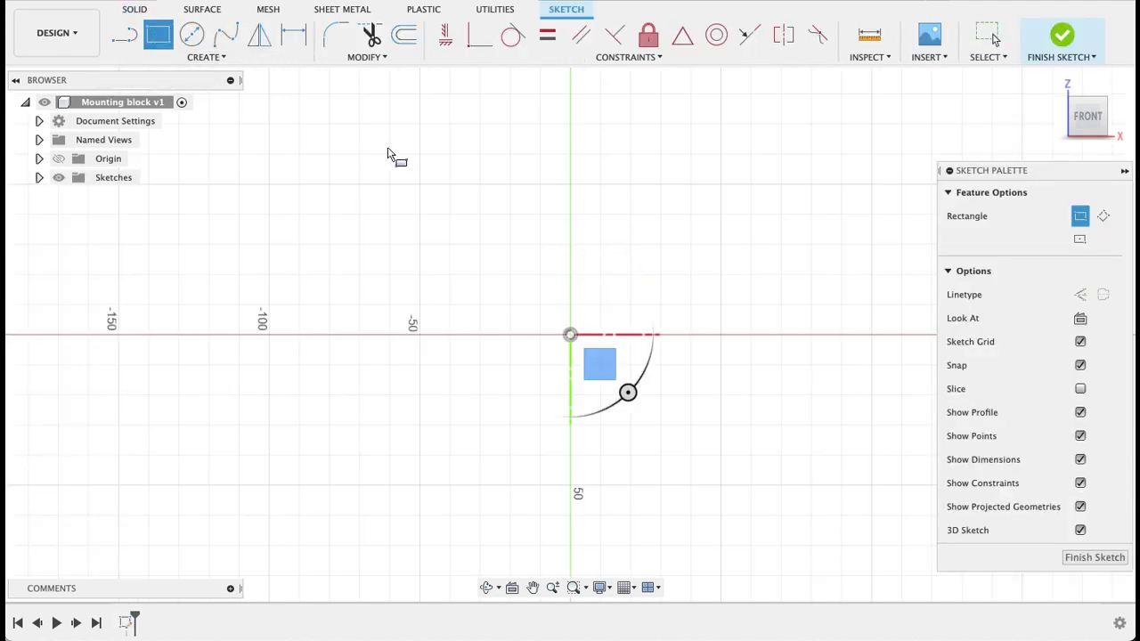
{"action": "left_click", "coordinate": [570, 335]}
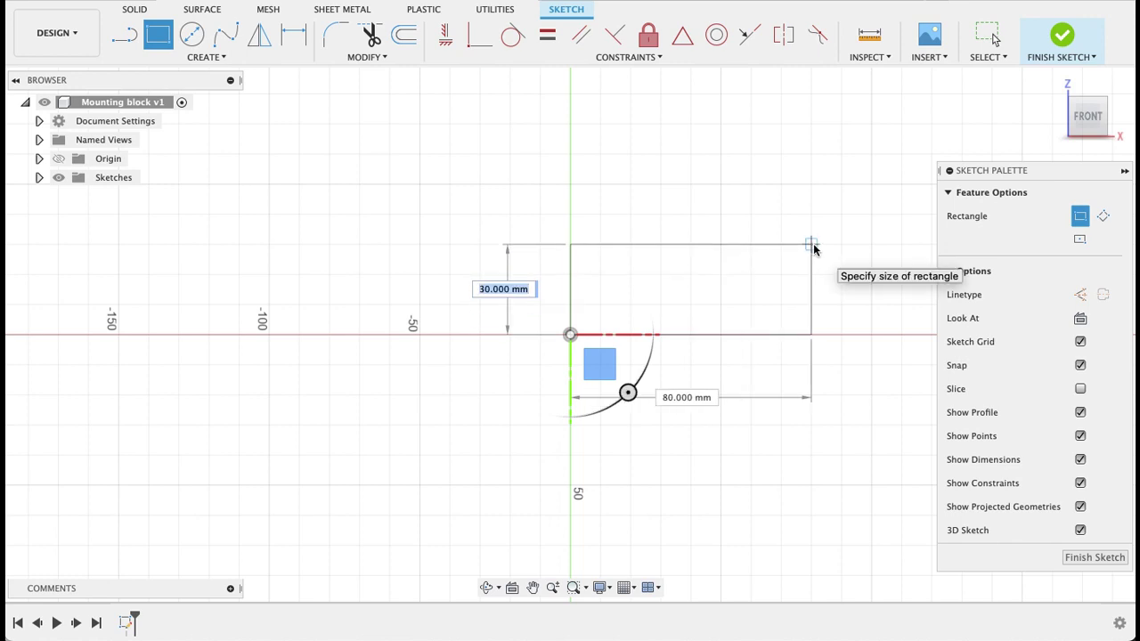
{"action": "type", "text": "15"}
{"action": "key", "text": "Tab"}
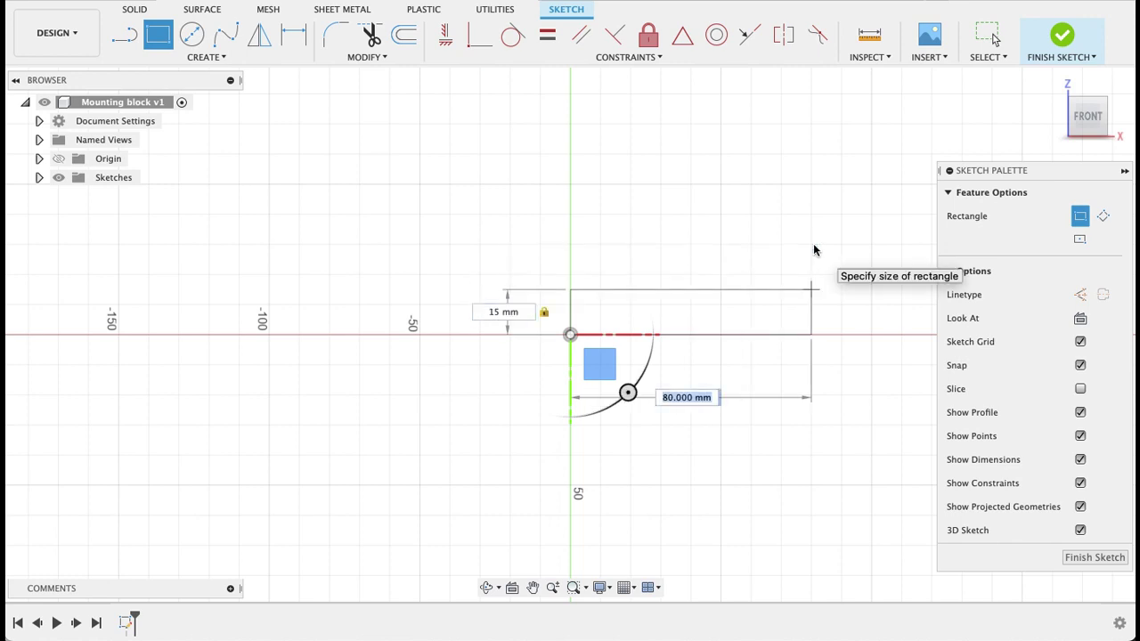
{"action": "type", "text": "50"}
{"action": "key", "text": "Tab"}
{"action": "key", "text": "Return"}
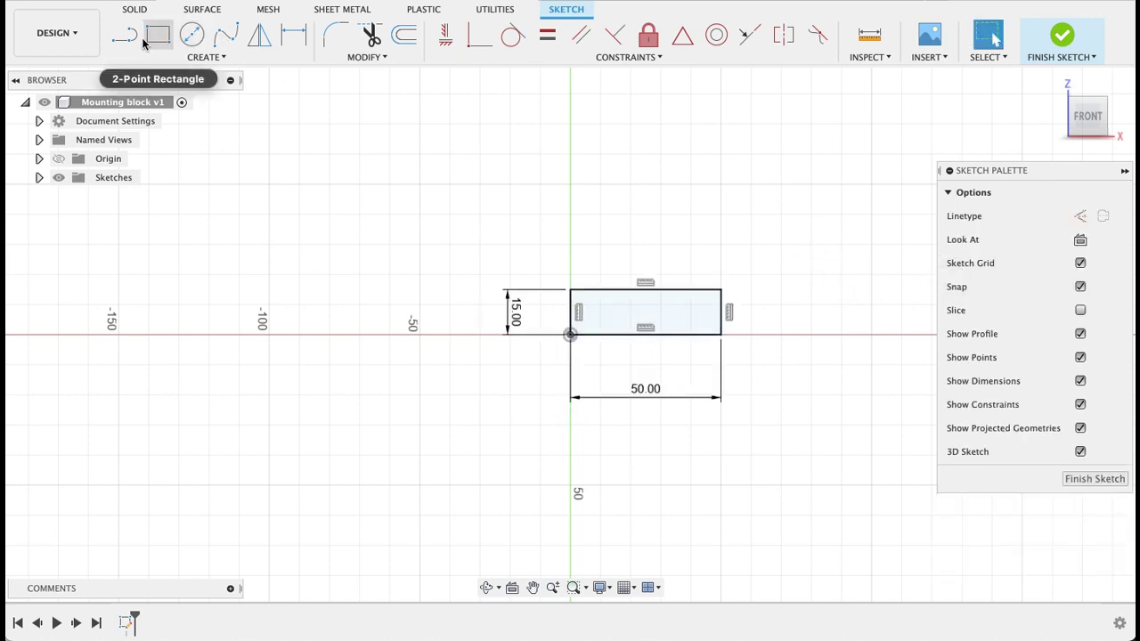
Step: Draw a 50 mm vertical construction line up from the rectangle's bottom midpoint
{"action": "key", "text": "l"}
{"action": "scroll", "coordinate": [646, 335], "scroll_direction": "down", "scroll_amount": 2}
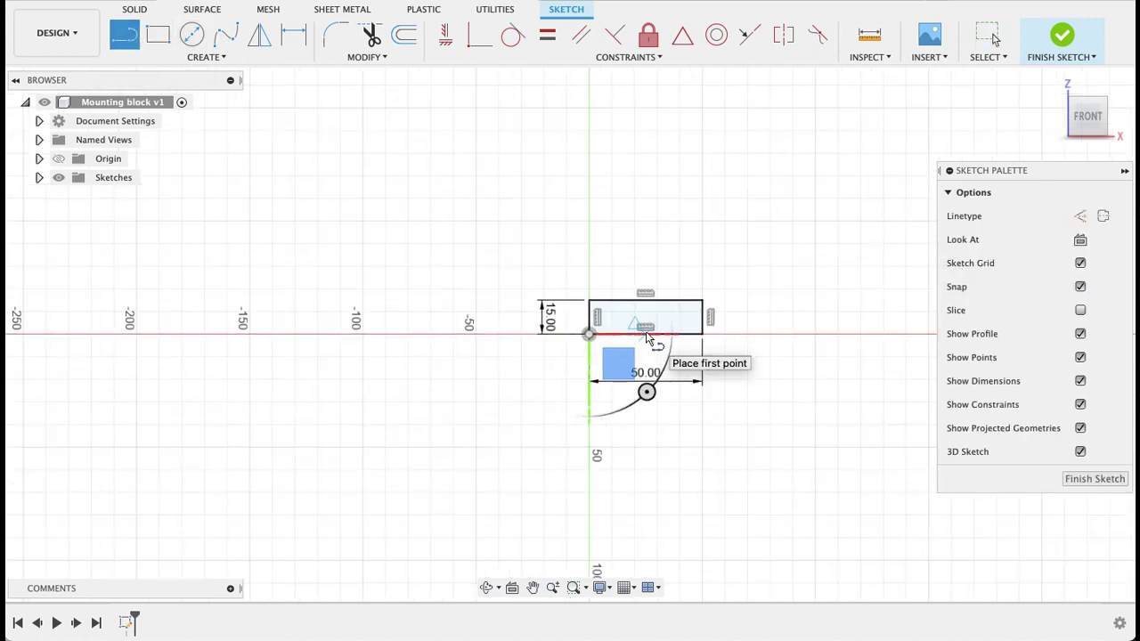
{"action": "scroll", "coordinate": [647, 337], "scroll_direction": "up", "scroll_amount": 2}
{"action": "key", "text": "x"}
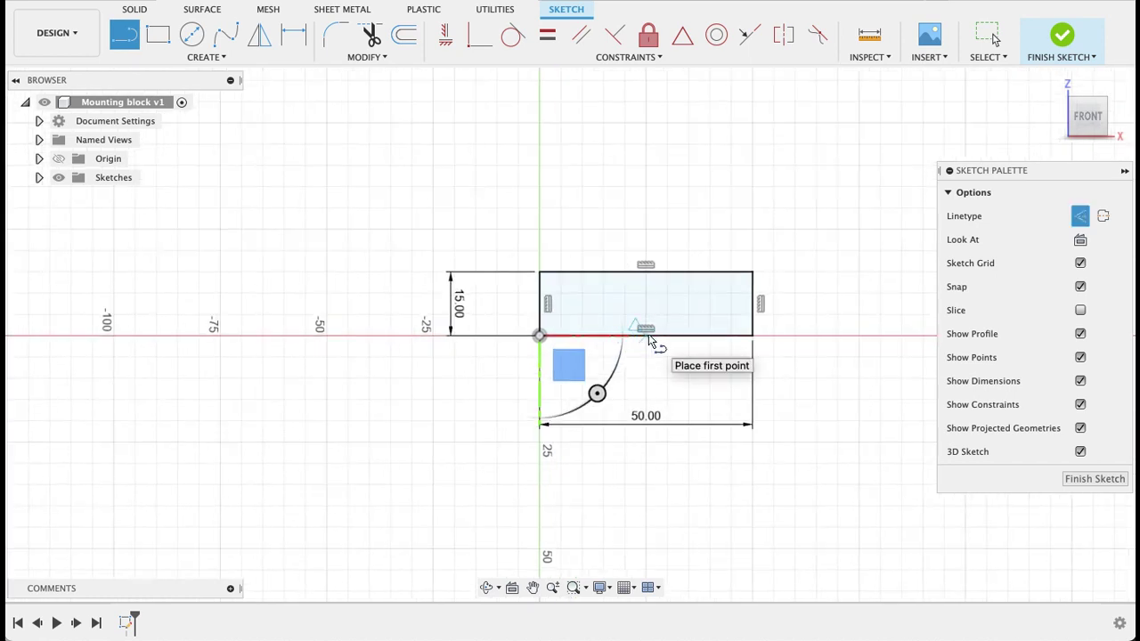
{"action": "left_click", "coordinate": [646, 336]}
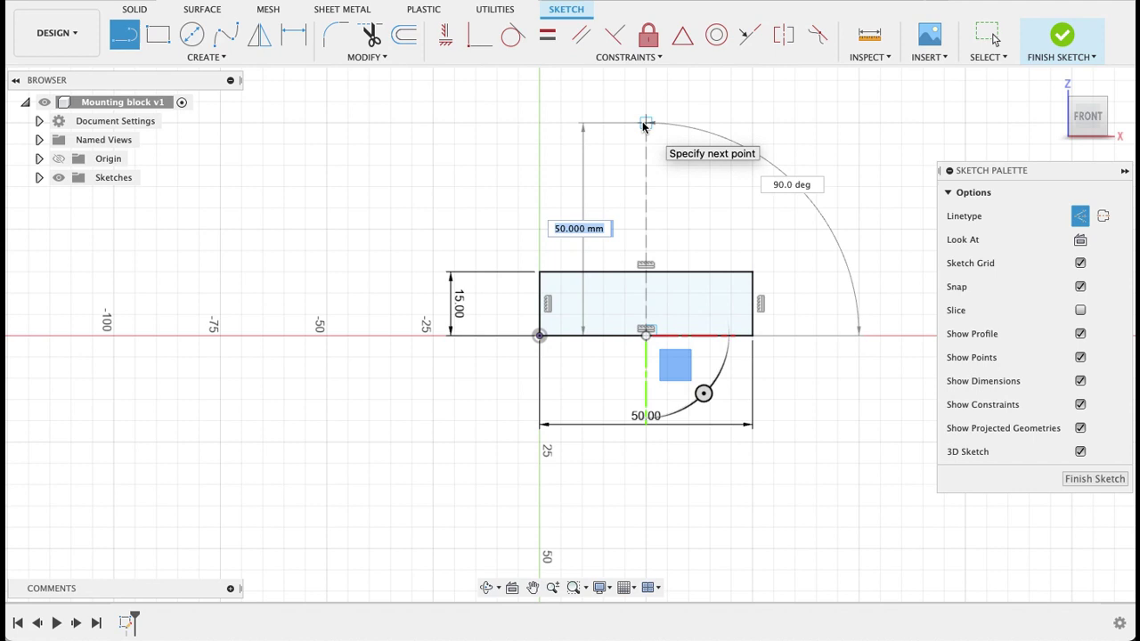
{"action": "left_click", "coordinate": [646, 123]}
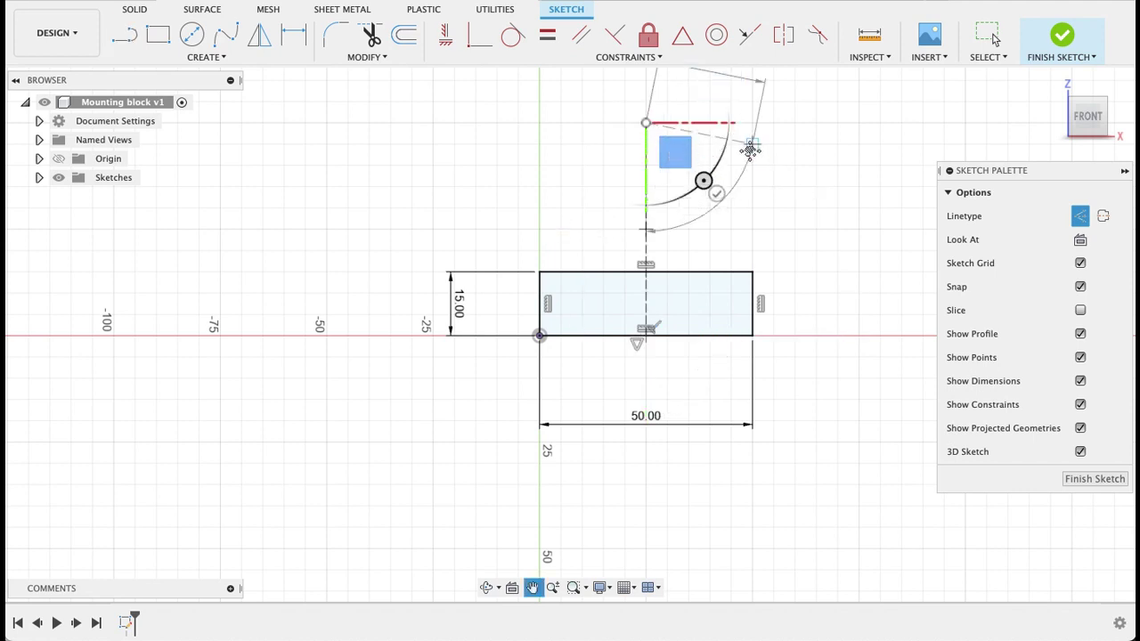
{"action": "middle_click_drag", "start_coordinate": [751, 148], "coordinate": [746, 244]}
{"action": "key", "text": "Escape"}
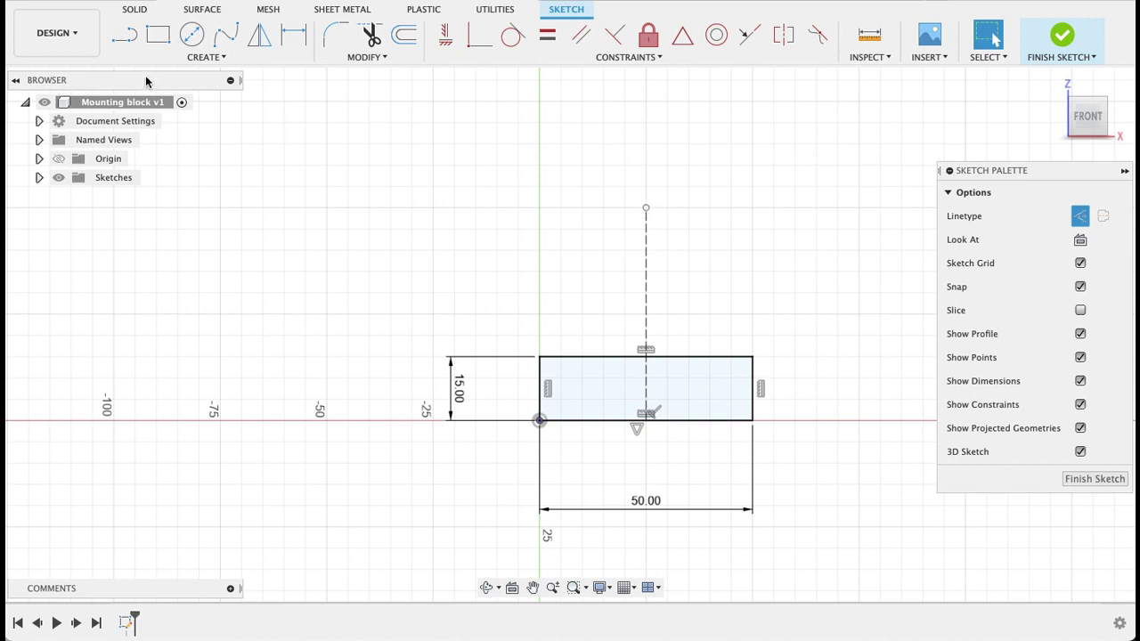
Step: Add a Ø15 mm circle centred on the construction line's top end
{"action": "left_click", "coordinate": [192, 34]}
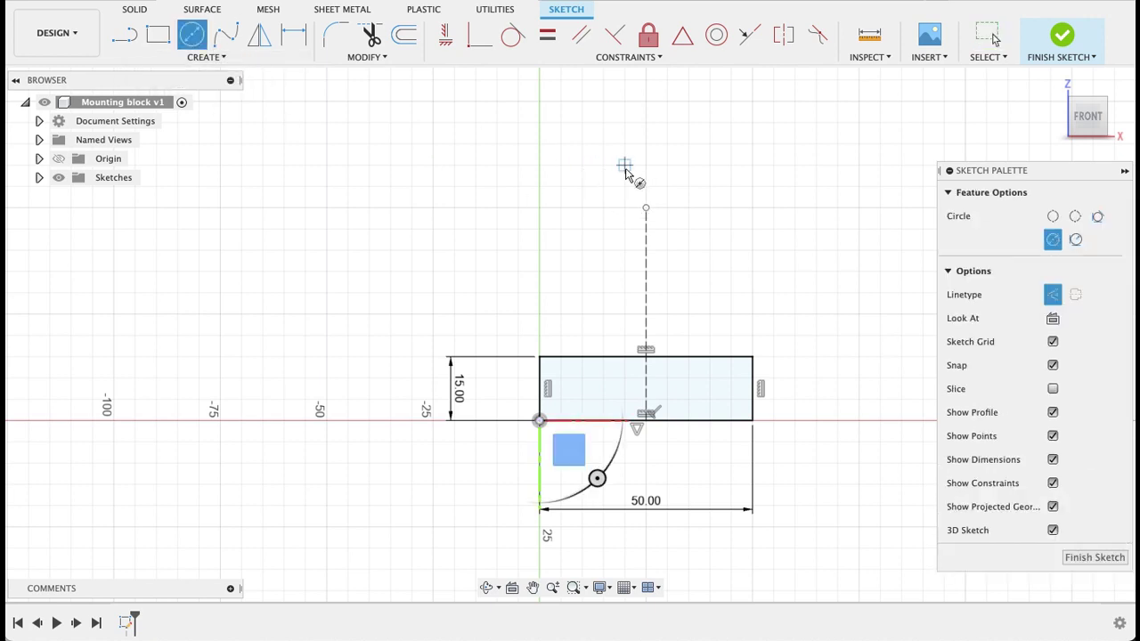
{"action": "left_click", "coordinate": [1052, 294]}
{"action": "left_click", "coordinate": [646, 208]}
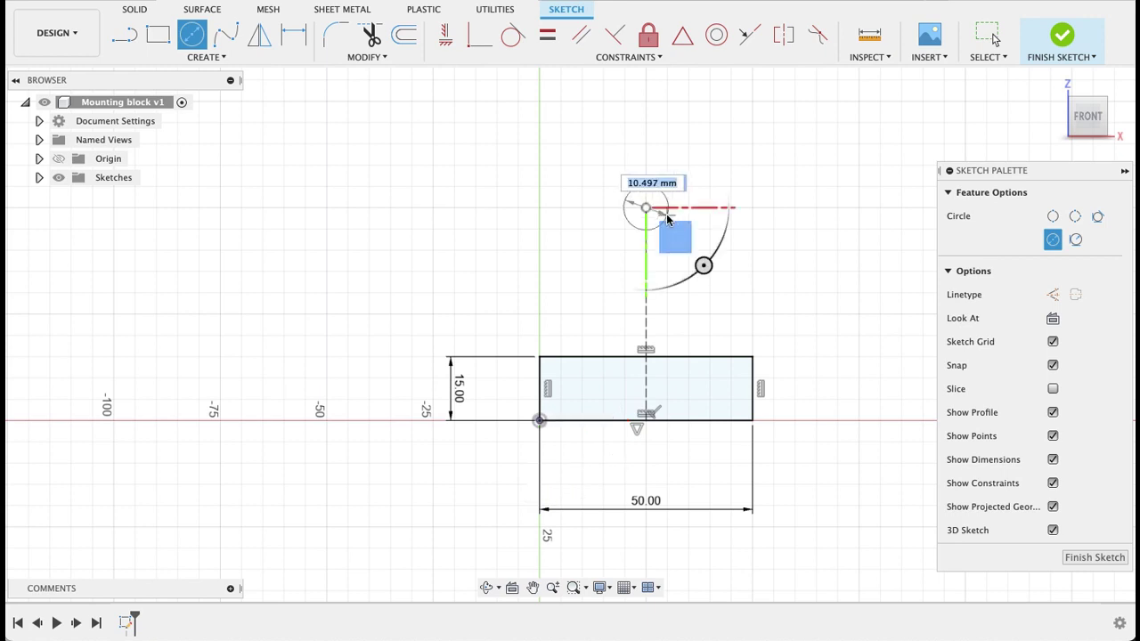
{"action": "type", "text": "15"}
{"action": "key", "text": "Return"}
{"action": "key", "text": "Escape"}
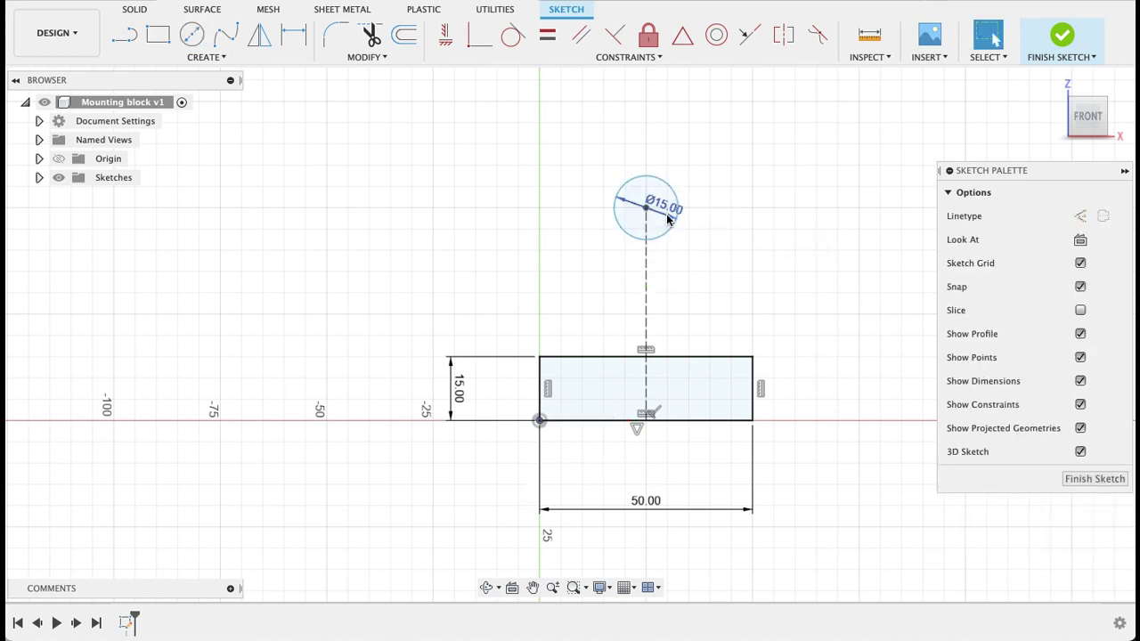
Step: Draw an R15 centre-point semicircle around the Ø15 hole
{"action": "left_click", "coordinate": [196, 59]}
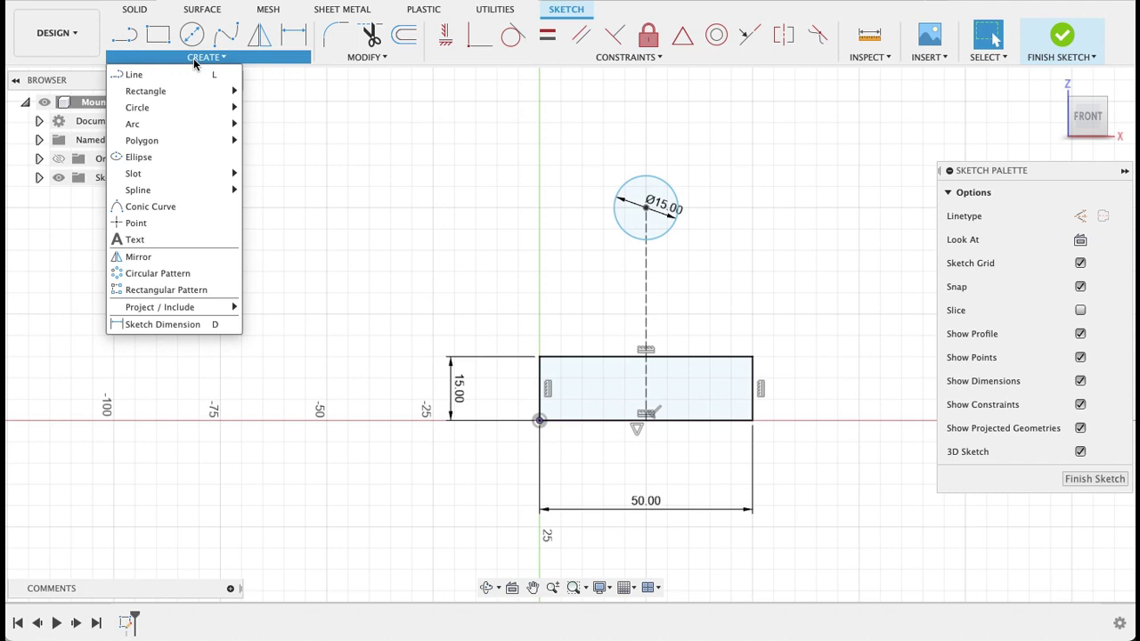
{"action": "mouse_move", "coordinate": [198, 128]}
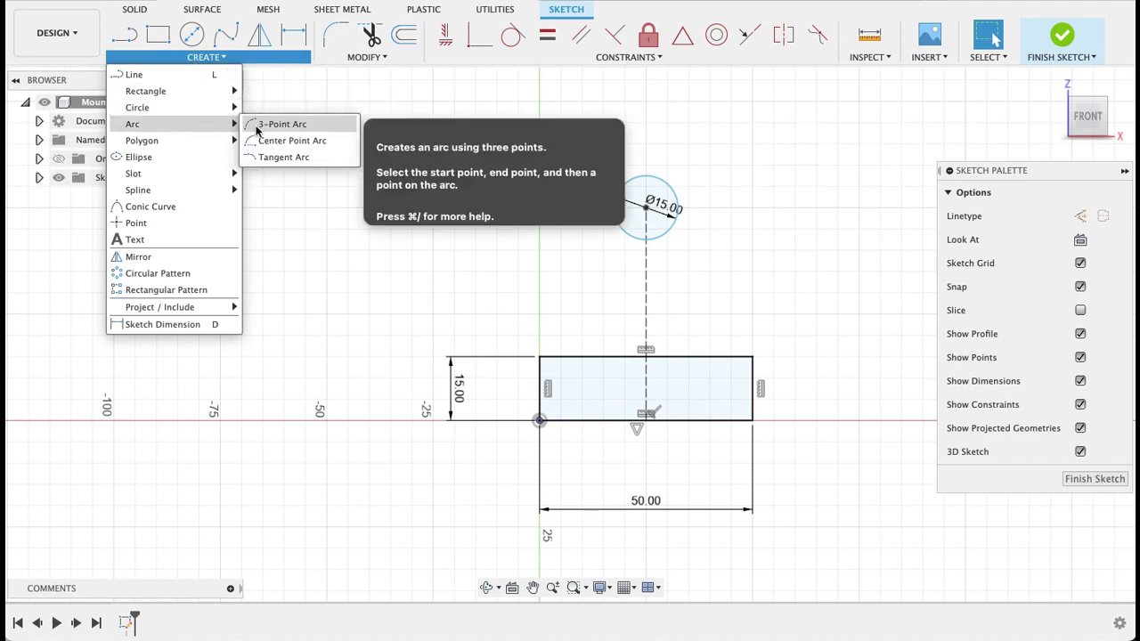
{"action": "left_click", "coordinate": [261, 143]}
{"action": "left_click", "coordinate": [539, 418]}
{"action": "left_click", "coordinate": [539, 503]}
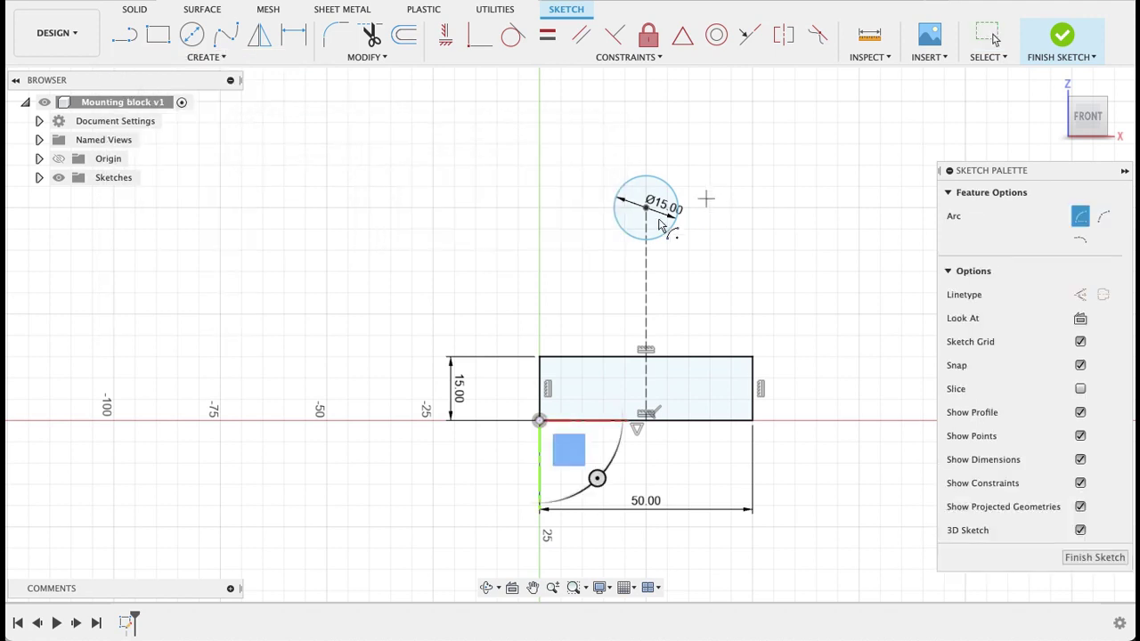
{"action": "left_click", "coordinate": [646, 208]}
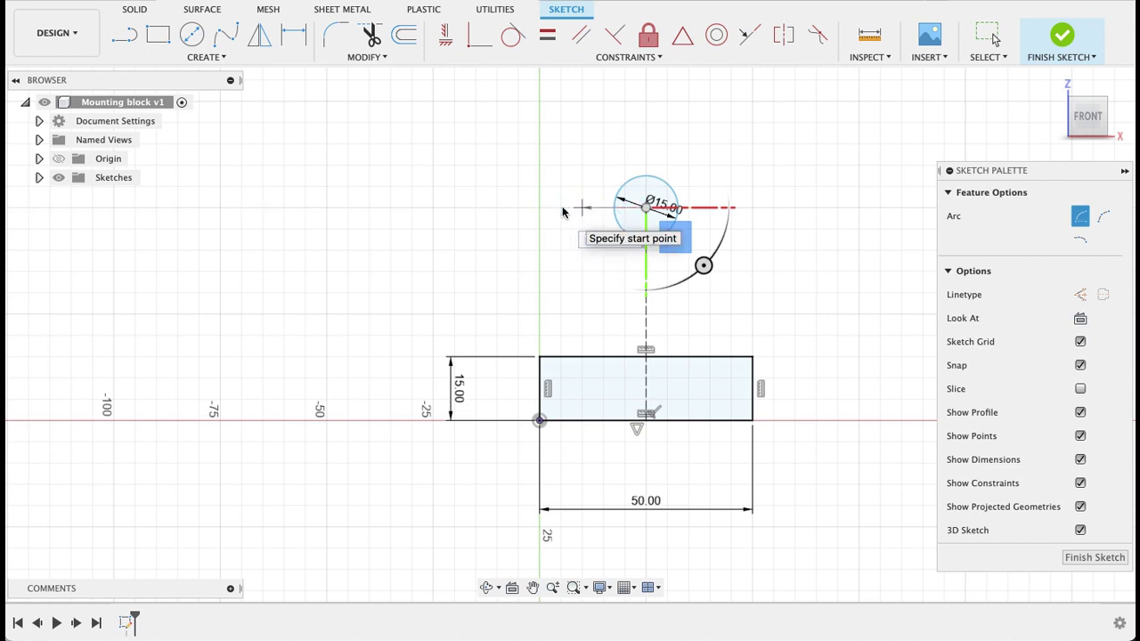
{"action": "left_click", "coordinate": [581, 207]}
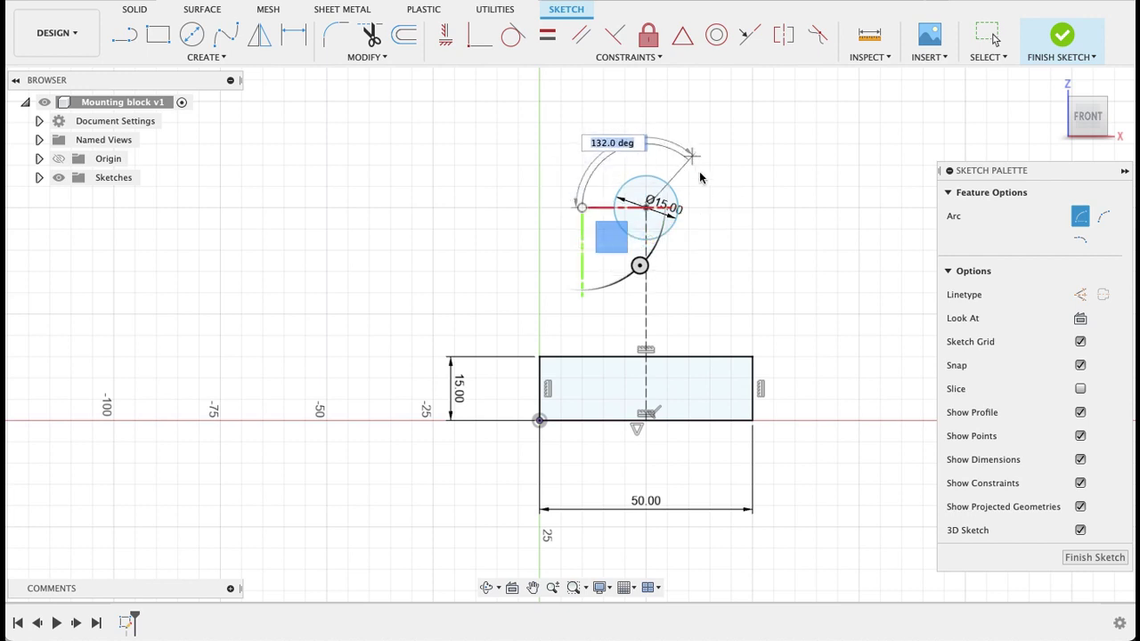
{"action": "left_click", "coordinate": [710, 207]}
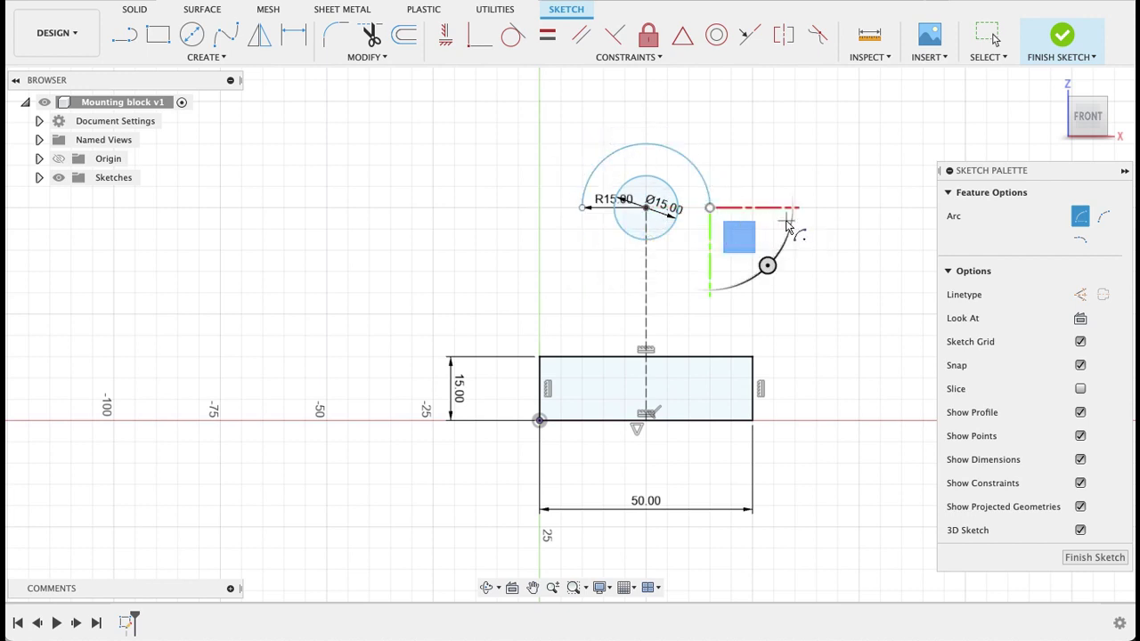
{"action": "key", "text": "Escape"}
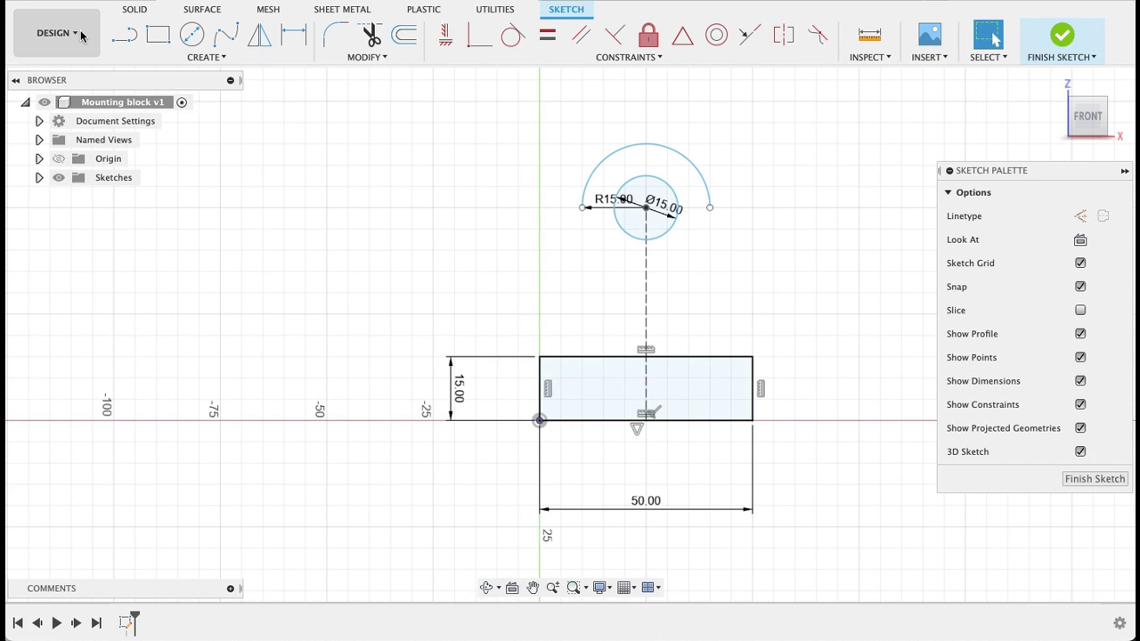
Step: Draw two slanted lines from the rectangle's top corners up toward the arc
{"action": "left_click", "coordinate": [125, 34]}
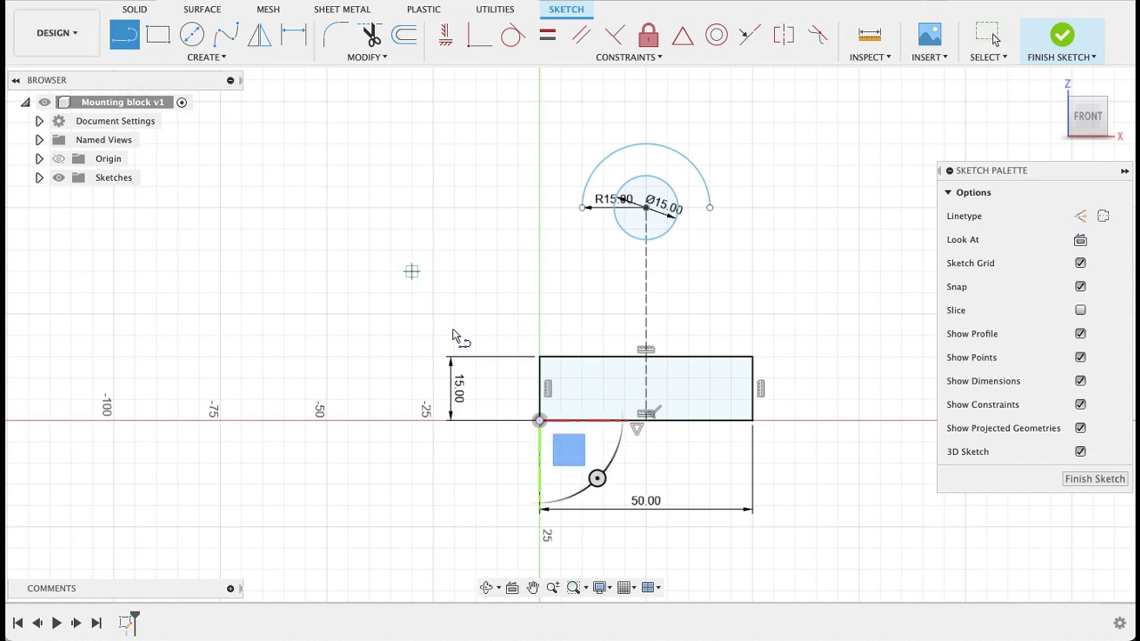
{"action": "left_click", "coordinate": [539, 357]}
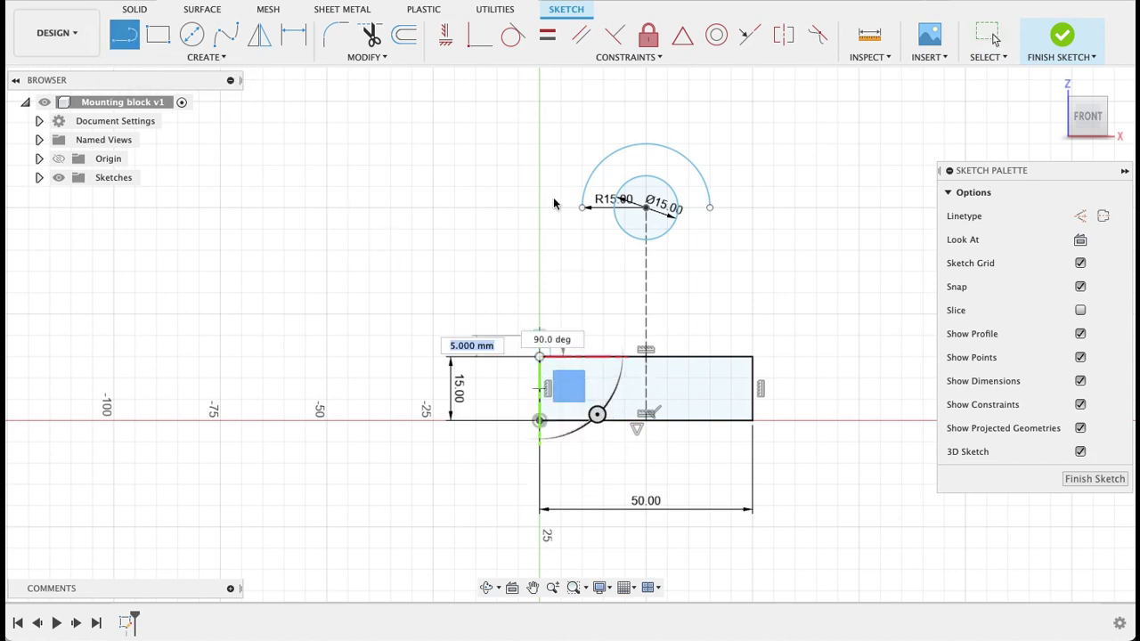
{"action": "left_click", "coordinate": [583, 144]}
{"action": "key", "text": "Escape"}
{"action": "key", "text": "l"}
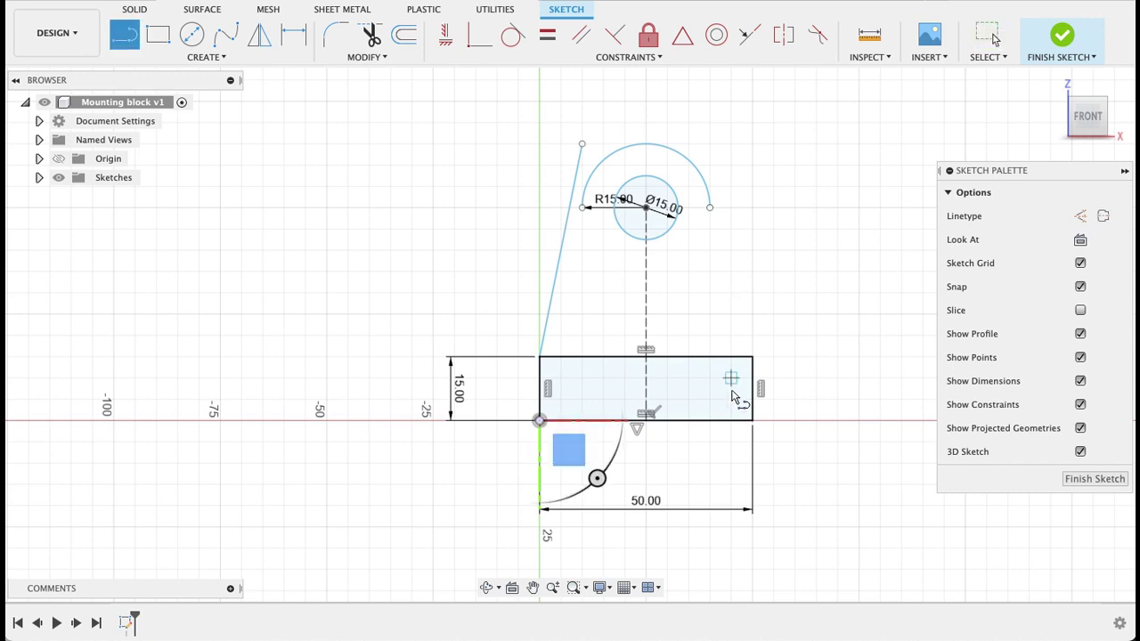
{"action": "left_click", "coordinate": [753, 357]}
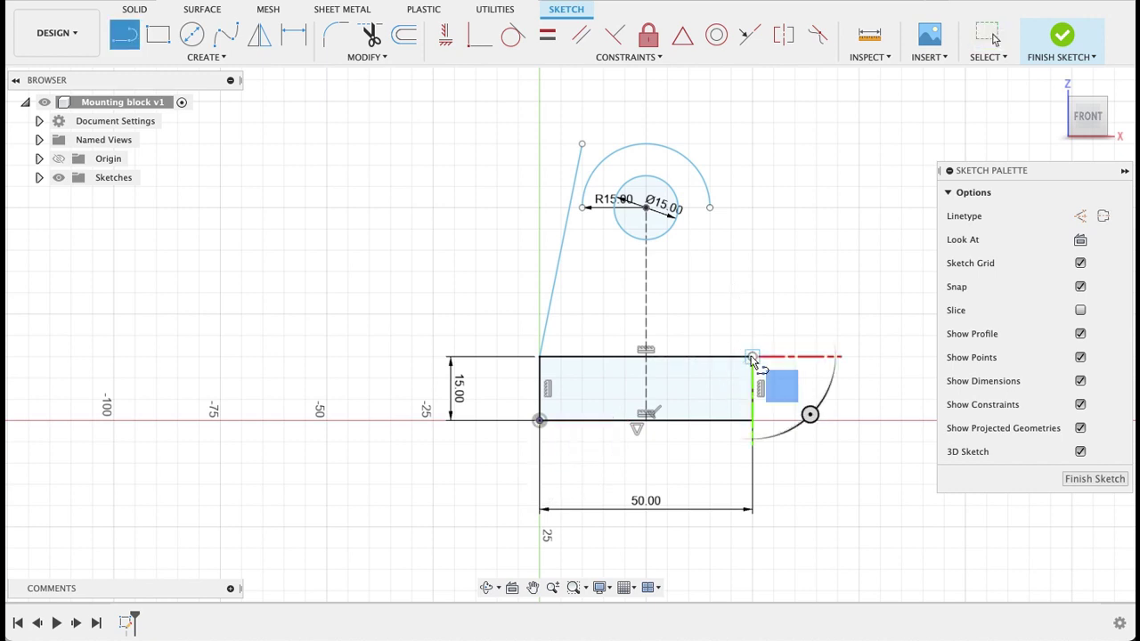
{"action": "left_click", "coordinate": [715, 134]}
{"action": "key", "text": "Escape"}
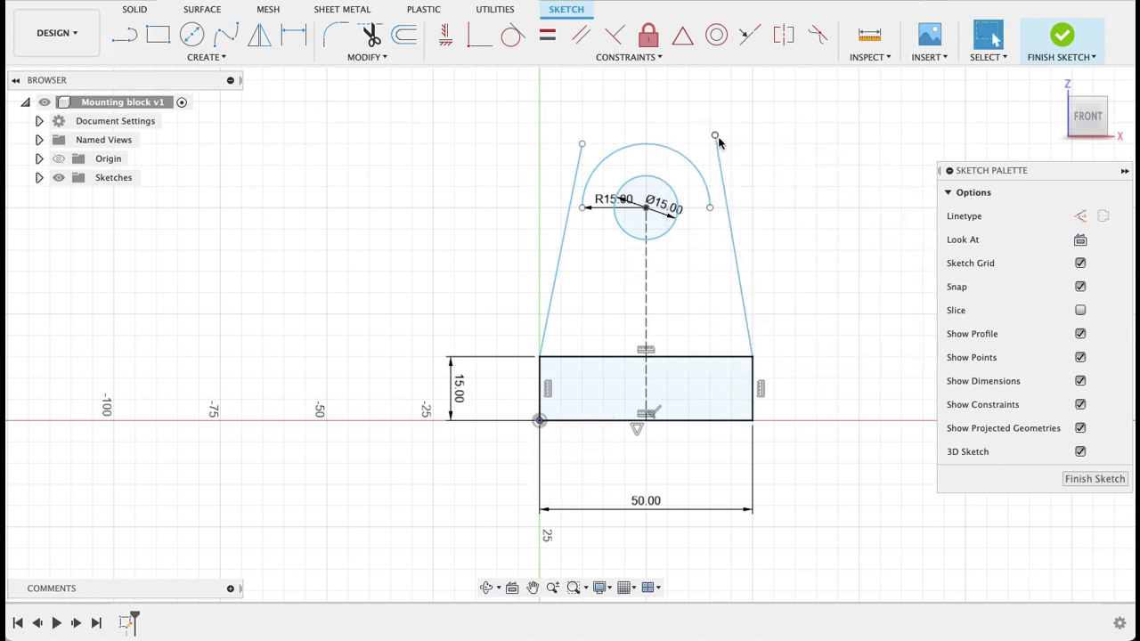
Step: Make the left and right slanted lines tangent to the R15 arc
{"action": "left_click", "coordinate": [513, 34]}
{"action": "left_click", "coordinate": [573, 183]}
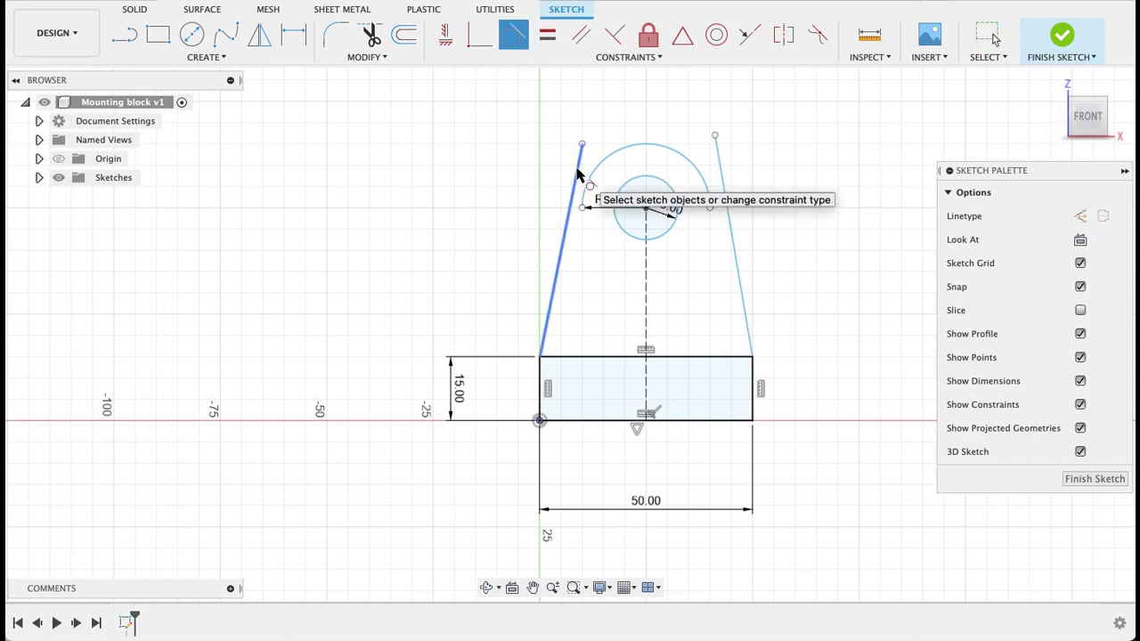
{"action": "left_click", "coordinate": [590, 188]}
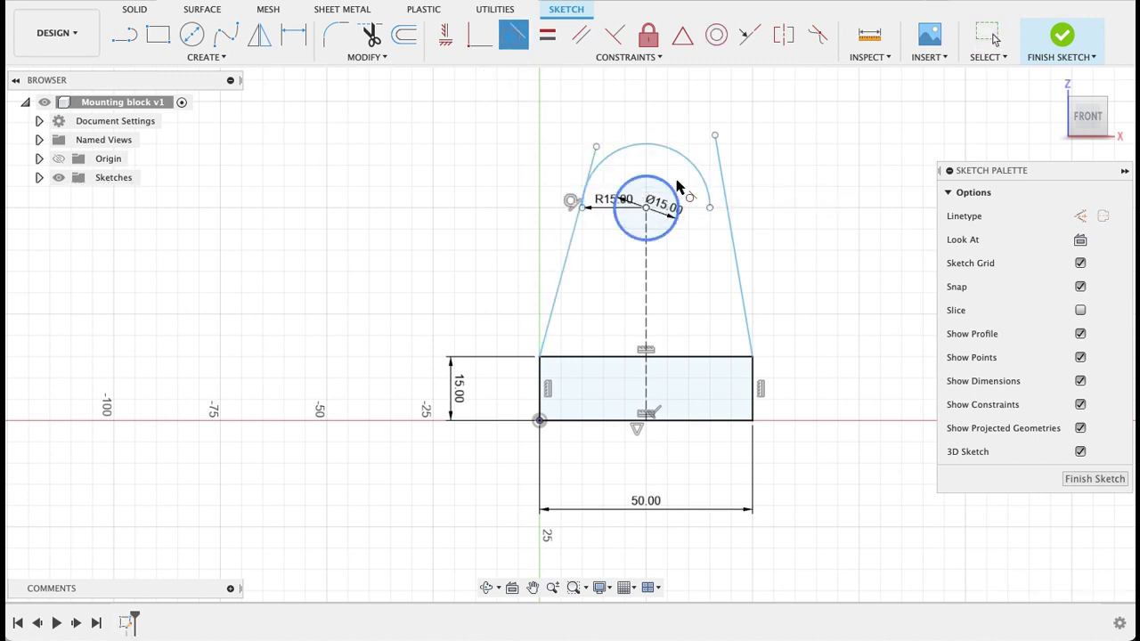
{"action": "left_click", "coordinate": [723, 183]}
{"action": "left_click", "coordinate": [710, 189]}
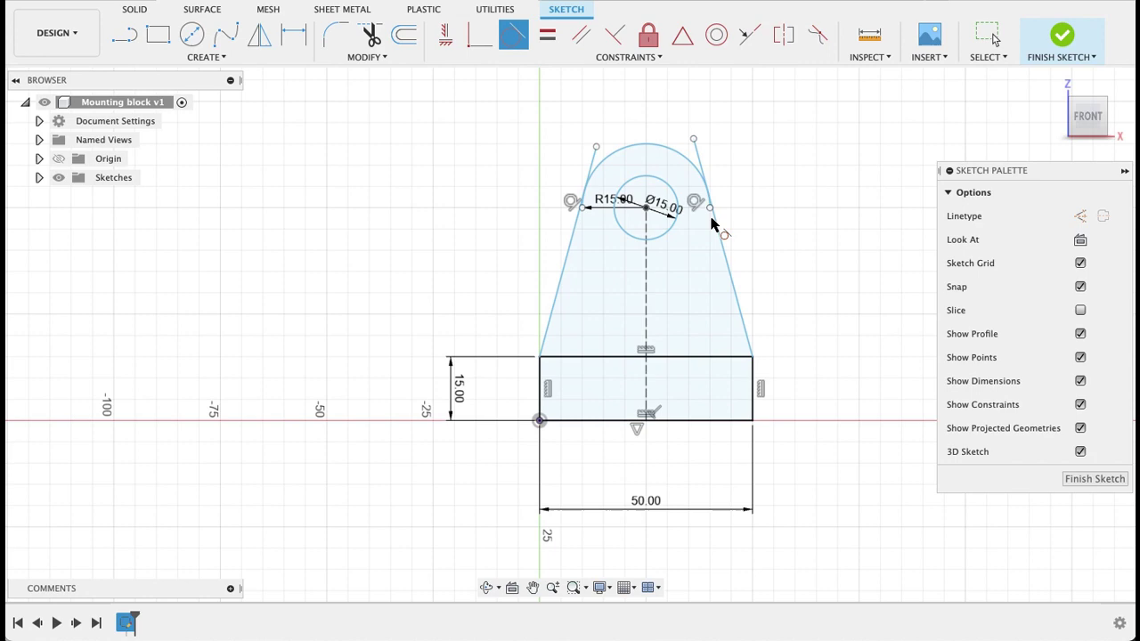
Step: Trim the overhanging upper ends of both slanted lines to close the lug outline
{"action": "scroll", "coordinate": [721, 201], "scroll_direction": "up", "scroll_amount": 8}
{"action": "scroll", "coordinate": [723, 181], "scroll_direction": "up", "scroll_amount": 3}
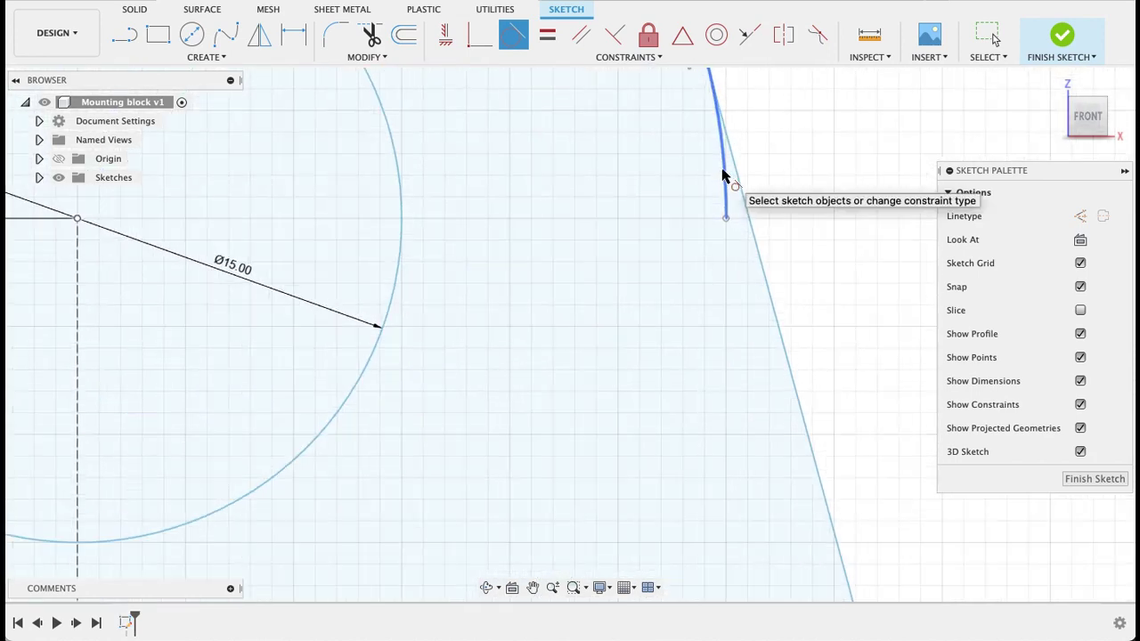
{"action": "key", "text": "t"}
{"action": "left_click", "coordinate": [724, 171]}
{"action": "scroll", "coordinate": [704, 134], "scroll_direction": "down", "scroll_amount": 5}
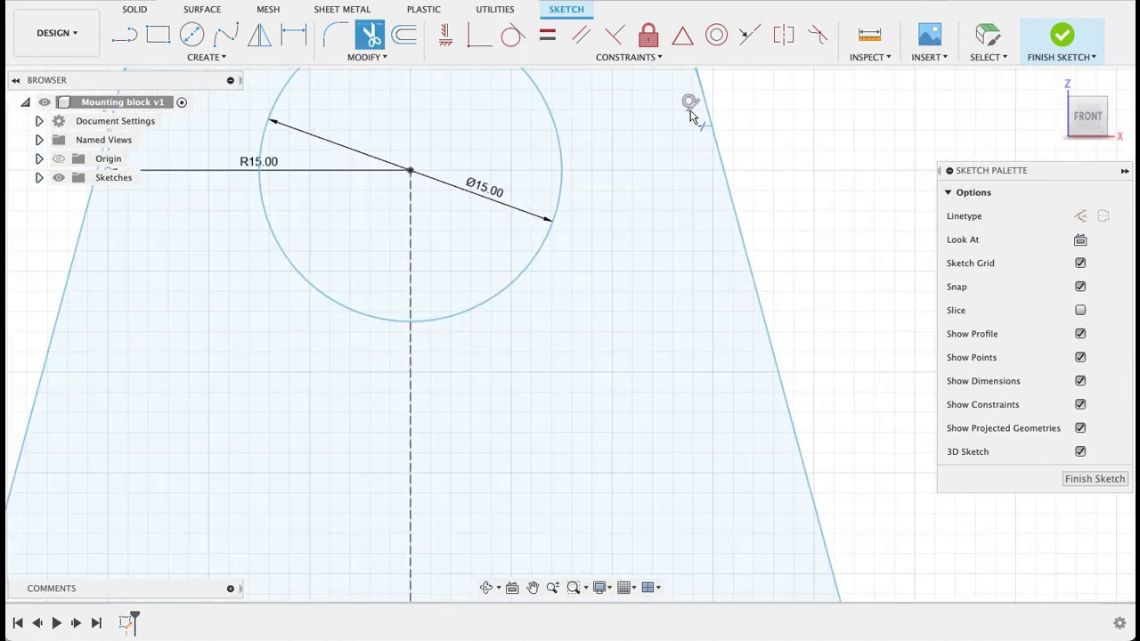
{"action": "middle_click_drag", "start_coordinate": [686, 107], "coordinate": [687, 389]}
{"action": "left_click", "coordinate": [674, 269]}
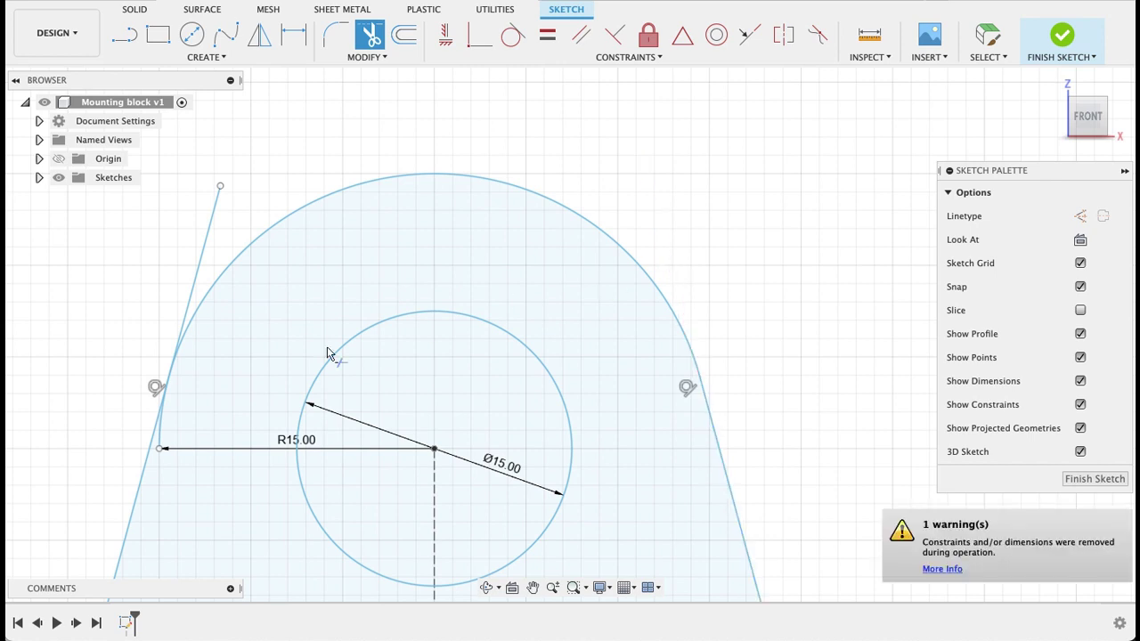
{"action": "left_click", "coordinate": [188, 305]}
{"action": "scroll", "coordinate": [392, 445], "scroll_direction": "down", "scroll_amount": 4}
Step: Finish the lug-and-base sketch
{"action": "mouse_move", "coordinate": [397, 452]}
{"action": "middle_mouse_down"}
{"action": "mouse_move", "coordinate": [395, 466]}
{"action": "mouse_move", "coordinate": [527, 253]}
{"action": "middle_mouse_up"}
{"action": "left_click", "coordinate": [1094, 479]}
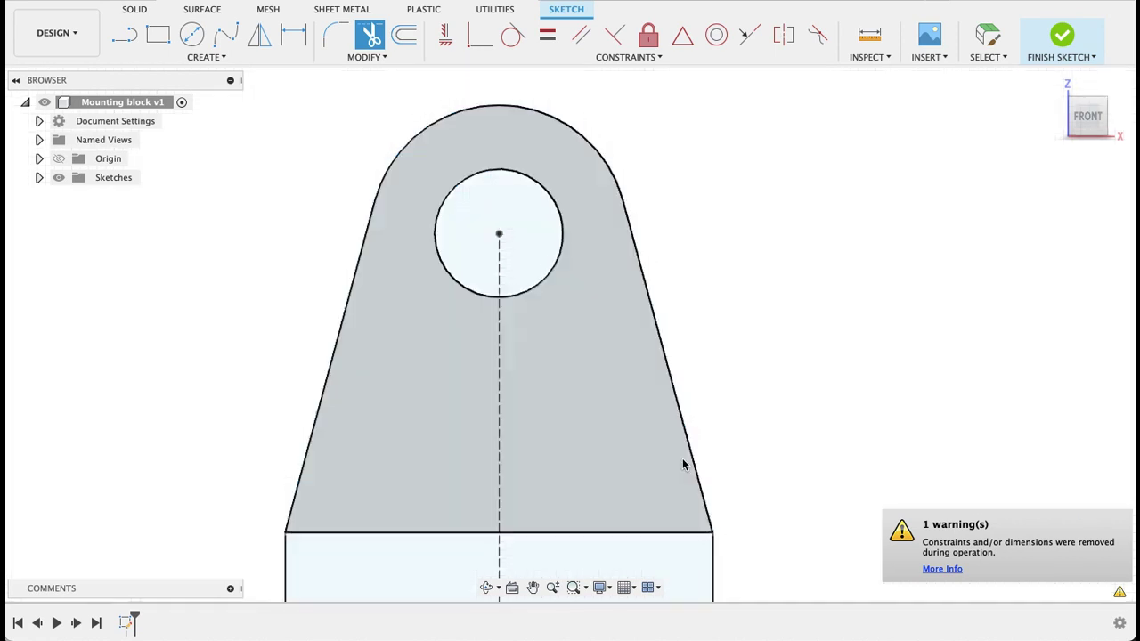
{"action": "scroll", "coordinate": [695, 401], "scroll_direction": "down", "scroll_amount": 5}
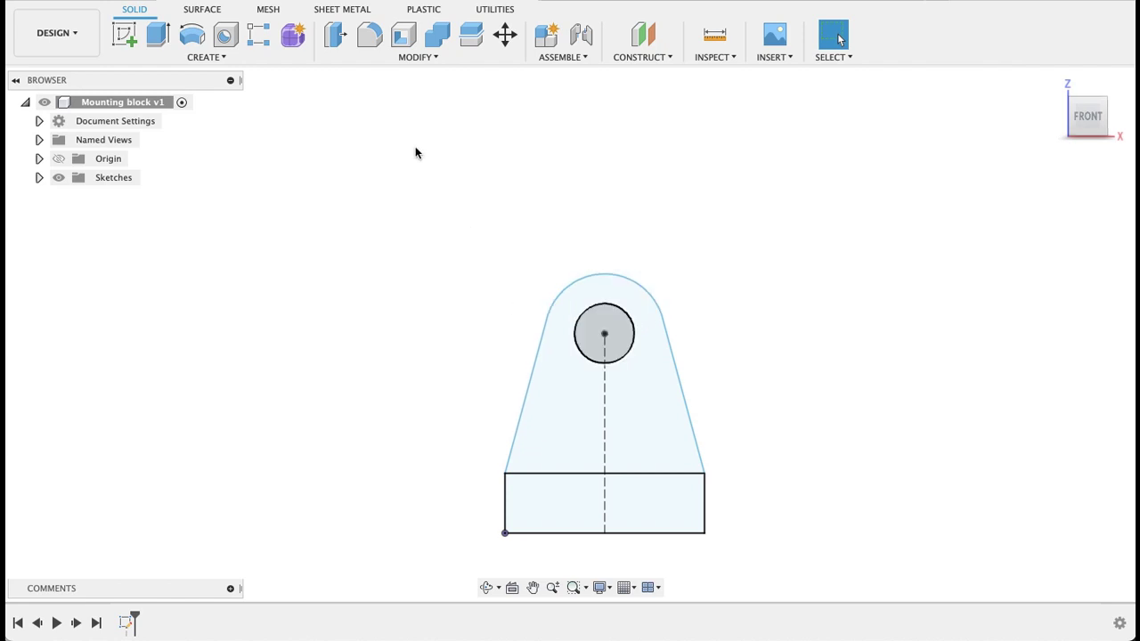
Step: Extrude the base rectangle and lug profiles 85 mm as a new body
{"action": "left_click", "coordinate": [155, 42]}
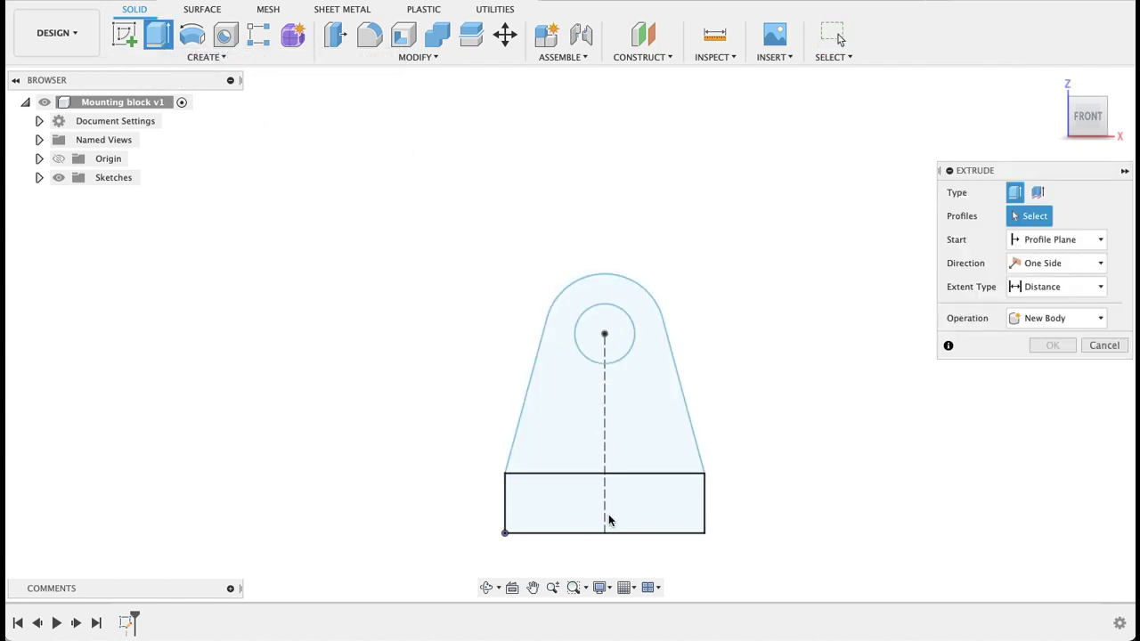
{"action": "left_click", "coordinate": [609, 516]}
{"action": "left_click", "coordinate": [579, 406]}
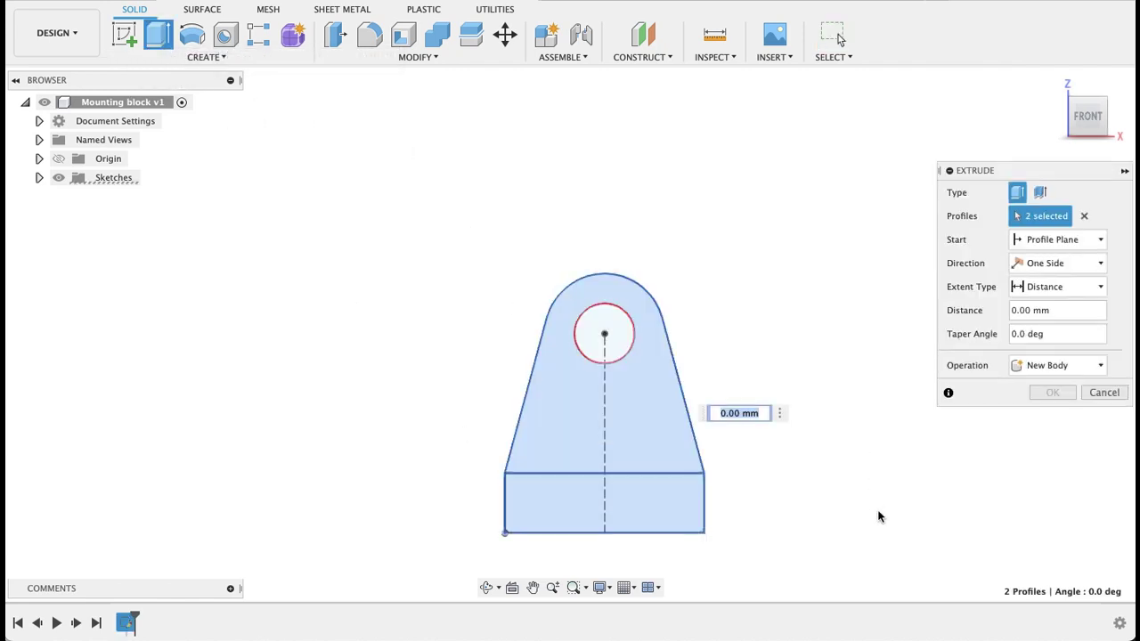
{"action": "middle_click_drag", "start_coordinate": [867, 514], "coordinate": [705, 453], "text": "shift"}
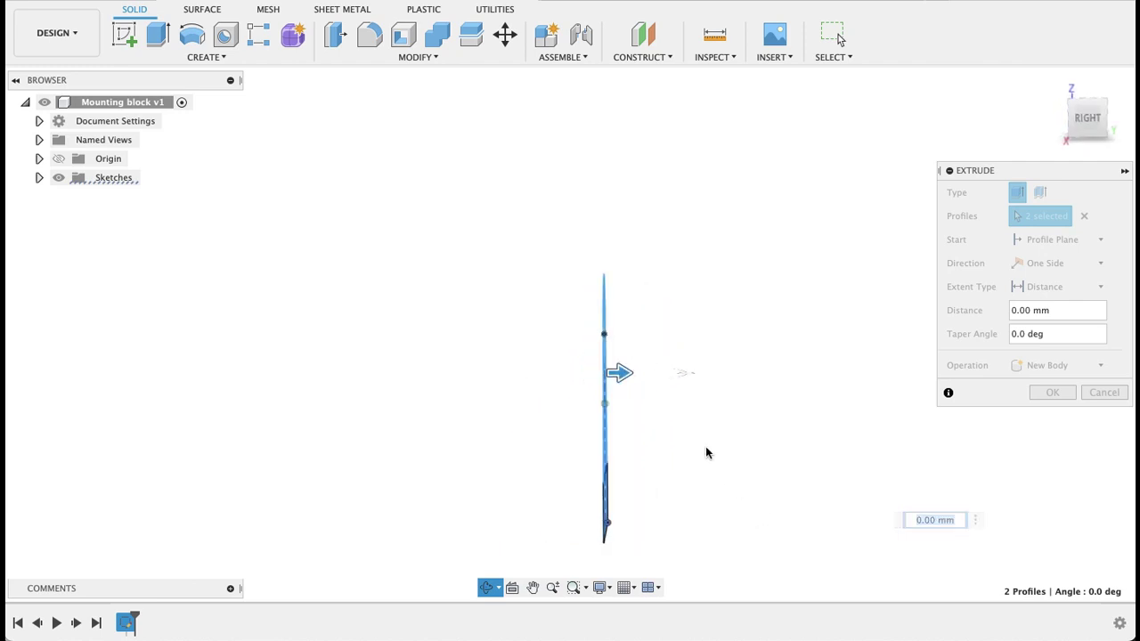
{"action": "left_click_drag", "start_coordinate": [620, 373], "coordinate": [858, 372]}
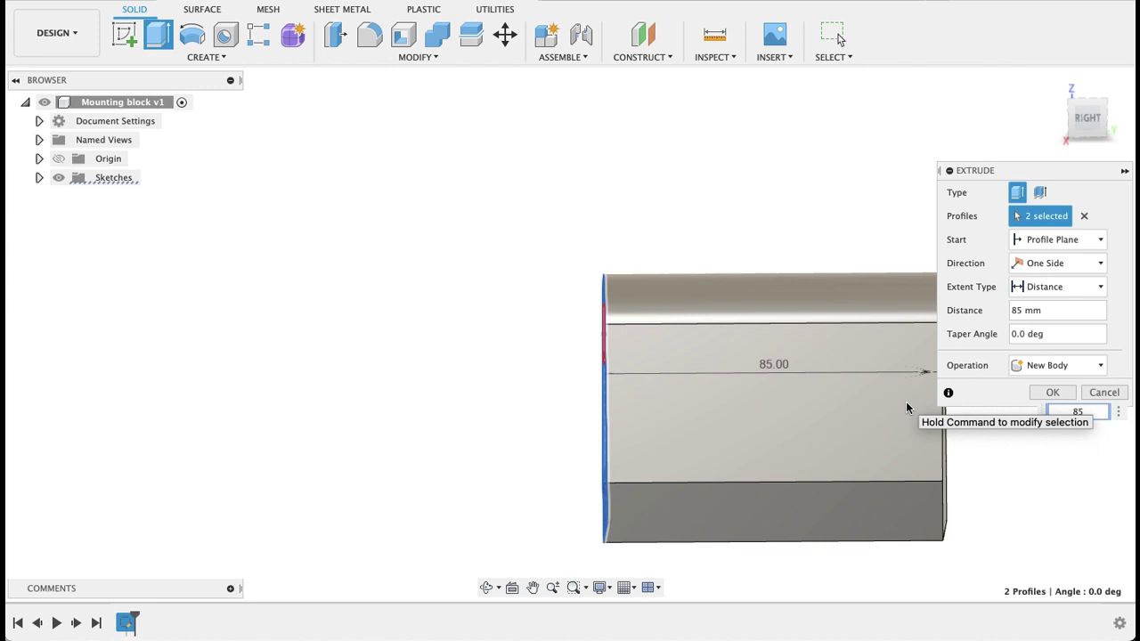
{"action": "key", "text": "Return"}
Step: Start a new sketch on the side face of the extruded block
{"action": "middle_click_drag", "start_coordinate": [570, 389], "coordinate": [474, 388]}
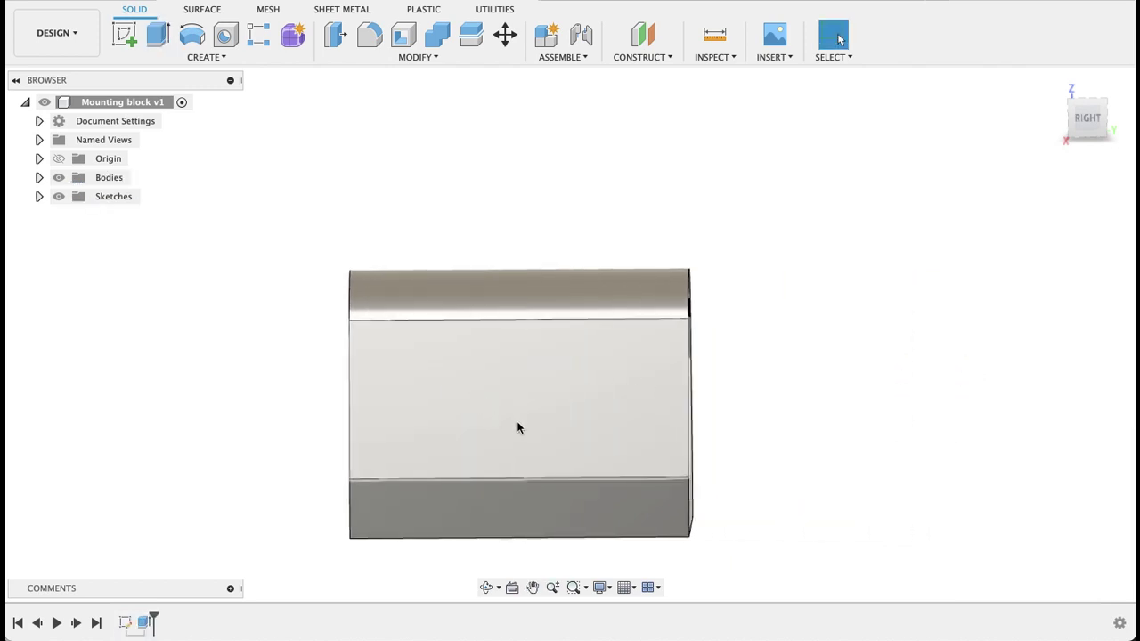
{"action": "middle_click_drag", "start_coordinate": [519, 428], "coordinate": [851, 384], "text": "shift"}
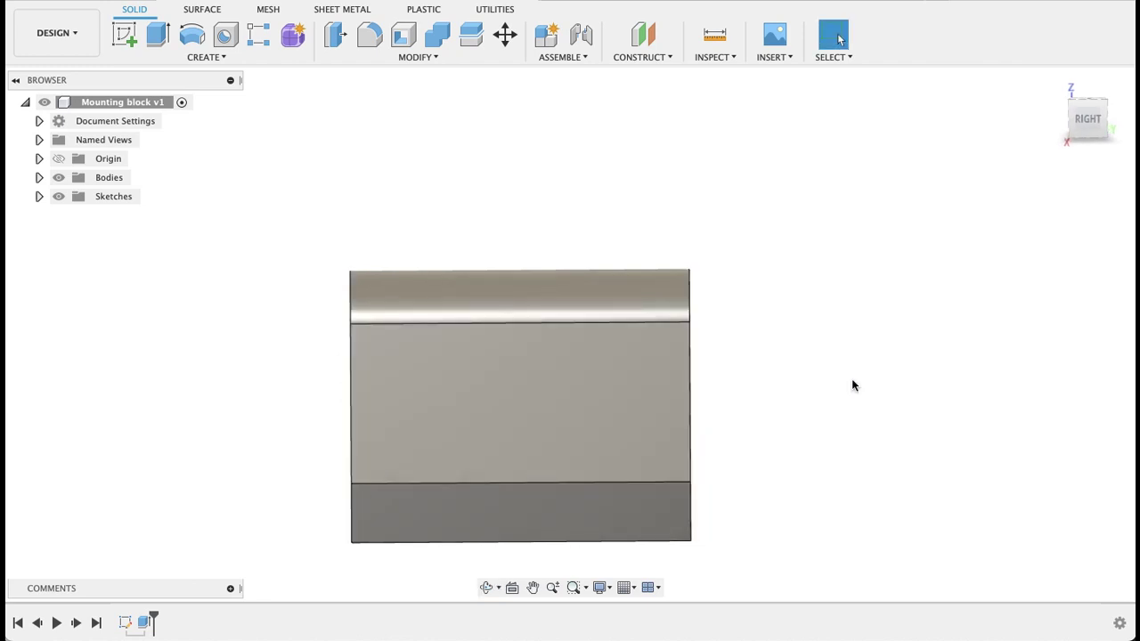
{"action": "left_click", "coordinate": [124, 34]}
{"action": "left_click", "coordinate": [491, 503]}
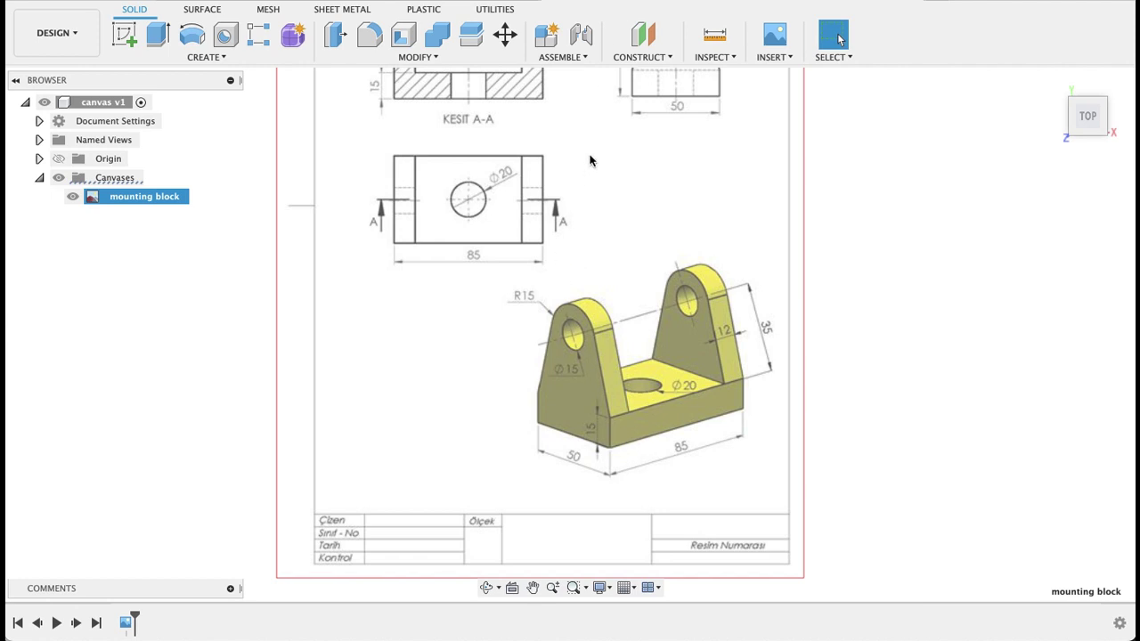
{"action": "middle_click_drag", "start_coordinate": [590, 160], "coordinate": [595, 295]}
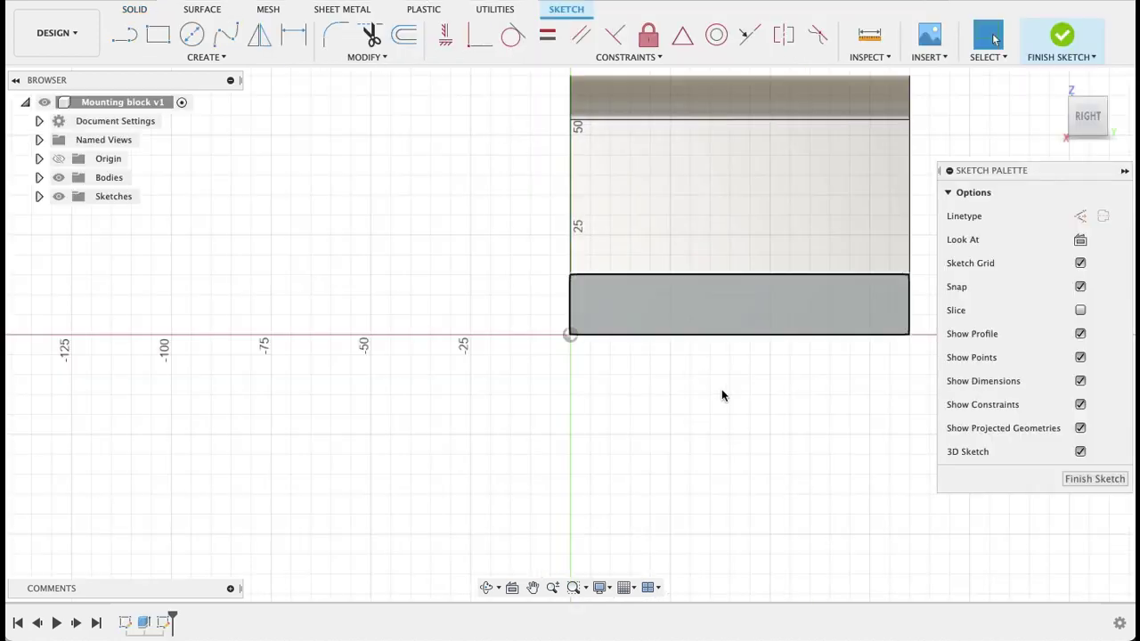
Step: Draw a two-corner rectangle from the base up past the top of the block
{"action": "mouse_move", "coordinate": [677, 425]}
{"action": "middle_mouse_down"}
{"action": "mouse_move", "coordinate": [616, 446]}
{"action": "mouse_move", "coordinate": [656, 445]}
{"action": "mouse_move", "coordinate": [616, 445]}
{"action": "middle_mouse_up"}
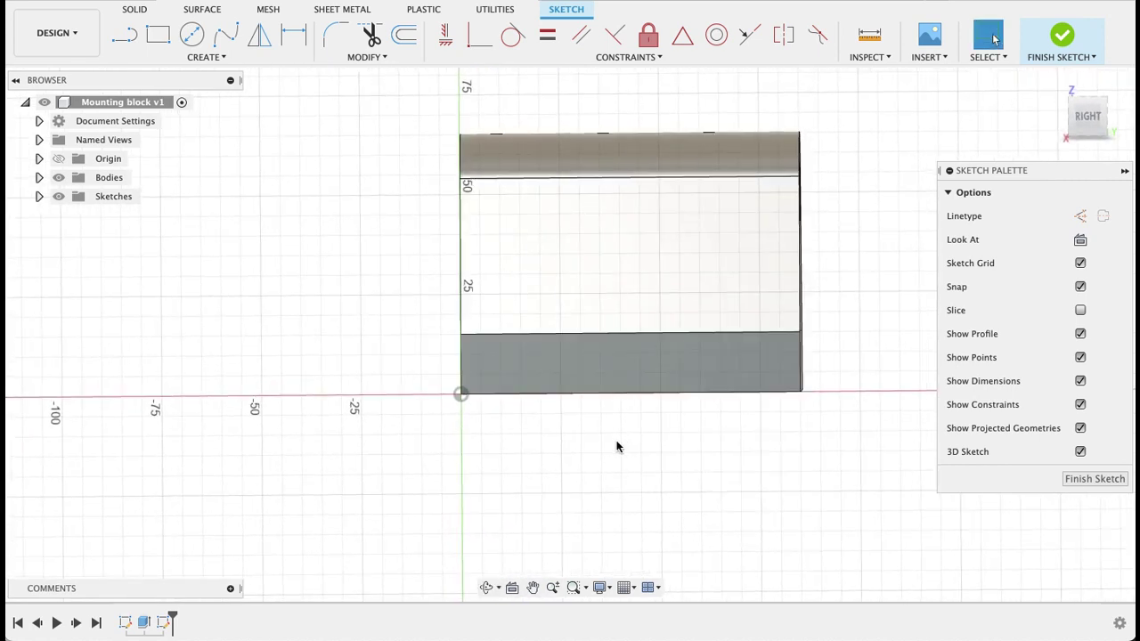
{"action": "left_click", "coordinate": [158, 35]}
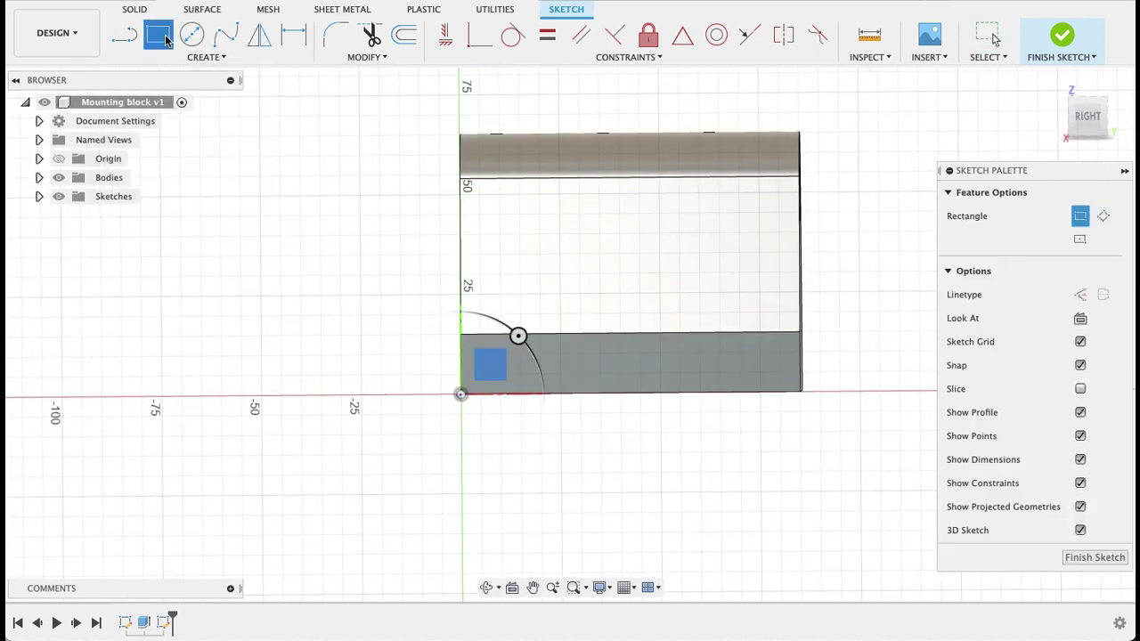
{"action": "left_click", "coordinate": [541, 334]}
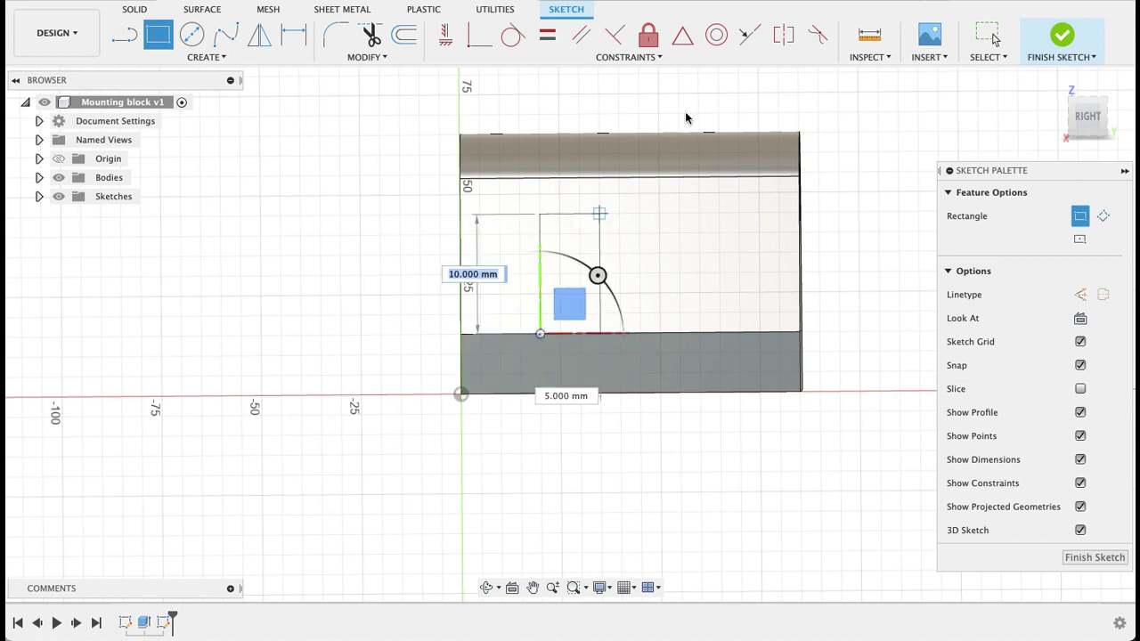
{"action": "left_click", "coordinate": [749, 91]}
{"action": "key", "text": "Escape"}
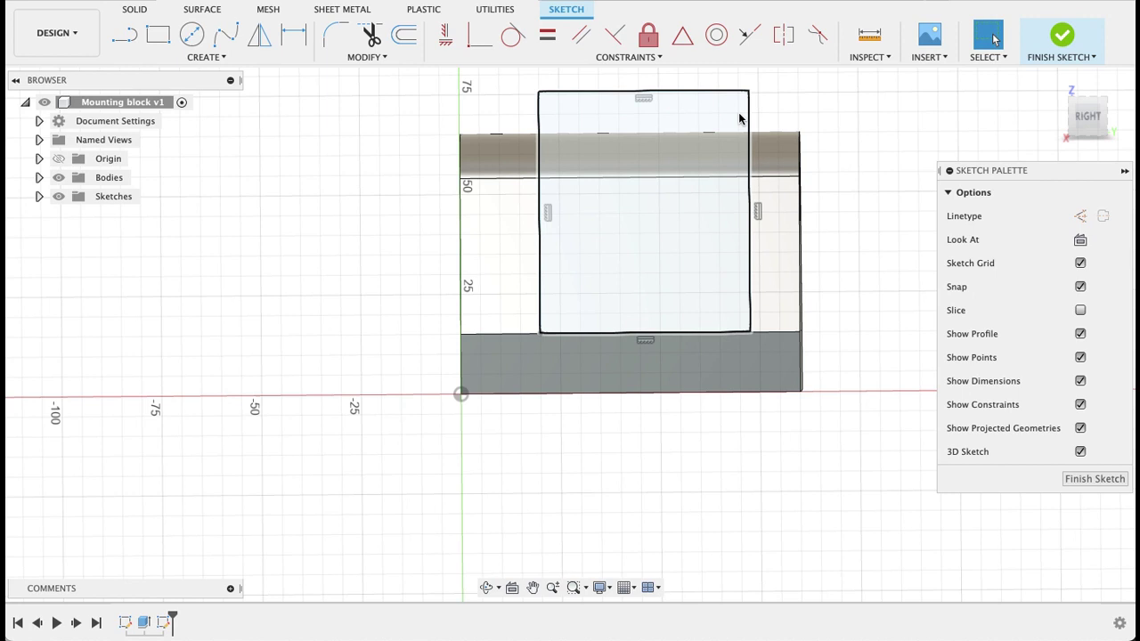
Step: Dimension the rectangle's left and right sides 12 mm in from the block edges
{"action": "key", "text": "d"}
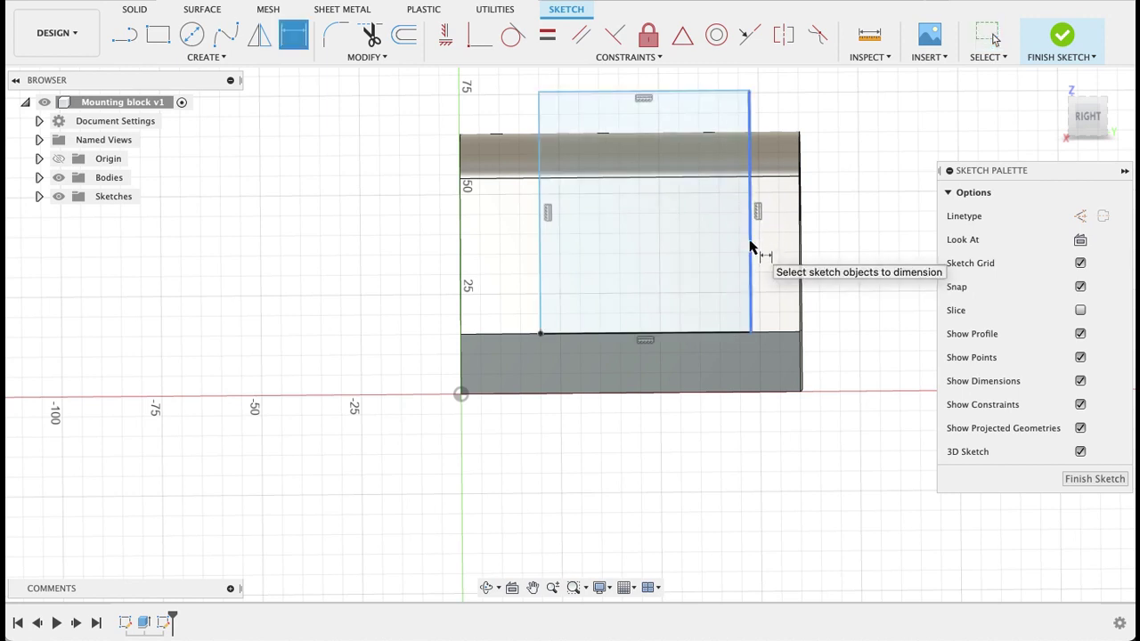
{"action": "left_click", "coordinate": [752, 247]}
{"action": "left_click", "coordinate": [800, 249]}
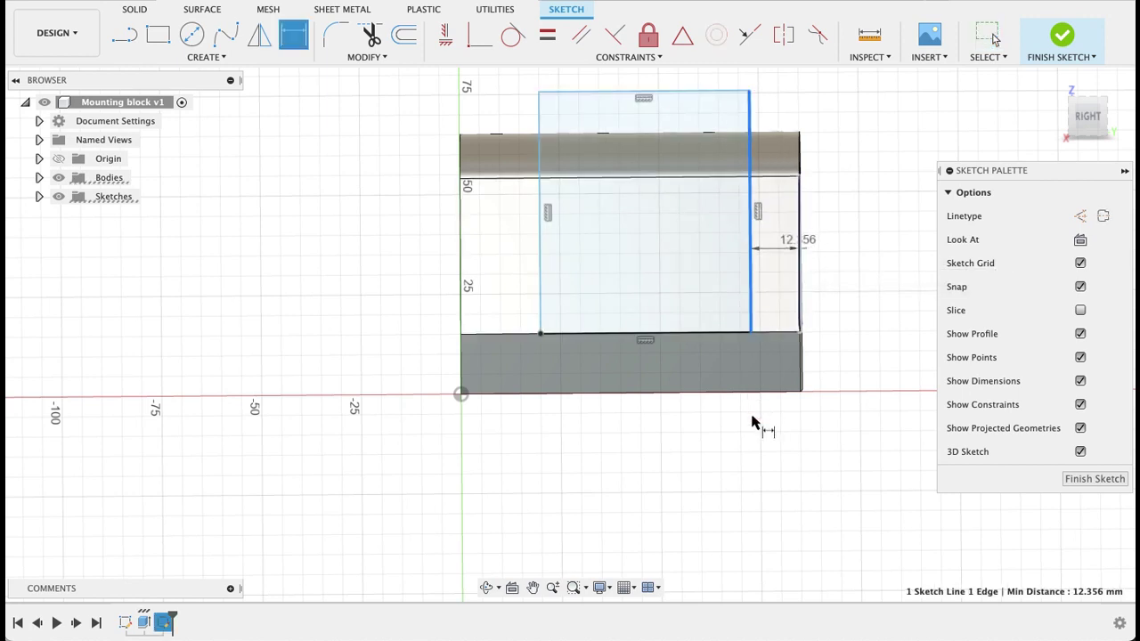
{"action": "left_click", "coordinate": [771, 443]}
{"action": "type", "text": "1"}
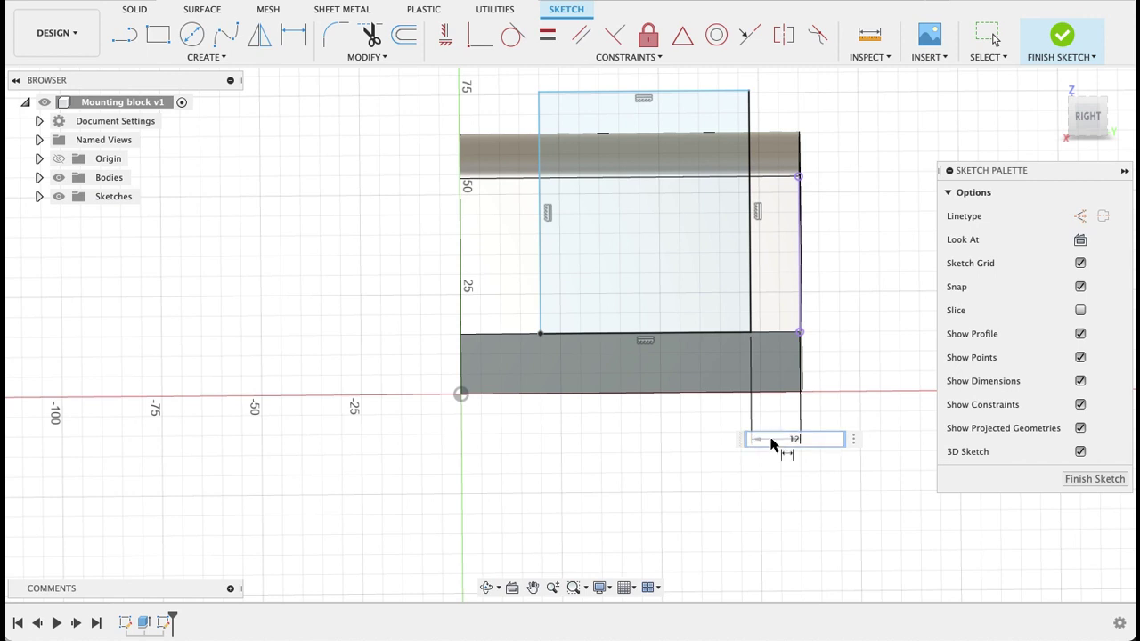
{"action": "type", "text": "2"}
{"action": "key", "text": "Return"}
{"action": "left_click", "coordinate": [542, 305]}
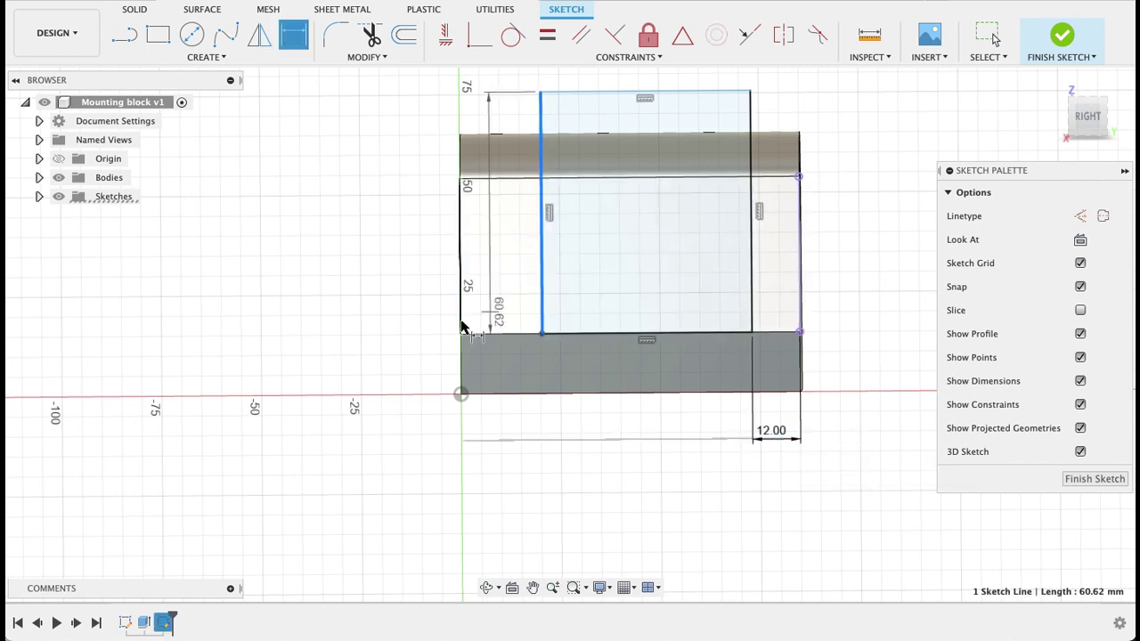
{"action": "left_click", "coordinate": [461, 328]}
{"action": "left_click", "coordinate": [489, 456]}
{"action": "type", "text": "12"}
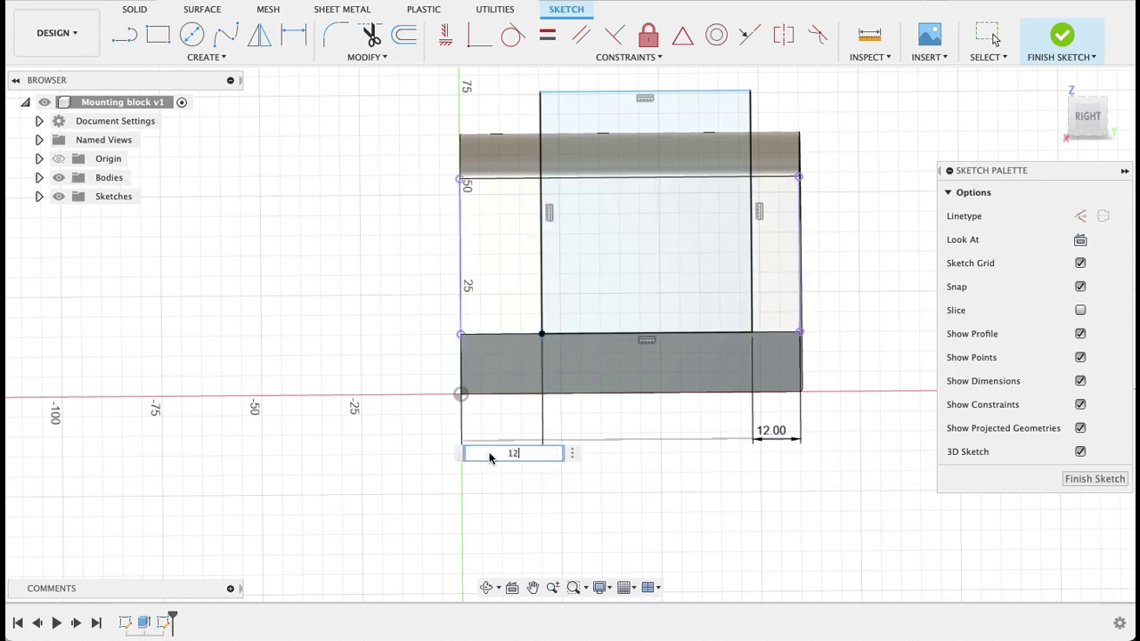
{"action": "key", "text": "Return"}
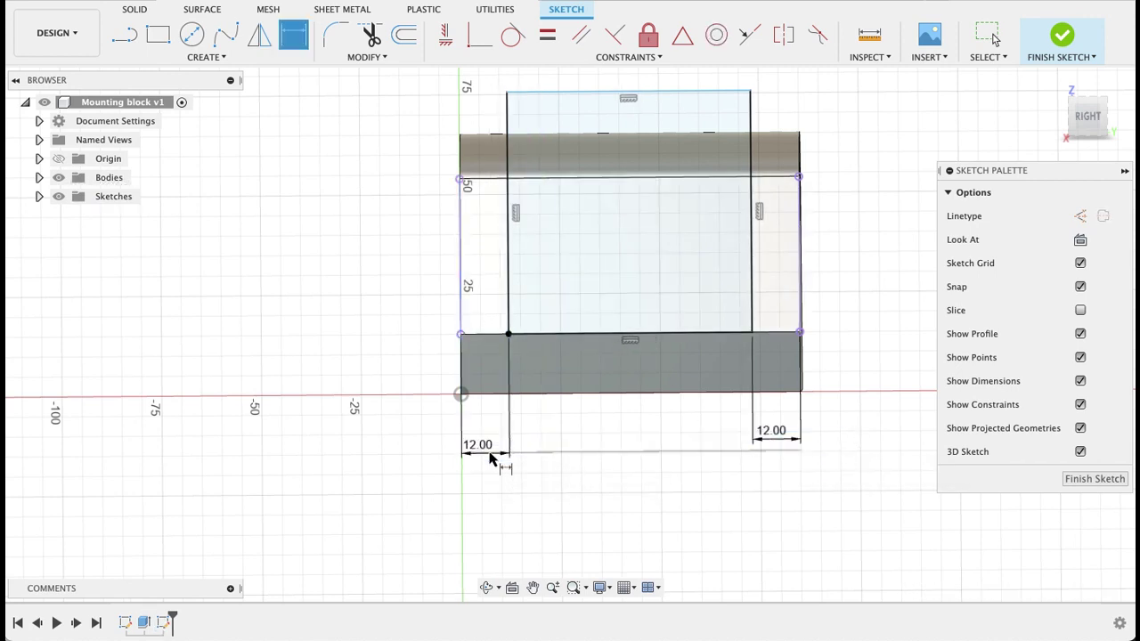
Step: Dimension the rectangle's height as 60 mm
{"action": "left_click", "coordinate": [606, 342]}
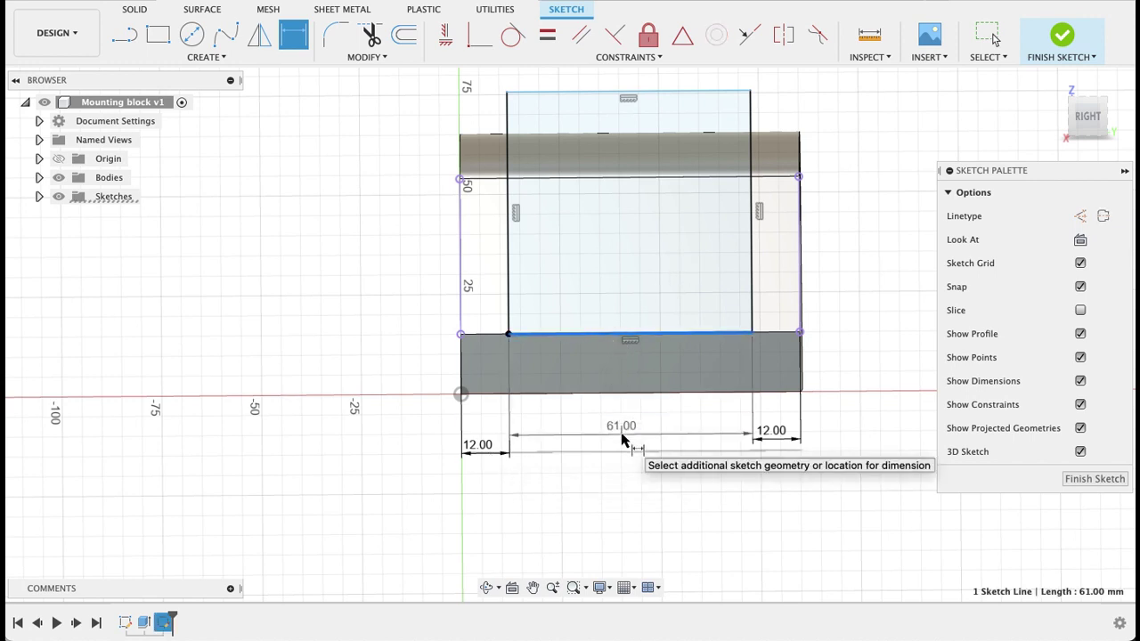
{"action": "key", "text": "Escape"}
{"action": "key", "text": "Escape"}
{"action": "middle_click_drag", "start_coordinate": [657, 383], "coordinate": [653, 481]}
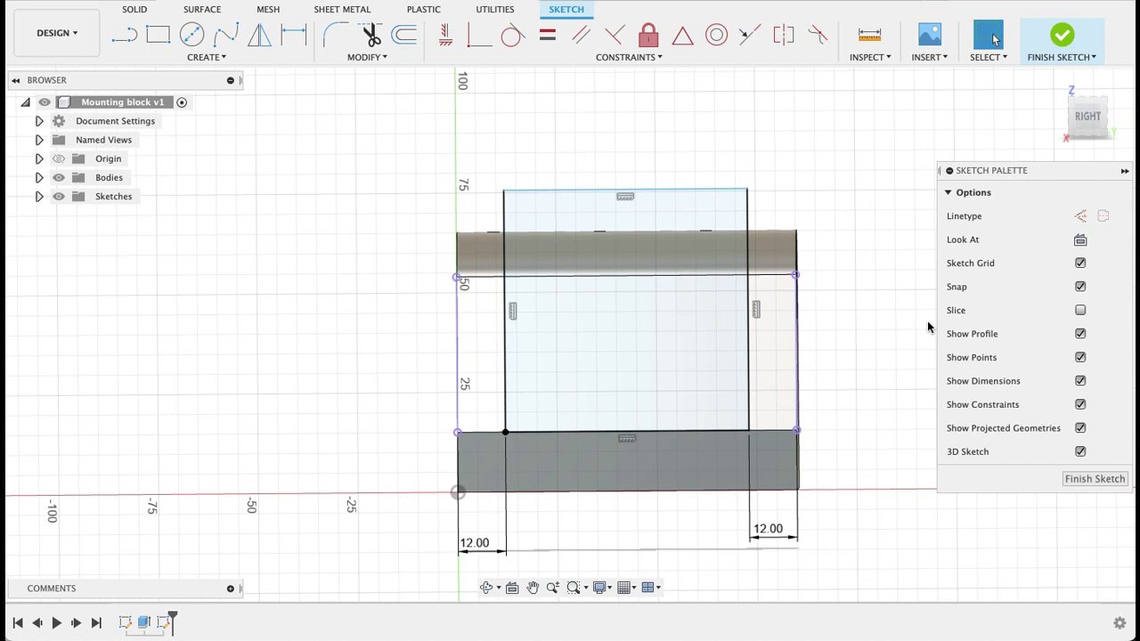
{"action": "left_click", "coordinate": [855, 286]}
{"action": "key", "text": "d"}
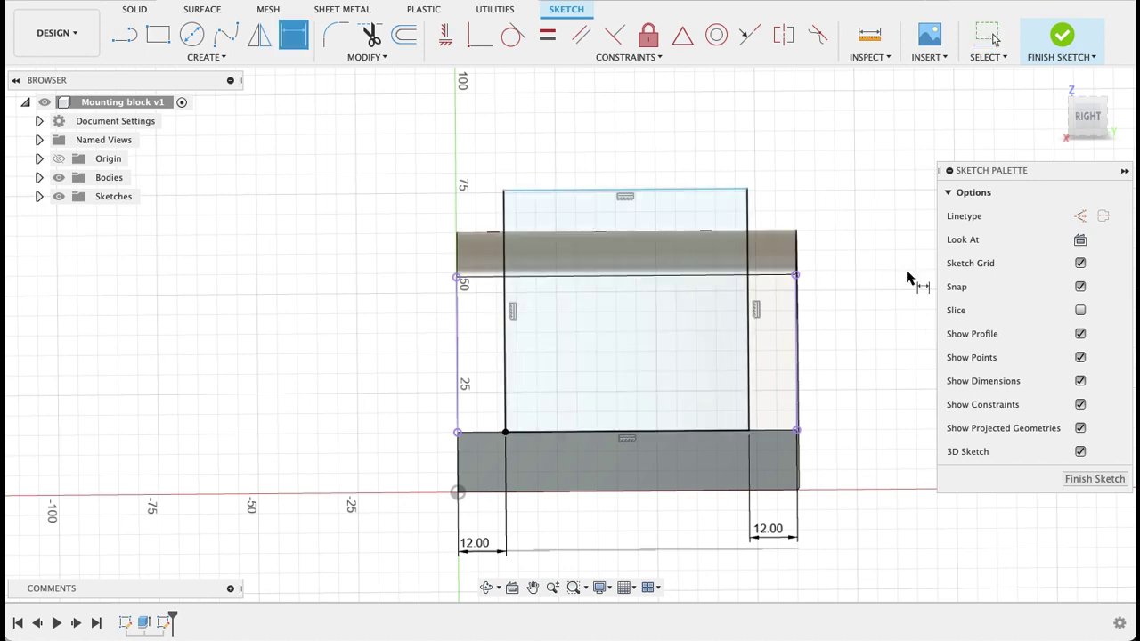
{"action": "left_click", "coordinate": [700, 190]}
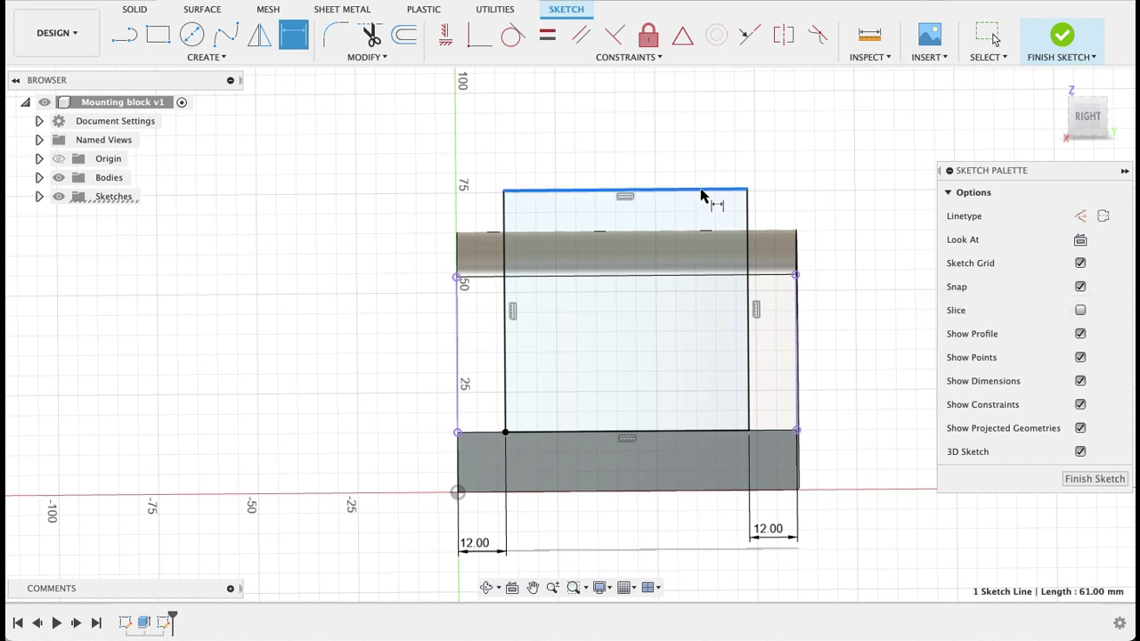
{"action": "left_click", "coordinate": [718, 433]}
{"action": "left_click", "coordinate": [853, 341]}
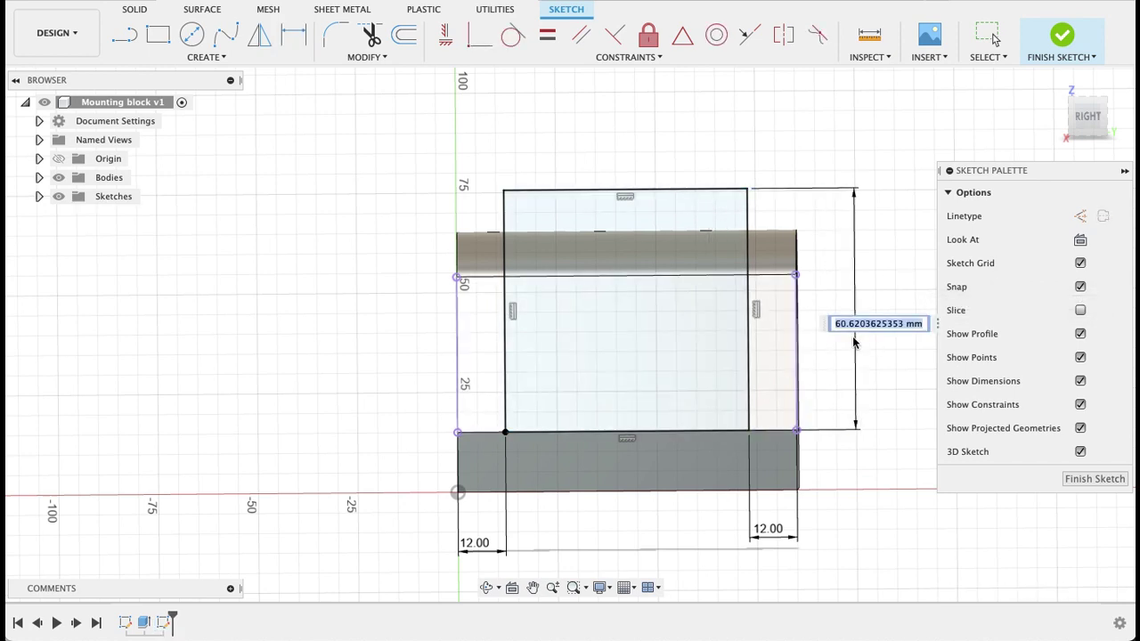
{"action": "type", "text": "60"}
{"action": "key", "text": "Return"}
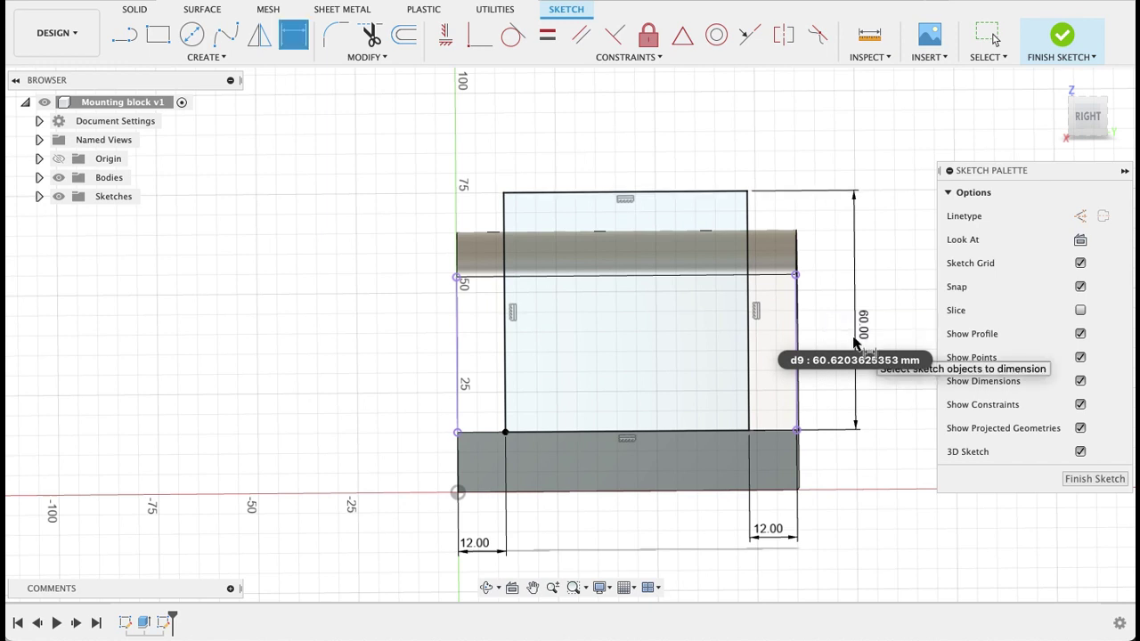
Step: Finish the sketch and extrude-cut the inset rectangle 80 mm through the block
{"action": "left_click", "coordinate": [1120, 483]}
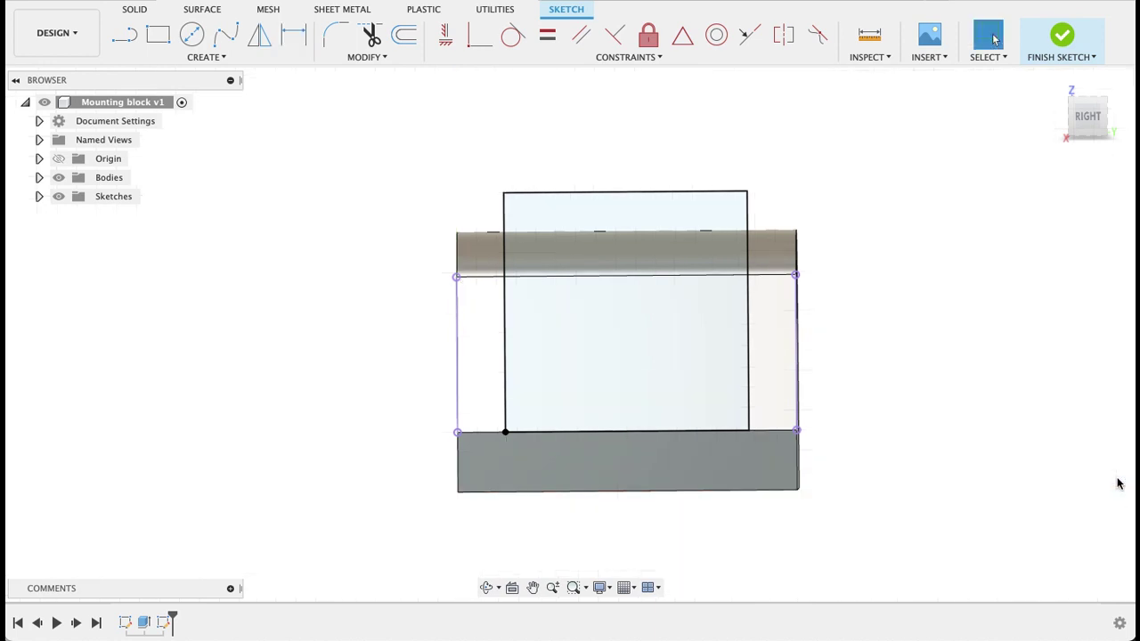
{"action": "middle_click_drag", "start_coordinate": [237, 217], "coordinate": [311, 212], "text": "shift"}
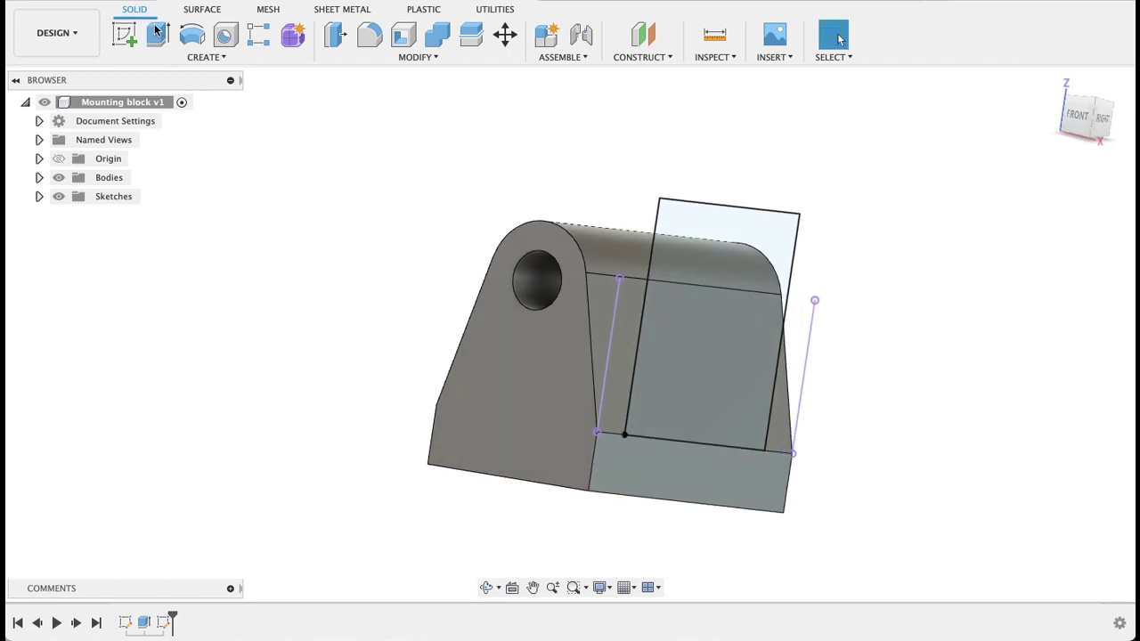
{"action": "key", "text": "e"}
{"action": "left_click", "coordinate": [679, 321]}
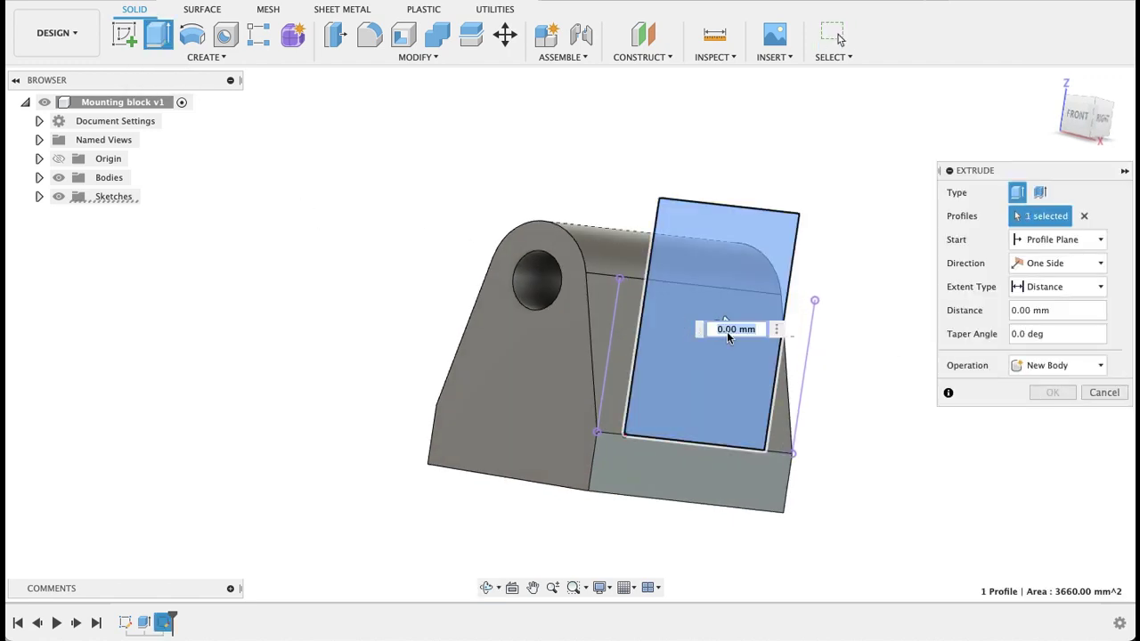
{"action": "left_click", "coordinate": [1051, 365]}
{"action": "left_click", "coordinate": [1027, 402]}
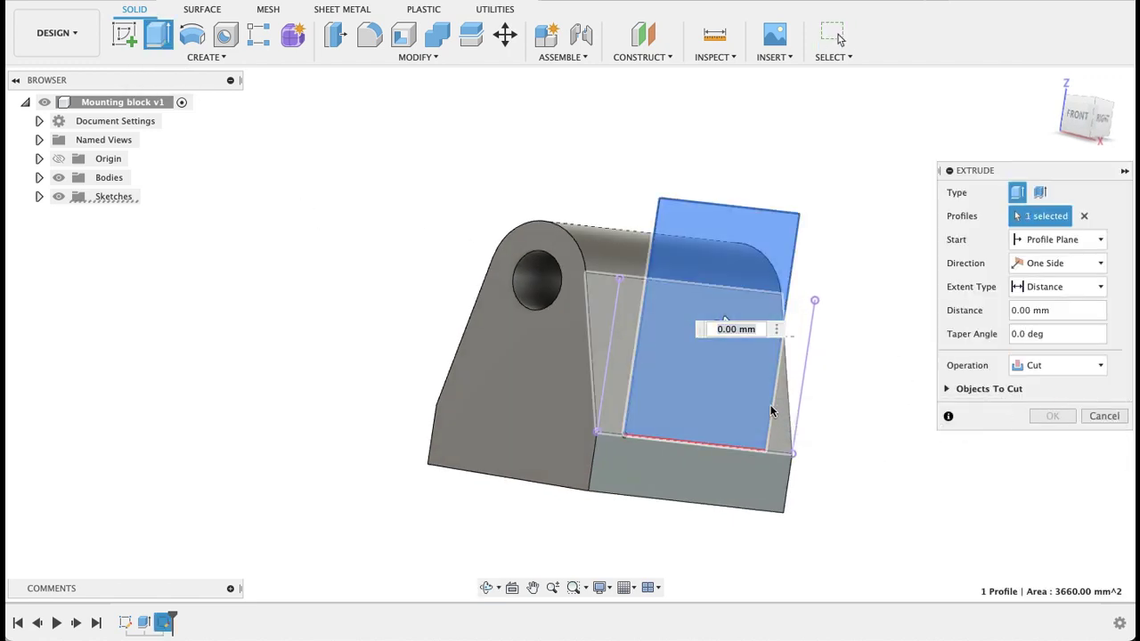
{"action": "left_click_drag", "start_coordinate": [724, 322], "coordinate": [542, 295]}
{"action": "middle_click_drag", "start_coordinate": [548, 545], "coordinate": [608, 531], "text": "shift"}
{"action": "left_click_drag", "start_coordinate": [643, 316], "coordinate": [398, 273]}
{"action": "left_click", "coordinate": [1053, 416]}
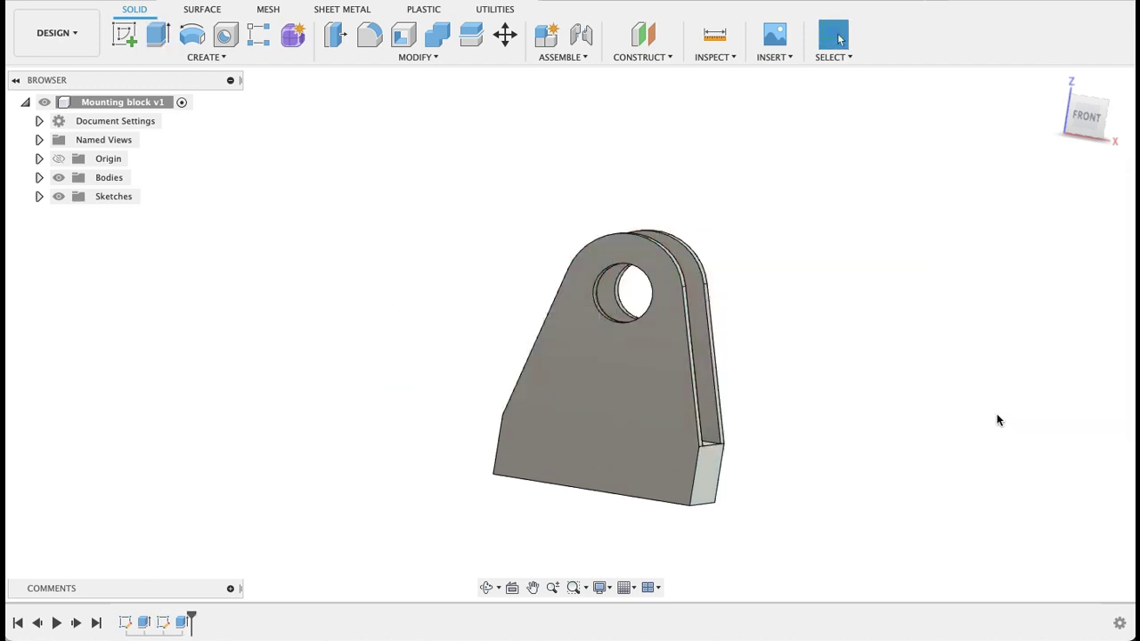
{"action": "middle_click_drag", "start_coordinate": [956, 381], "coordinate": [761, 69], "text": "shift"}
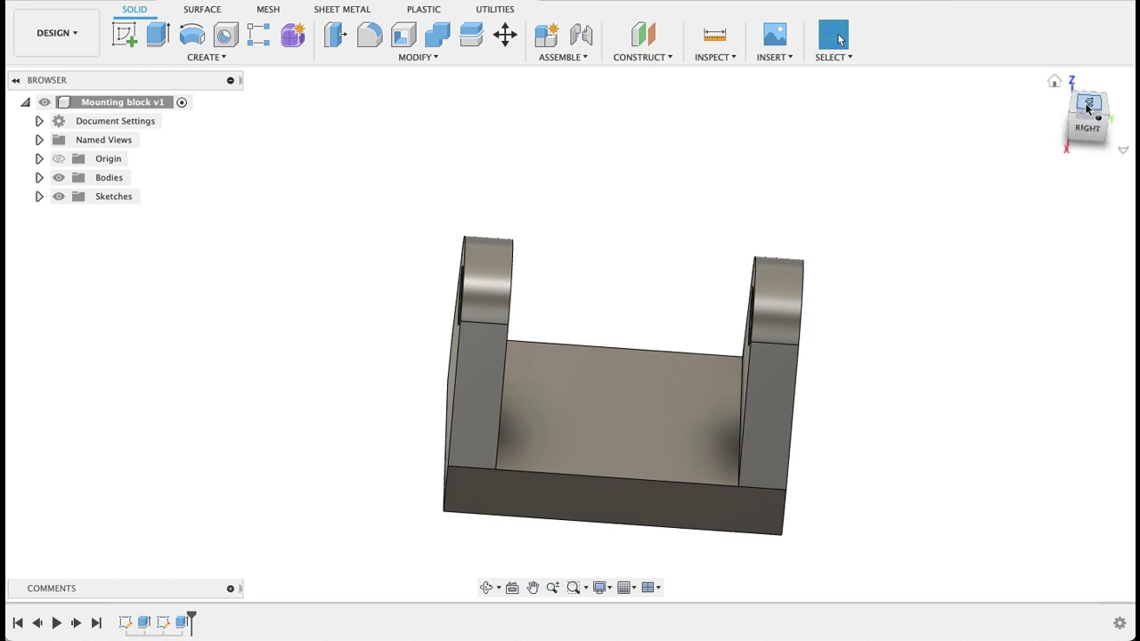
Step: Start a sketch on the block's top face and project the base's inner top face into it
{"action": "left_click", "coordinate": [1088, 104]}
{"action": "left_click", "coordinate": [126, 37]}
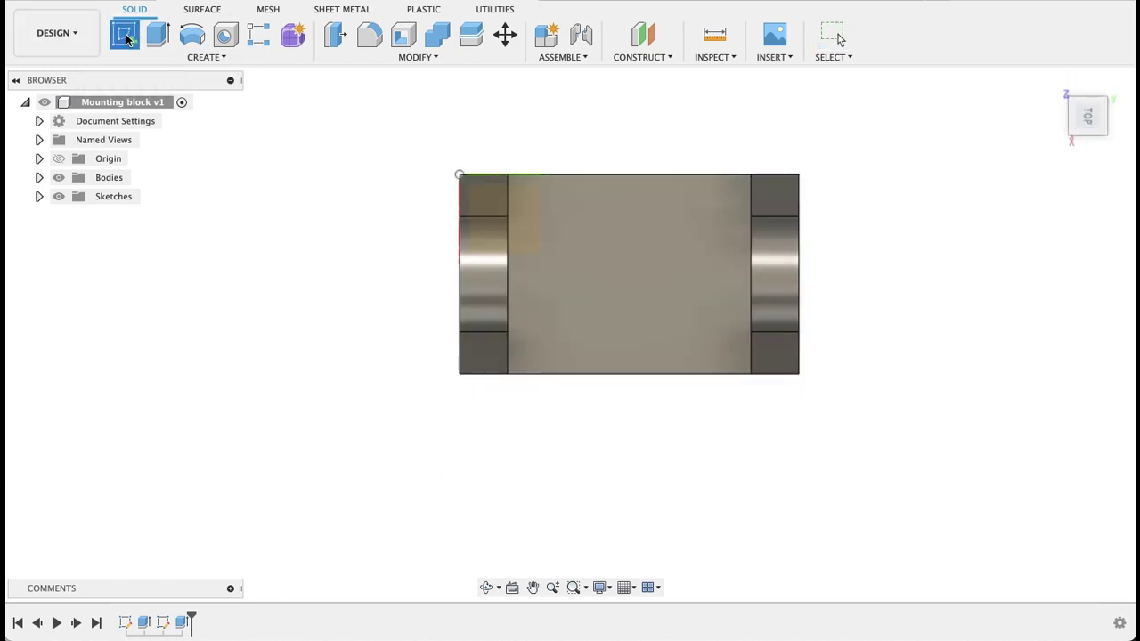
{"action": "left_click", "coordinate": [646, 268]}
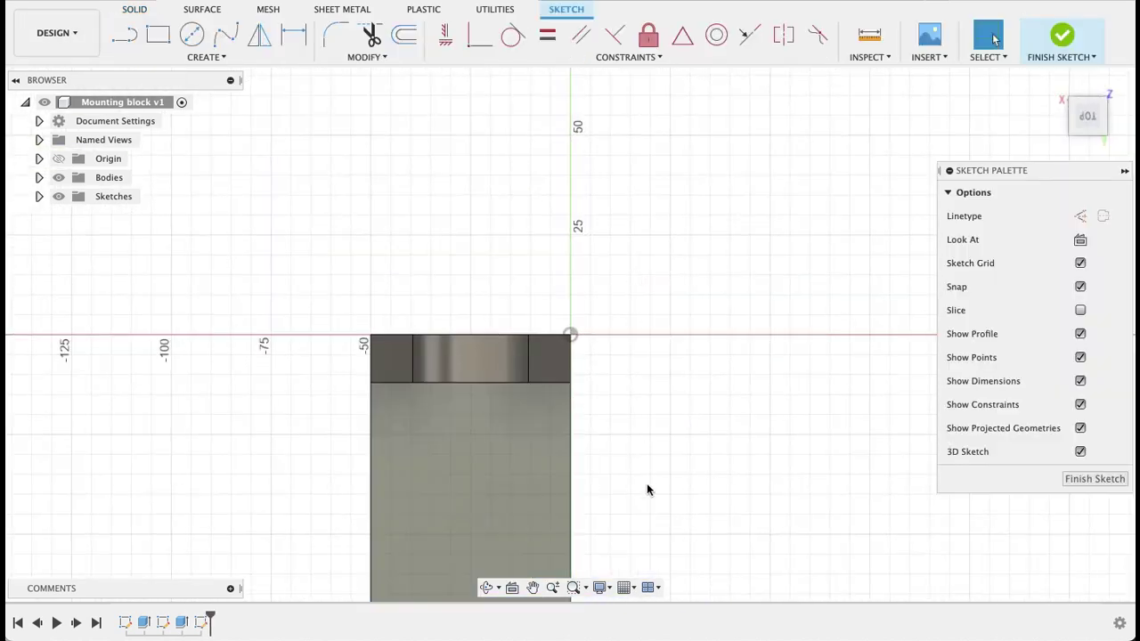
{"action": "key", "text": "c"}
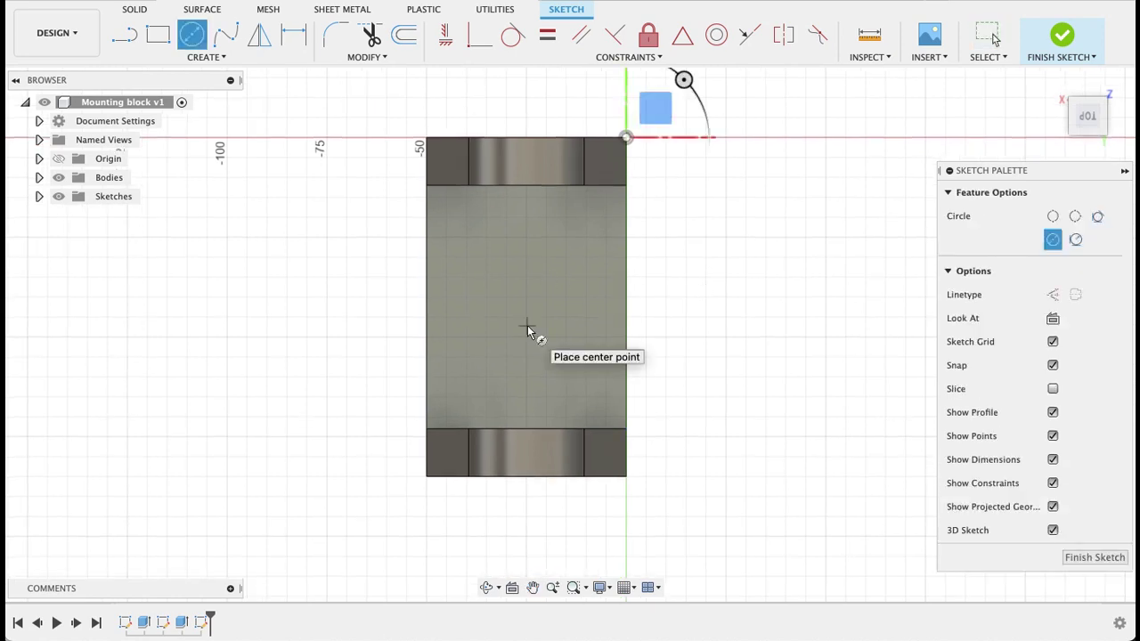
{"action": "key", "text": "p"}
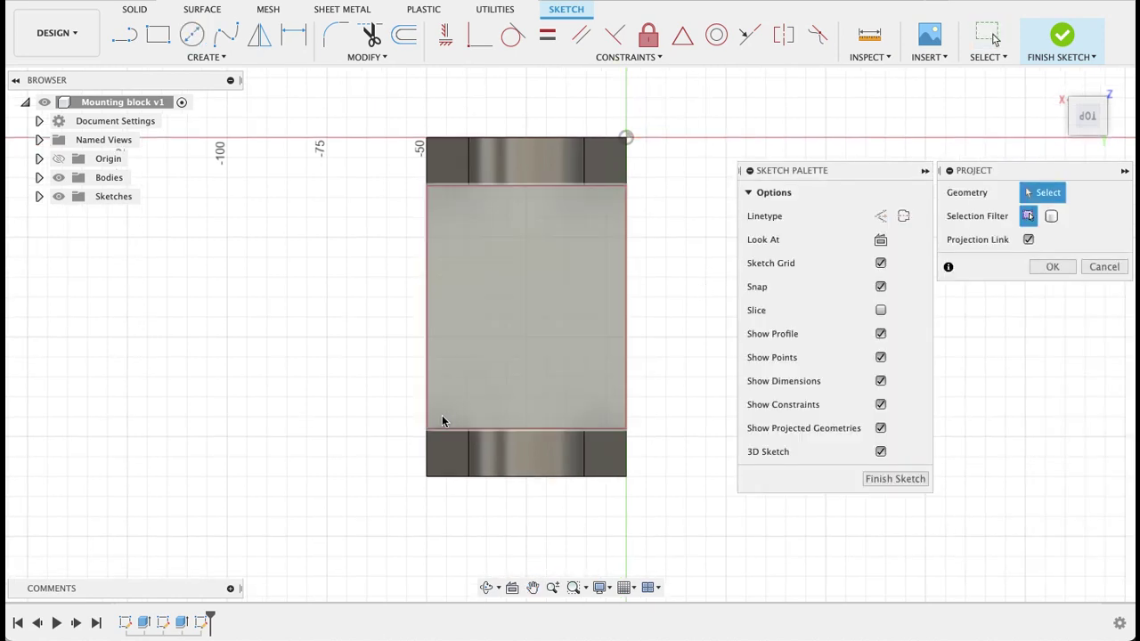
{"action": "left_click", "coordinate": [523, 318]}
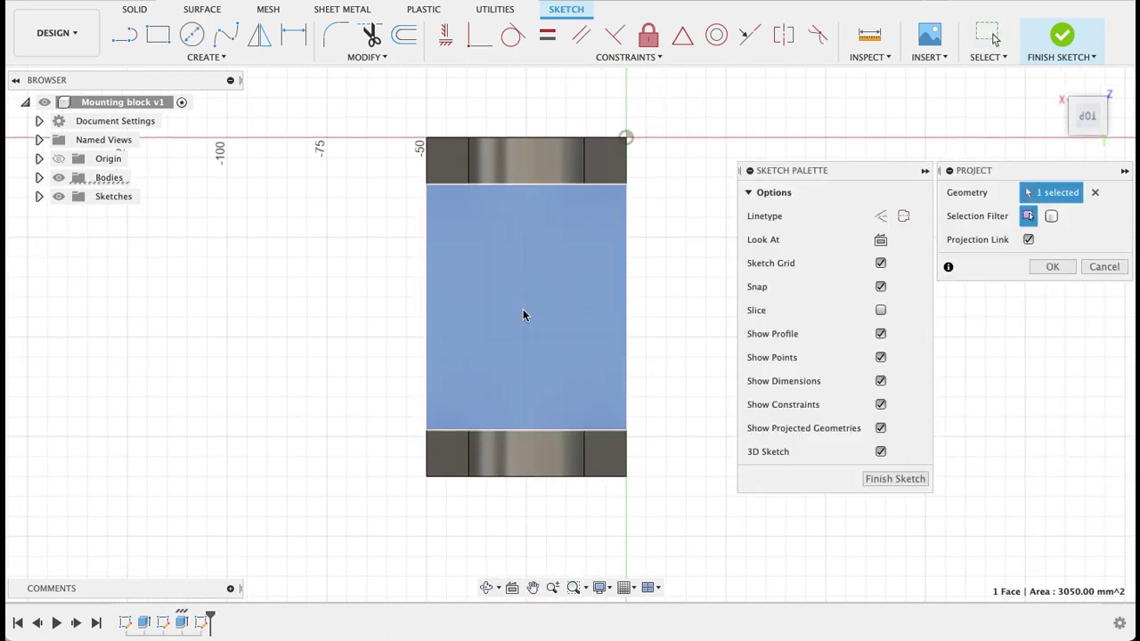
{"action": "left_click", "coordinate": [1051, 267]}
Step: Draw two crossed diagonals between opposite corners of the projected face
{"action": "left_click", "coordinate": [126, 34]}
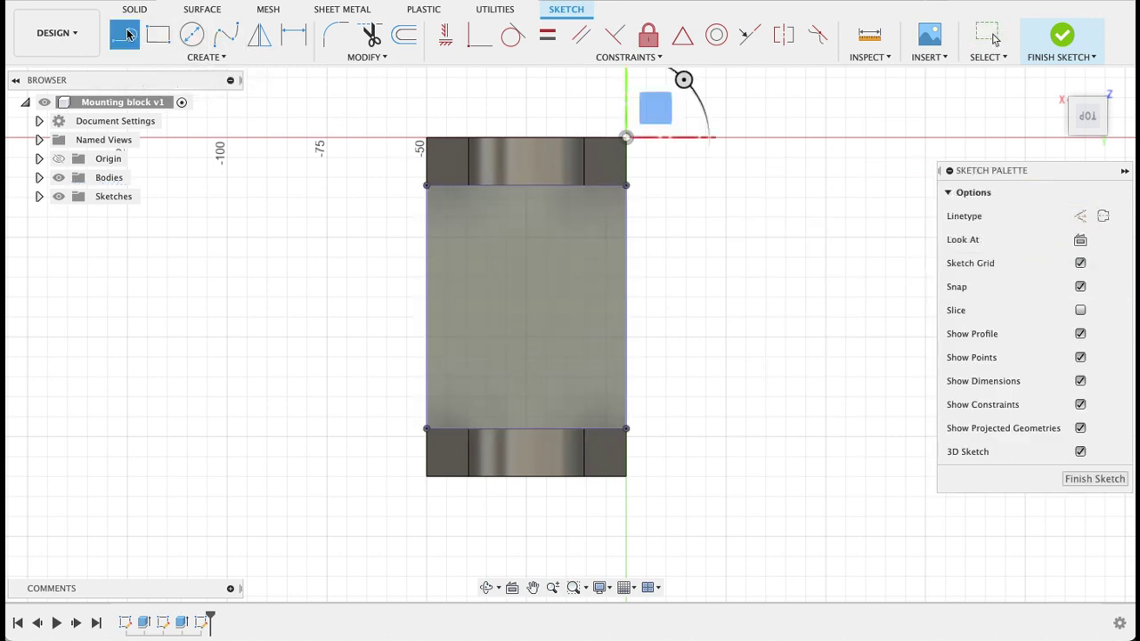
{"action": "left_click", "coordinate": [626, 185]}
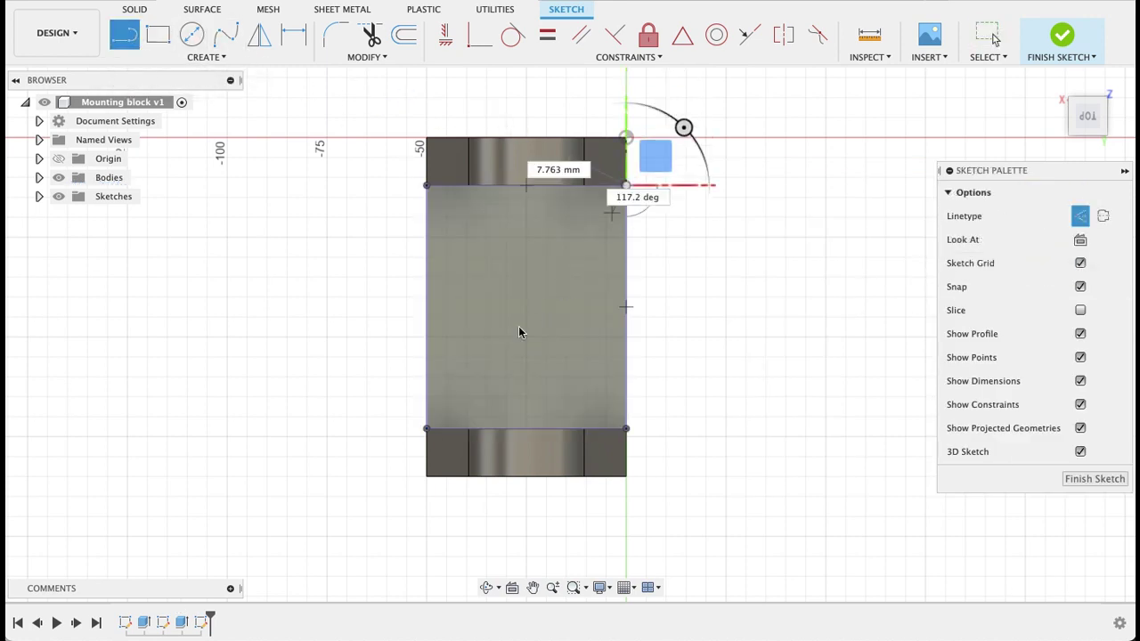
{"action": "left_click", "coordinate": [427, 429]}
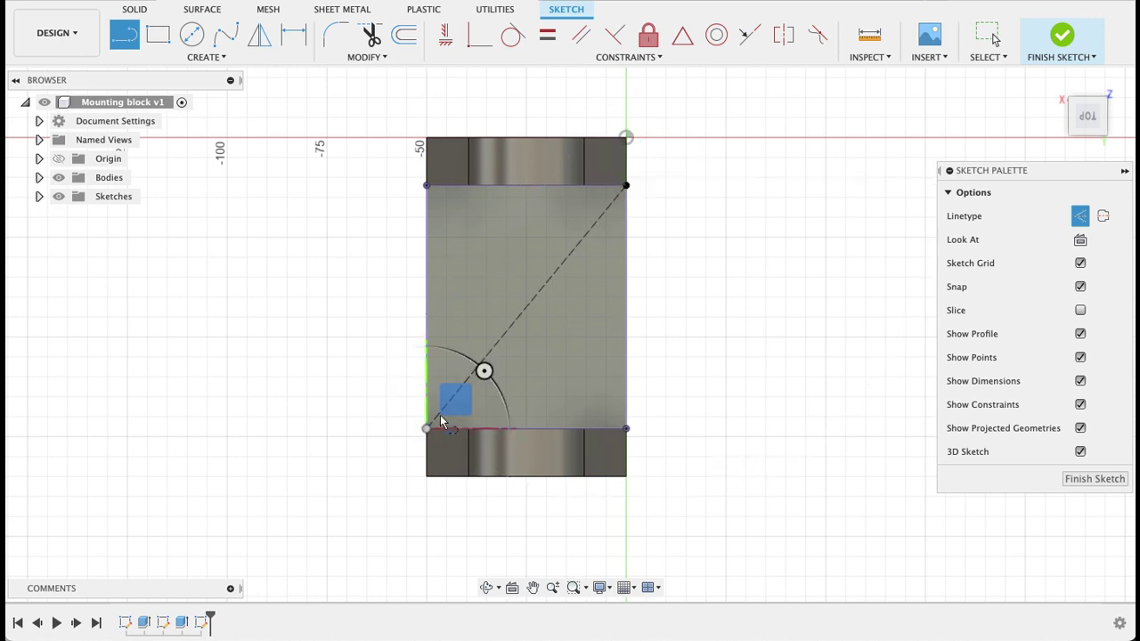
{"action": "left_click", "coordinate": [427, 186]}
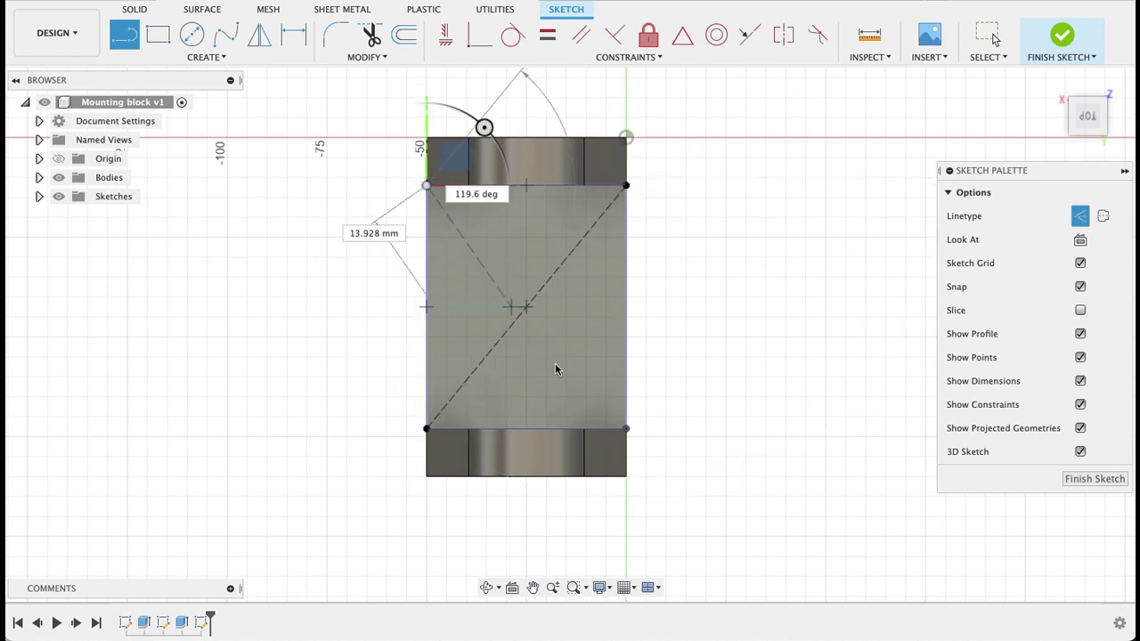
{"action": "left_click", "coordinate": [626, 429]}
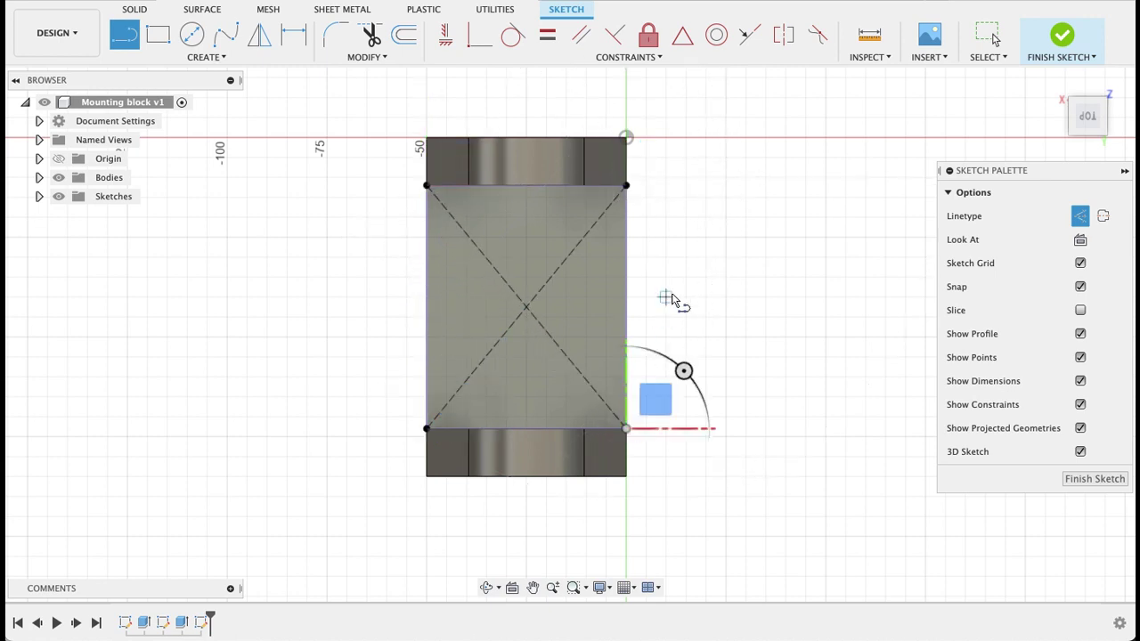
{"action": "key", "text": "Escape"}
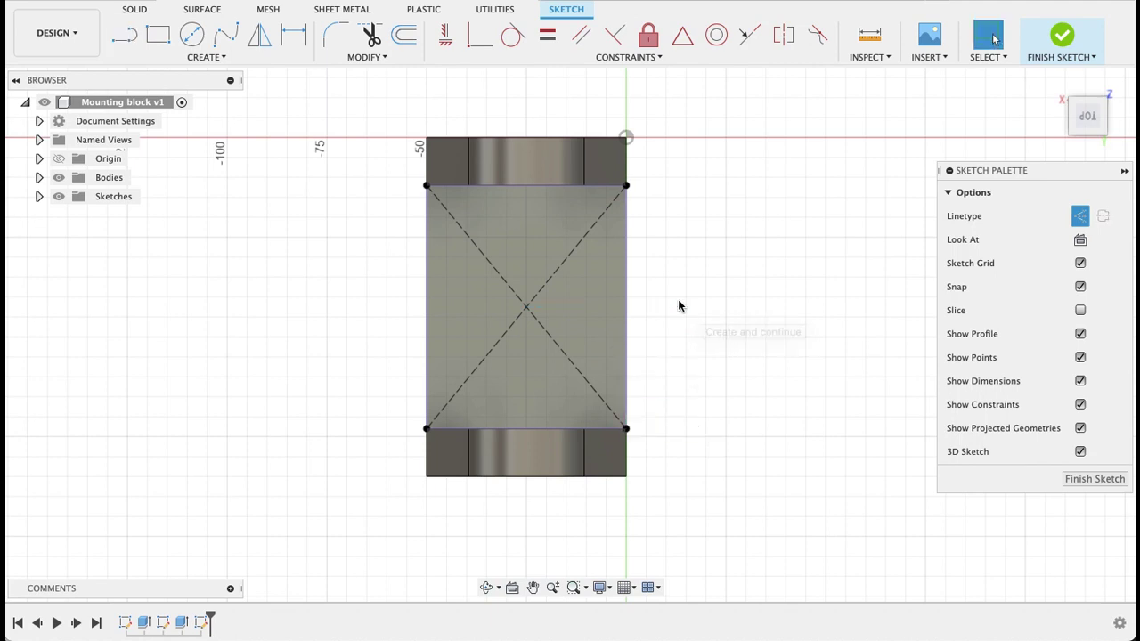
Step: Draw a normal 20 mm diameter circle where the diagonals cross and finish the sketch
{"action": "left_click", "coordinate": [192, 34]}
{"action": "left_click", "coordinate": [1051, 294]}
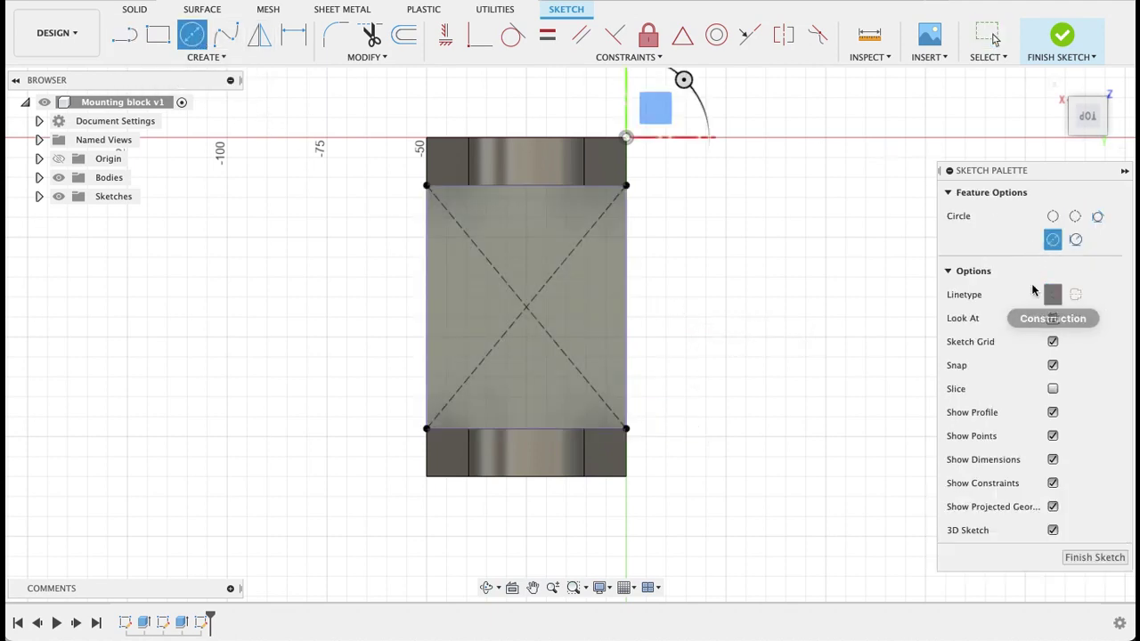
{"action": "left_click", "coordinate": [527, 307]}
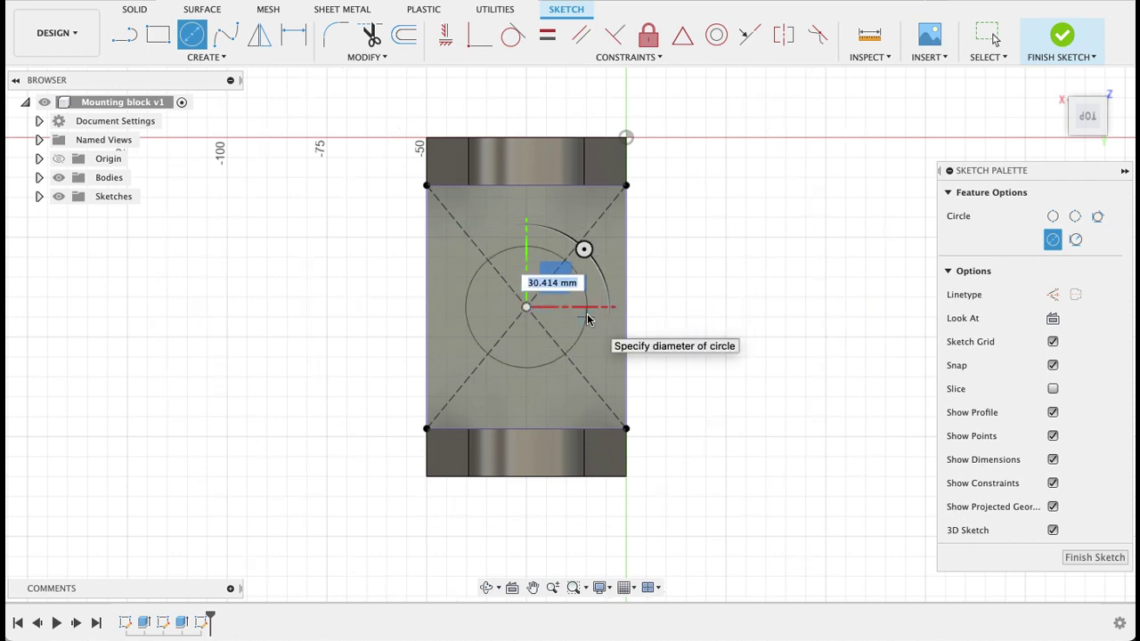
{"action": "type", "text": "20"}
{"action": "key", "text": "Return"}
{"action": "key", "text": "Escape"}
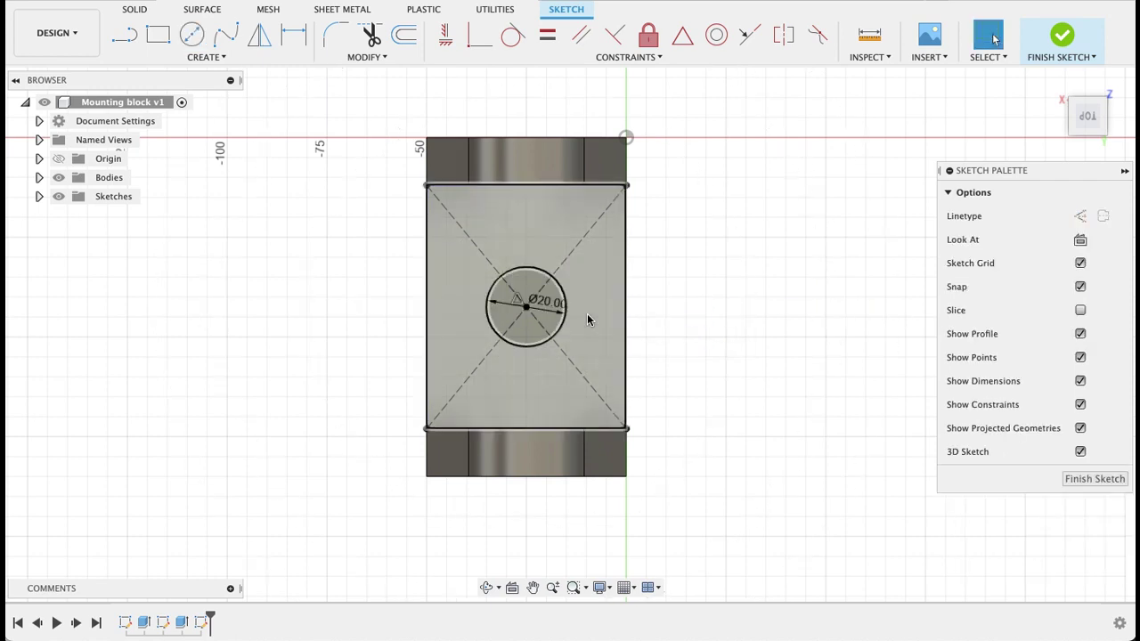
{"action": "left_click", "coordinate": [1109, 483]}
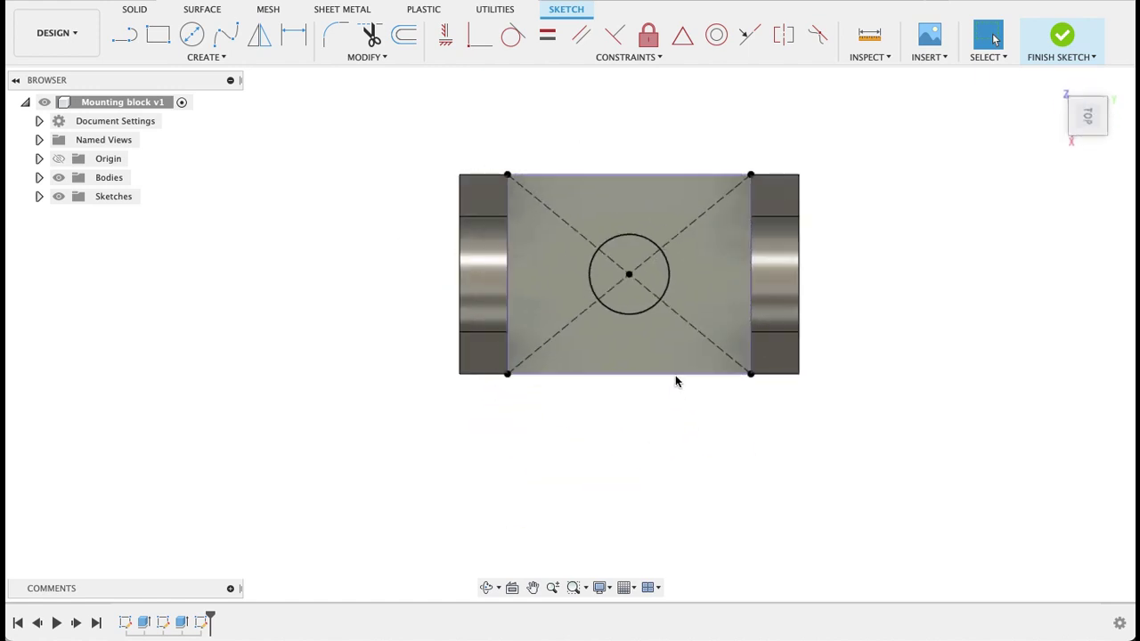
Step: Cut the Ø20 circle one way down to the bottom face using a To Object extent
{"action": "left_click", "coordinate": [158, 39]}
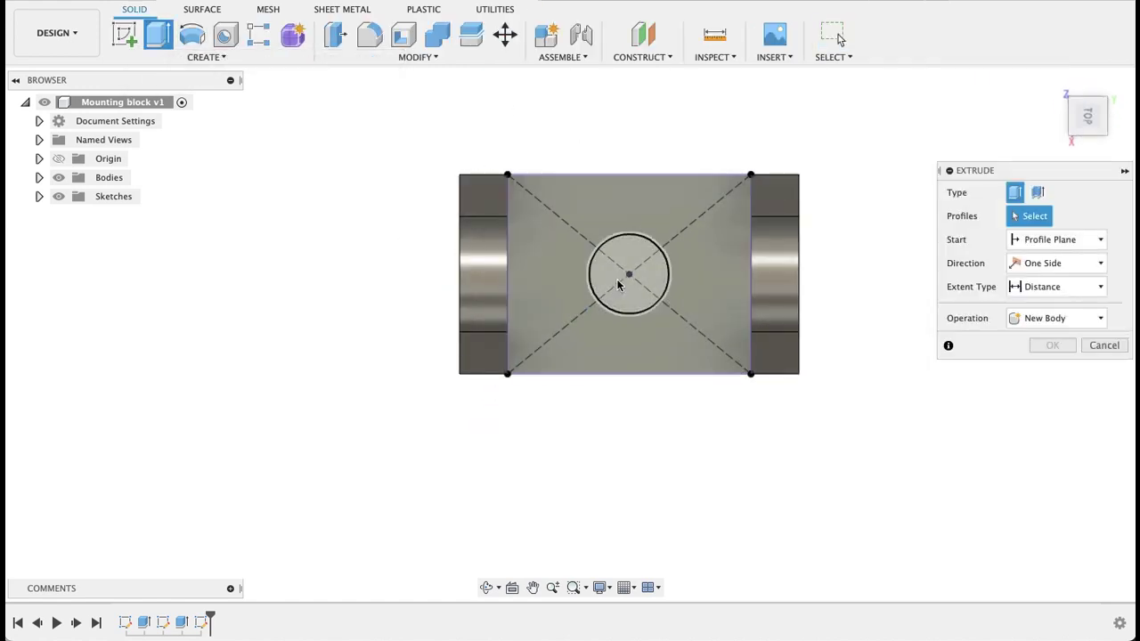
{"action": "left_click", "coordinate": [621, 285]}
{"action": "middle_click_drag", "start_coordinate": [684, 390], "coordinate": [623, 345], "text": "shift"}
{"action": "left_click_drag", "start_coordinate": [621, 327], "coordinate": [594, 496]}
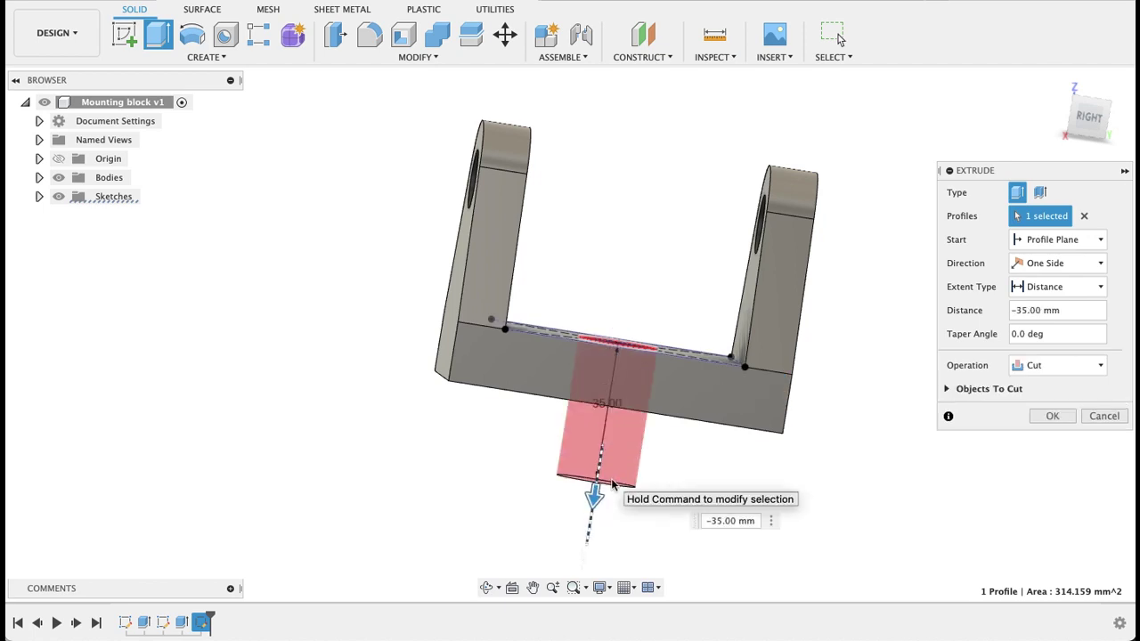
{"action": "left_click", "coordinate": [1085, 265]}
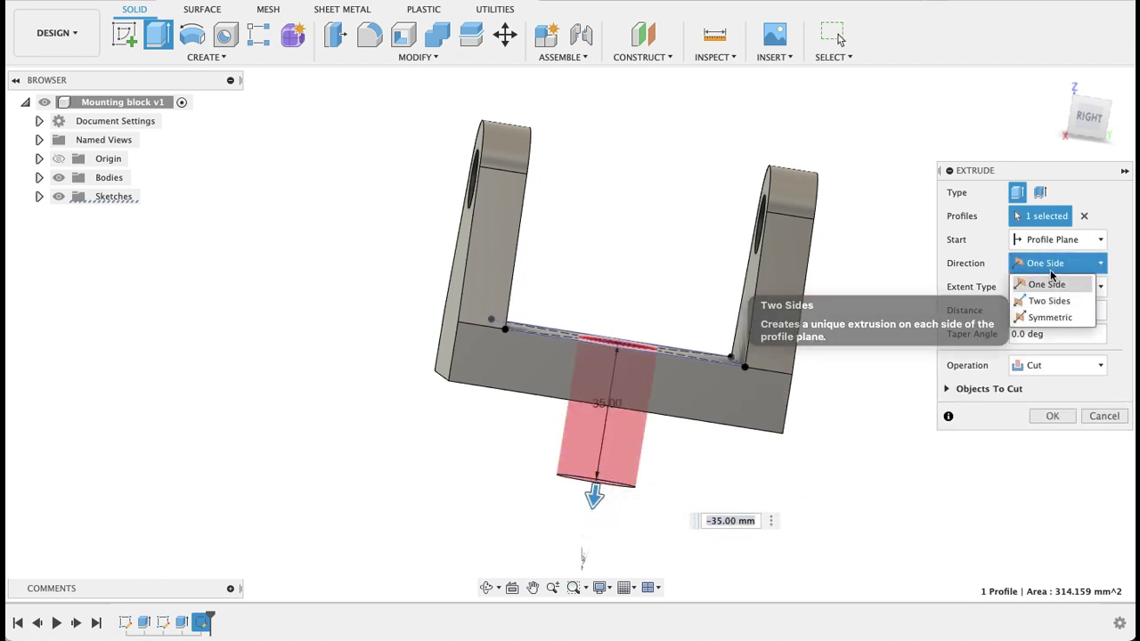
{"action": "left_click", "coordinate": [1033, 283]}
{"action": "left_click", "coordinate": [1055, 286]}
{"action": "left_click", "coordinate": [1048, 324]}
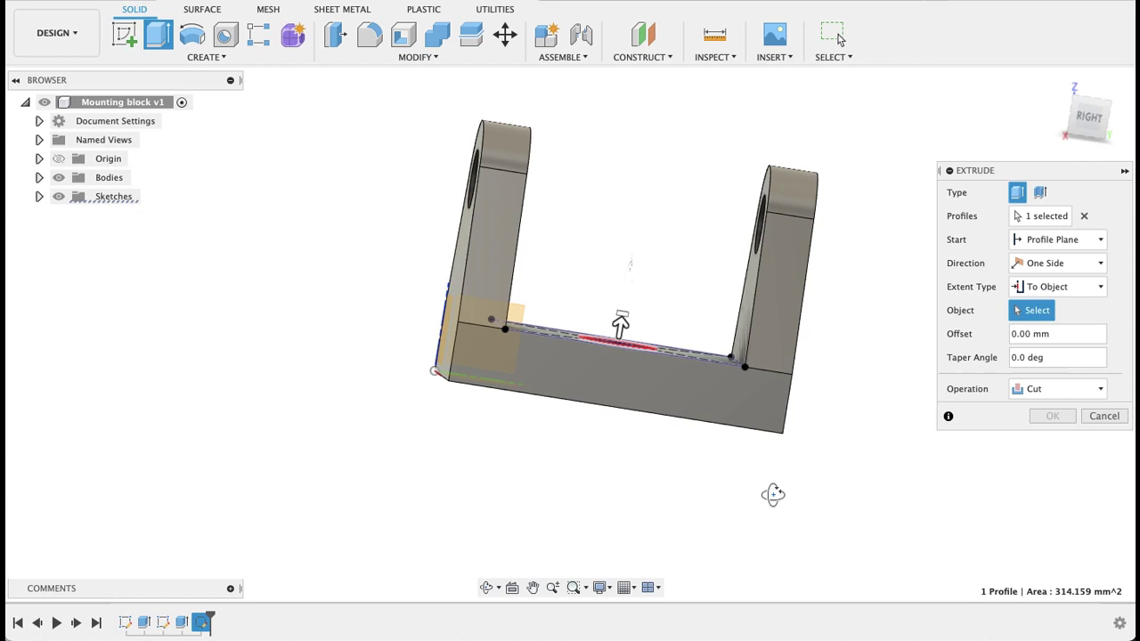
{"action": "middle_click_drag", "start_coordinate": [772, 493], "coordinate": [822, 475], "text": "shift"}
{"action": "left_click", "coordinate": [740, 363]}
{"action": "left_click", "coordinate": [1050, 465]}
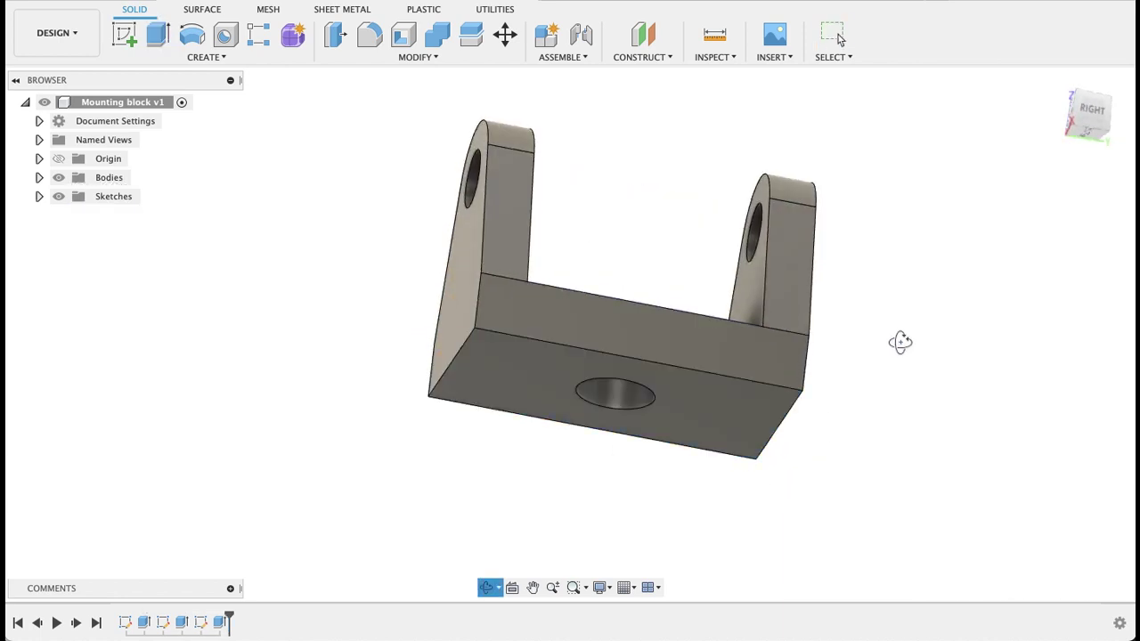
{"action": "middle_click_drag", "start_coordinate": [899, 341], "coordinate": [901, 395], "text": "shift"}
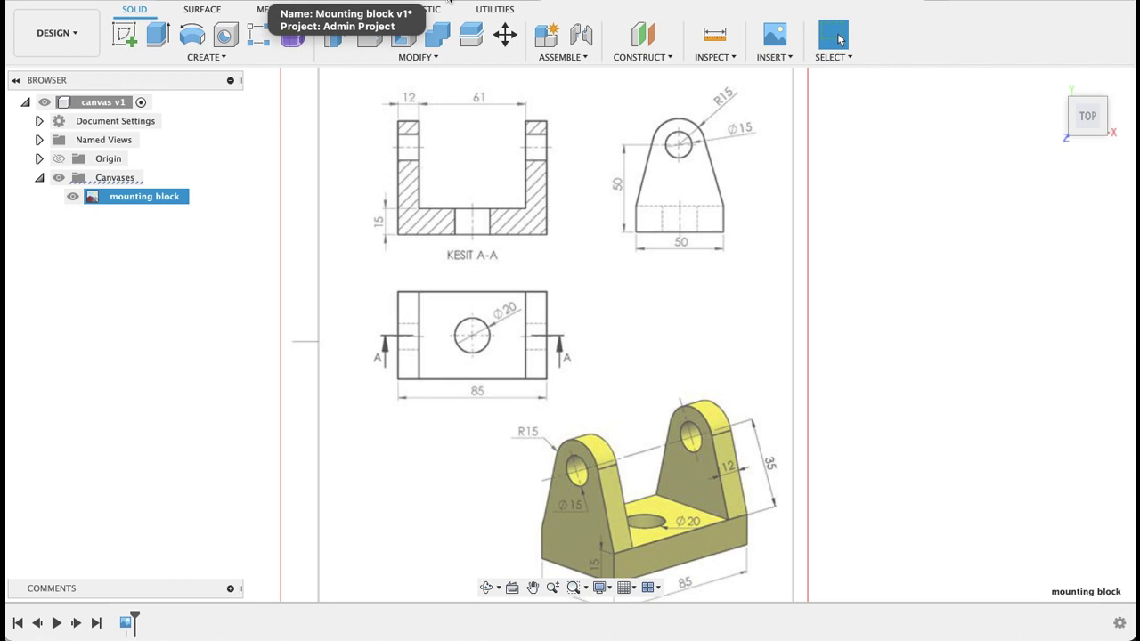
Step: Return to the Mounting block design and roll the timeline back to Sketch1
{"action": "left_click", "coordinate": [449, 4]}
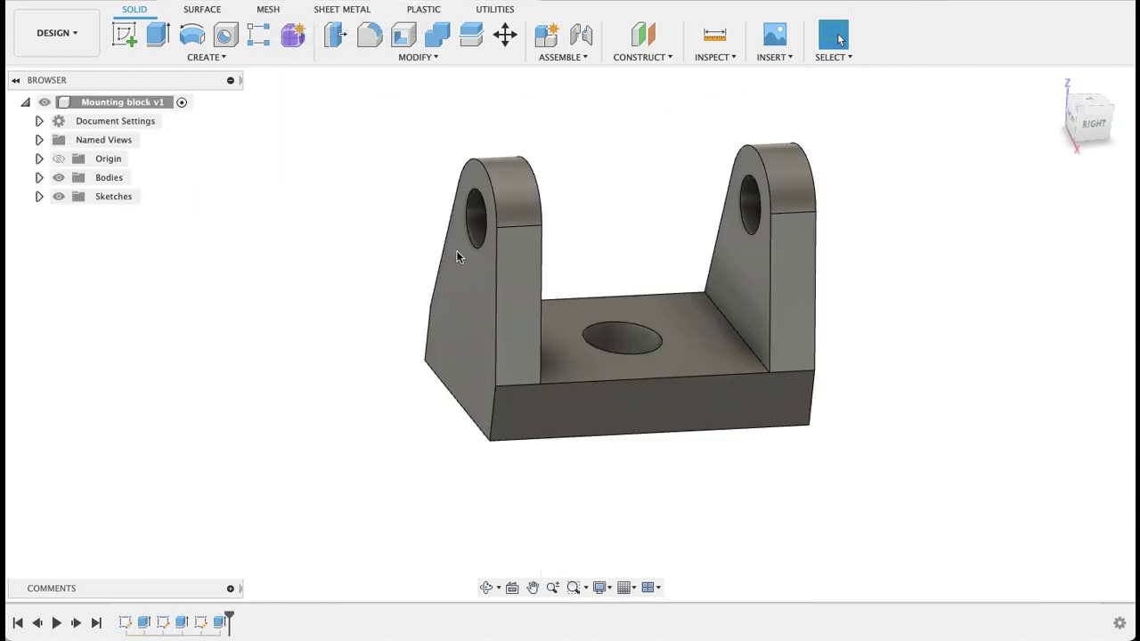
{"action": "left_click_drag", "start_coordinate": [223, 623], "coordinate": [116, 622]}
Step: Delete all features after the history marker from Sketch1's timeline menu, leaving an empty design
{"action": "right_click", "coordinate": [127, 625]}
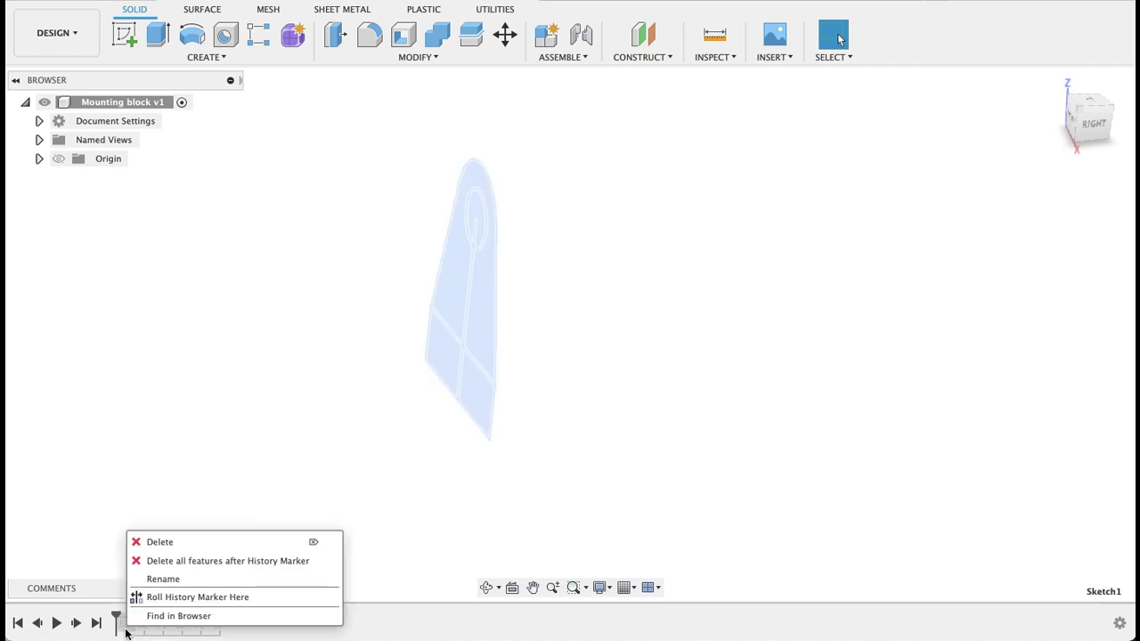
{"action": "left_click", "coordinate": [153, 565]}
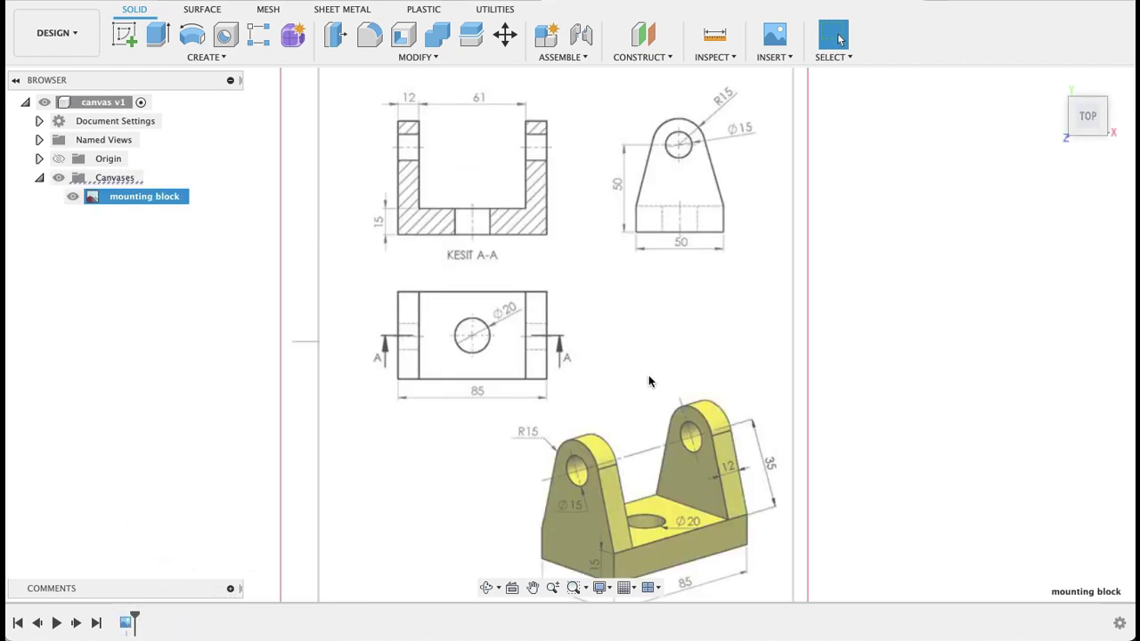
{"action": "middle_click_drag", "start_coordinate": [648, 381], "coordinate": [642, 326]}
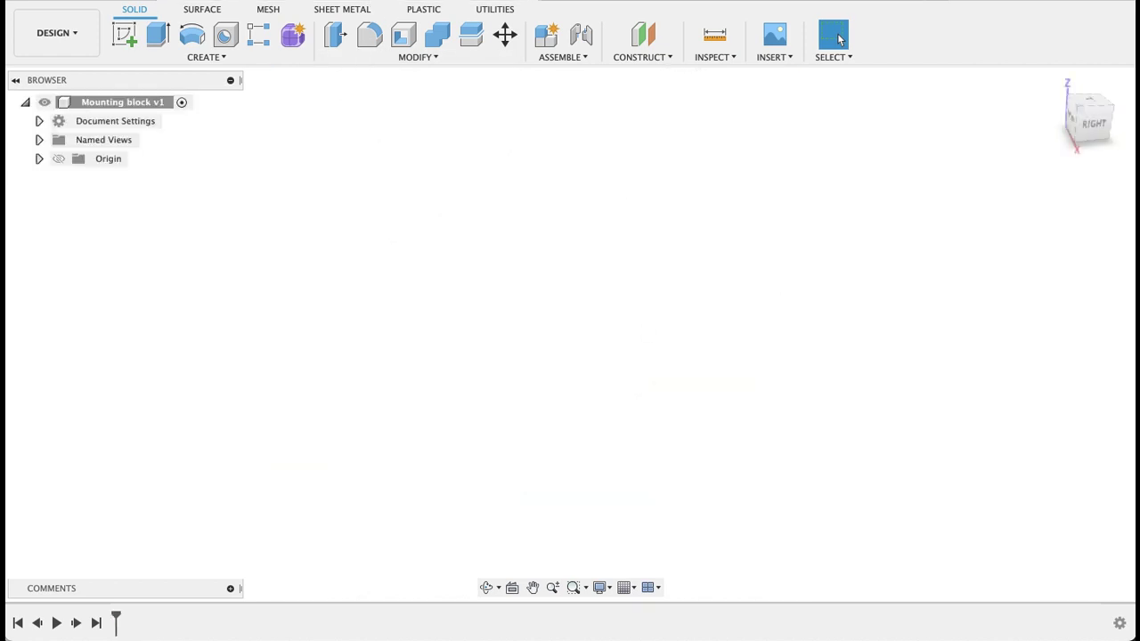
Step: Start a new sketch on the top plane, viewed from directly above
{"action": "left_click", "coordinate": [130, 37]}
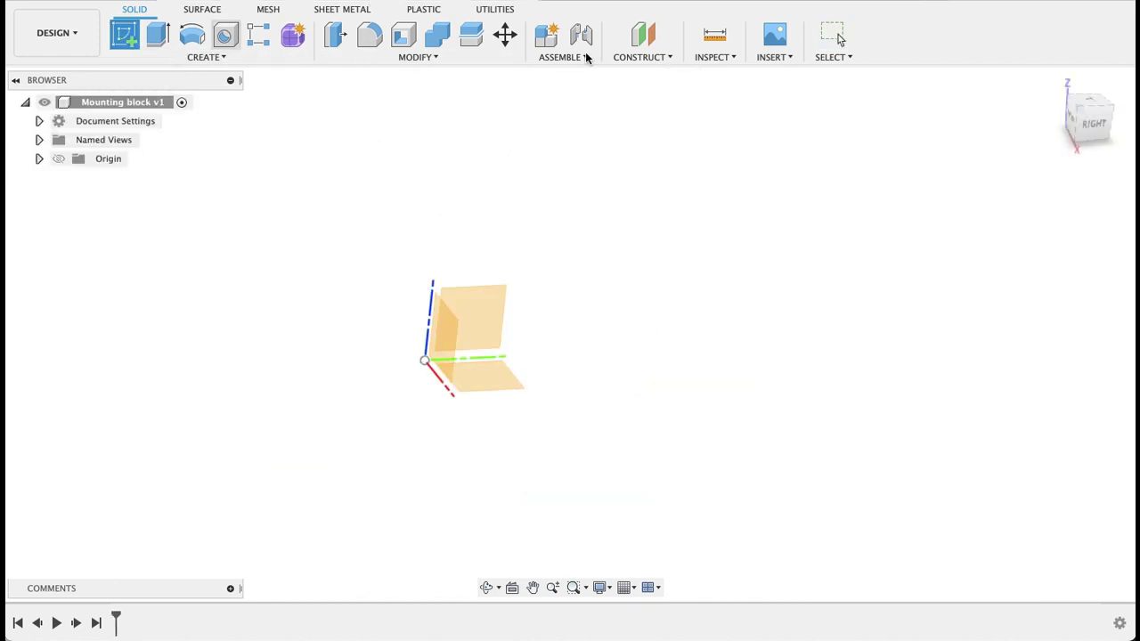
{"action": "middle_click_drag", "start_coordinate": [924, 209], "coordinate": [1113, 107], "text": "shift"}
{"action": "left_click", "coordinate": [1112, 107]}
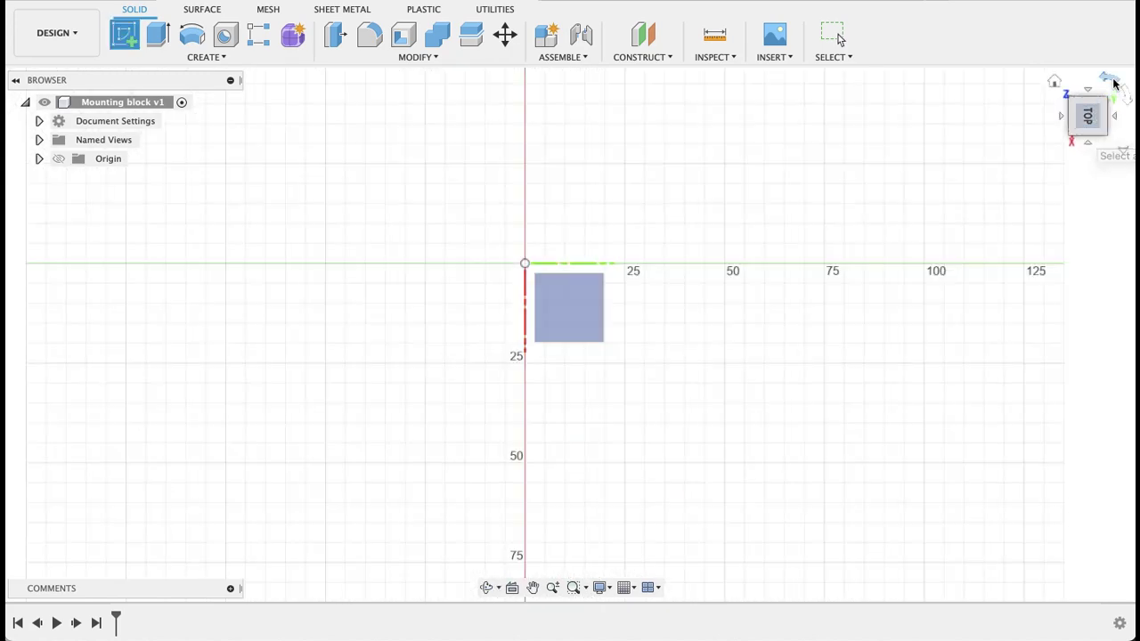
{"action": "left_click", "coordinate": [552, 340]}
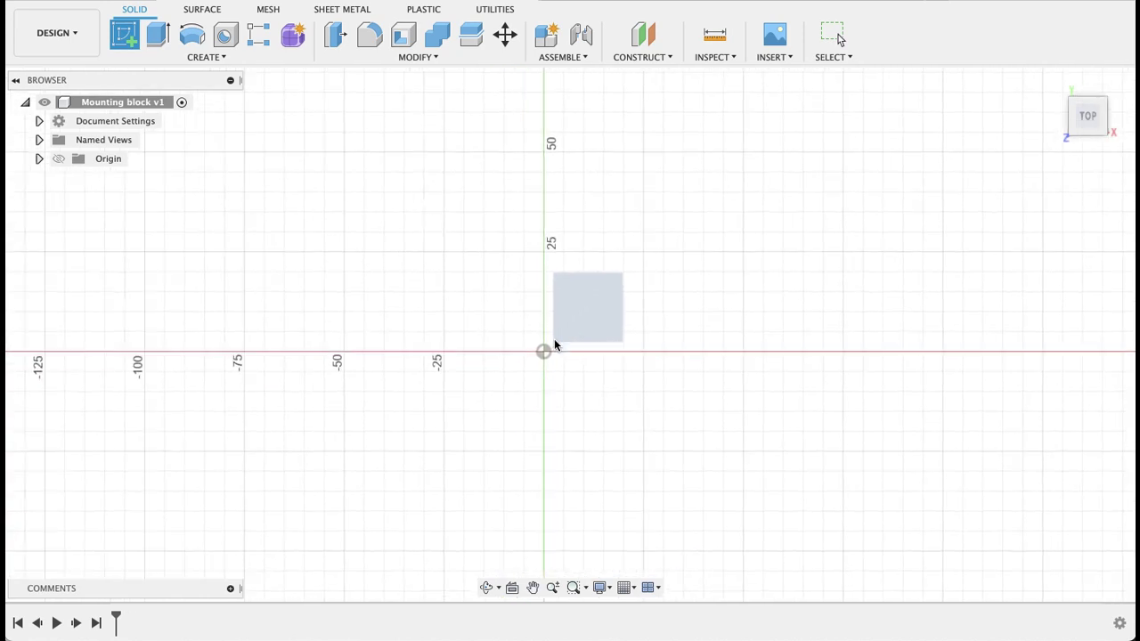
Step: Draw an 85 × 50 mm rectangle with its first corner at the origin
{"action": "left_click", "coordinate": [158, 35]}
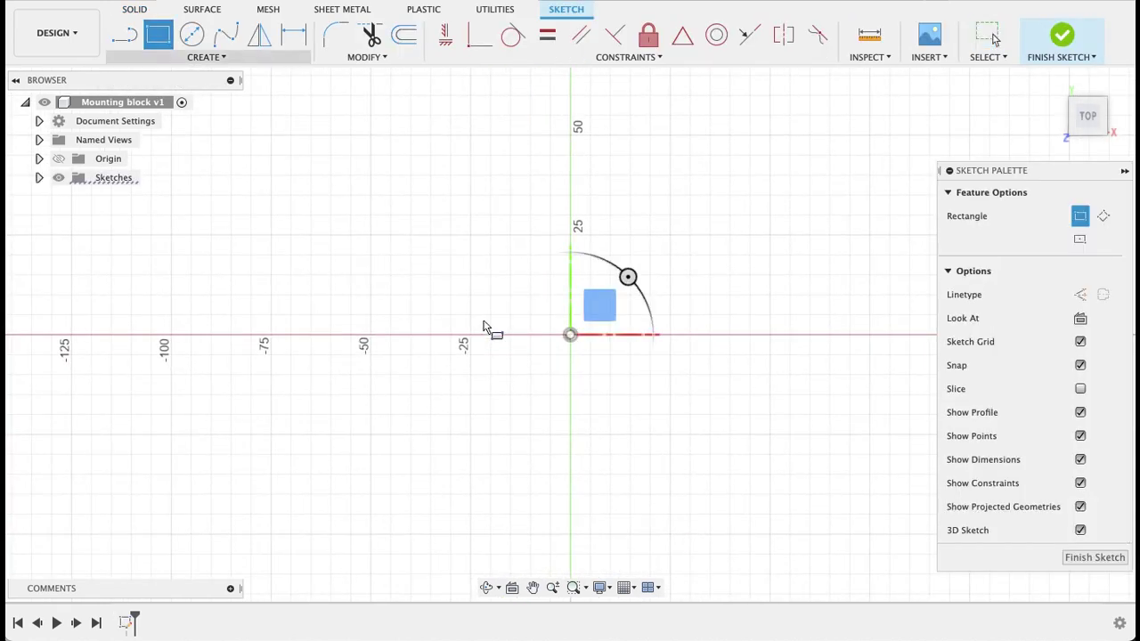
{"action": "left_click", "coordinate": [570, 334]}
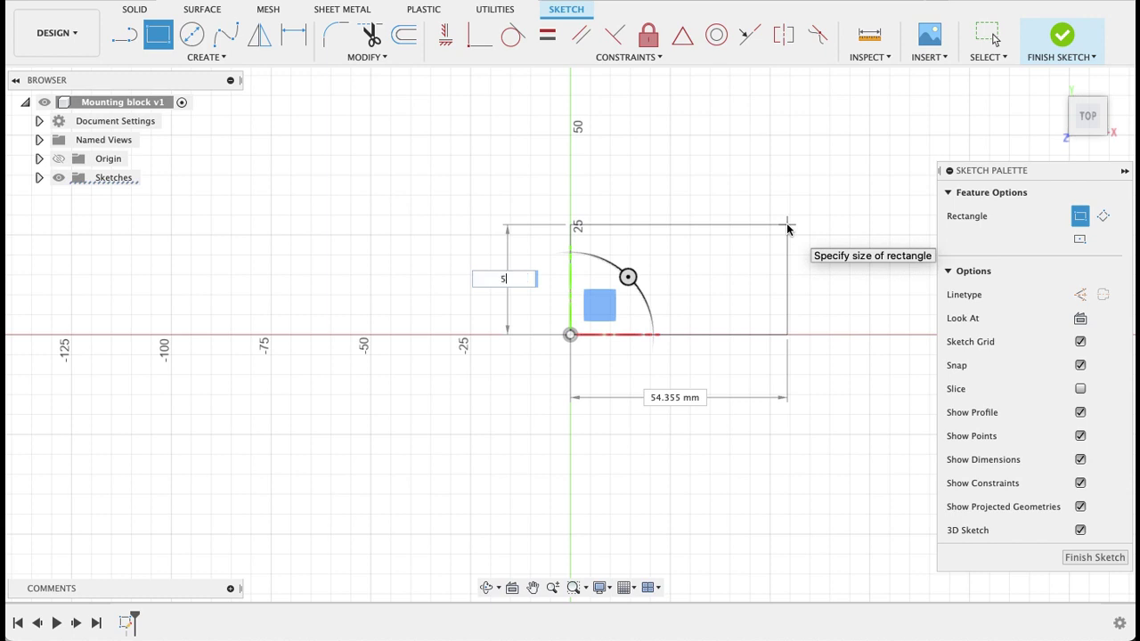
{"action": "key", "text": "Tab"}
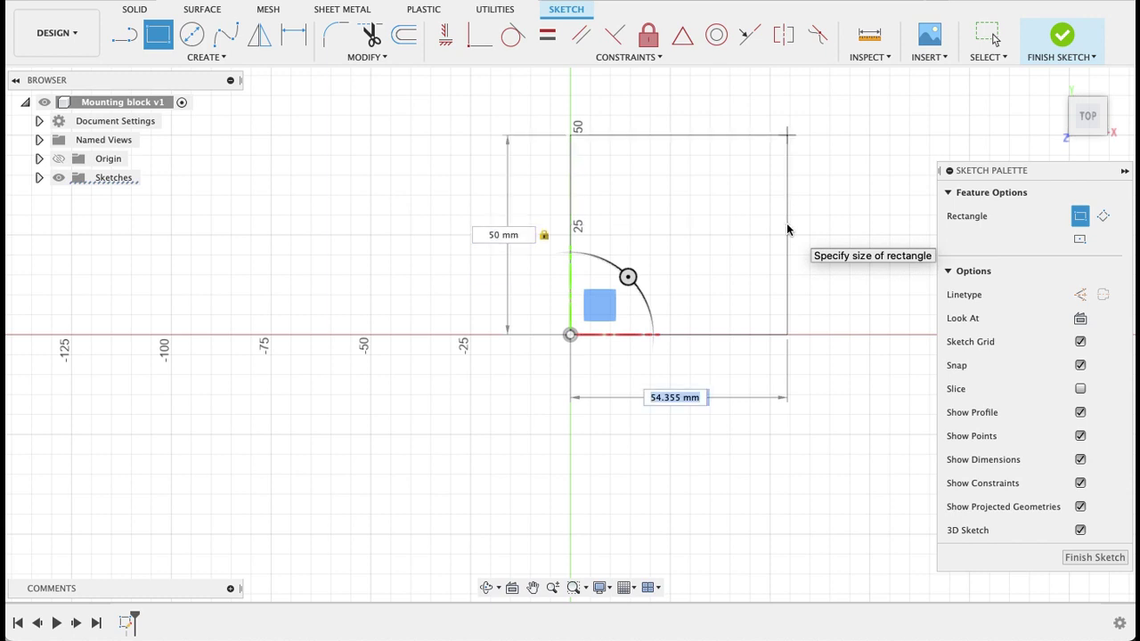
{"action": "type", "text": "85"}
{"action": "key", "text": "Tab"}
{"action": "key", "text": "Return"}
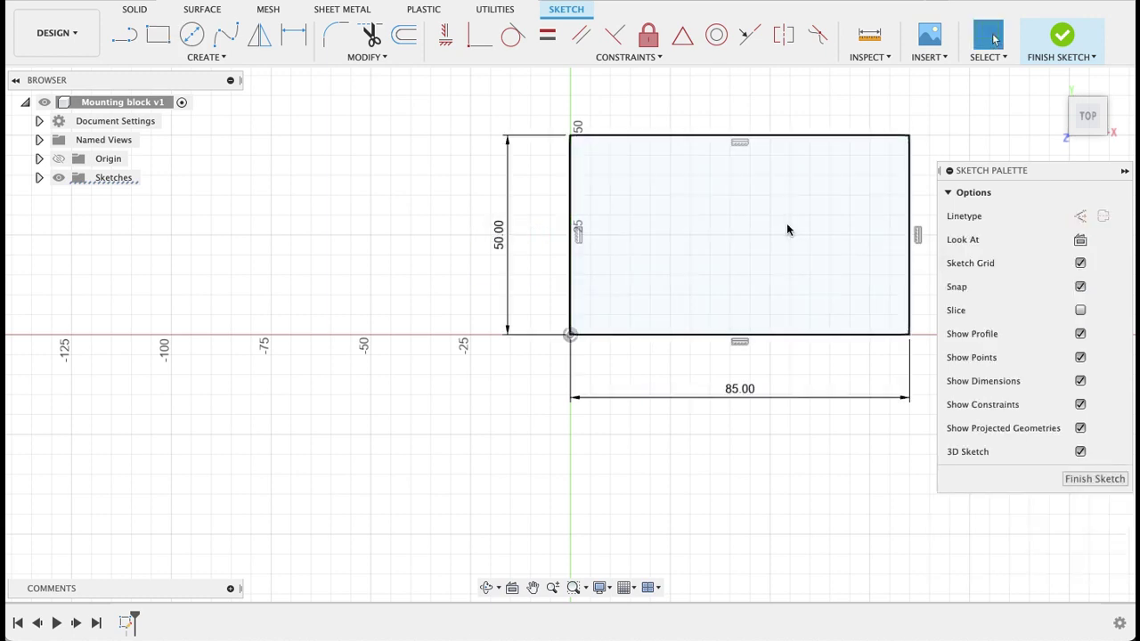
{"action": "scroll", "coordinate": [786, 222], "scroll_direction": "down", "scroll_amount": 2}
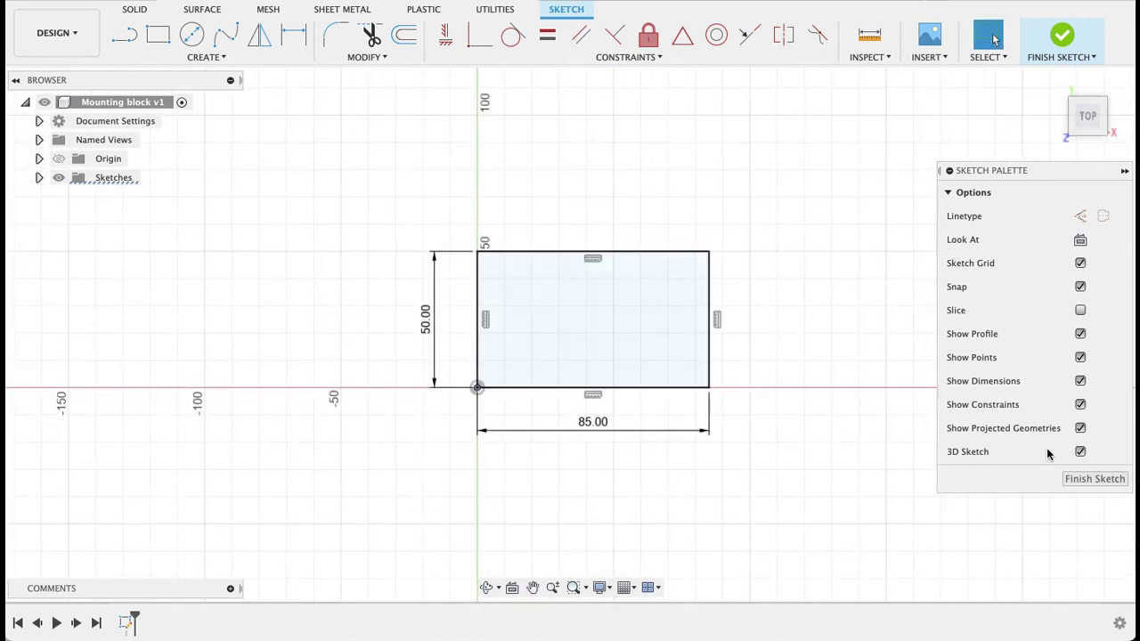
Step: Finish the sketch and extrude the 85 × 50 rectangle profile 15 mm into the base block
{"action": "left_click", "coordinate": [1082, 479]}
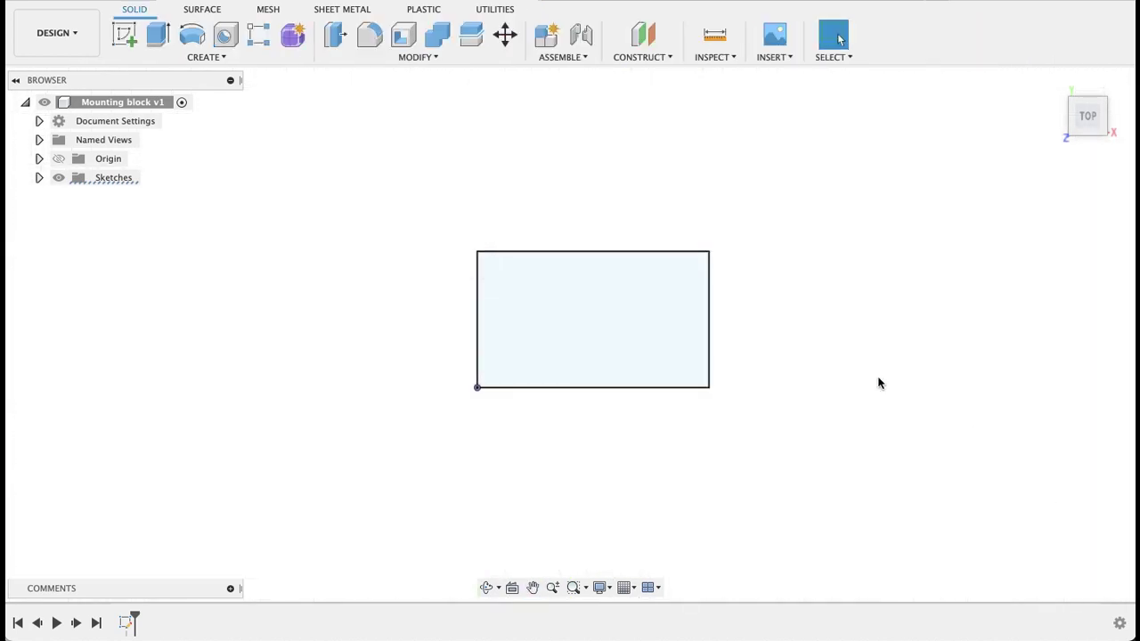
{"action": "left_click", "coordinate": [157, 34]}
{"action": "left_click", "coordinate": [534, 300]}
{"action": "middle_click_drag", "start_coordinate": [651, 473], "coordinate": [662, 382], "text": "shift"}
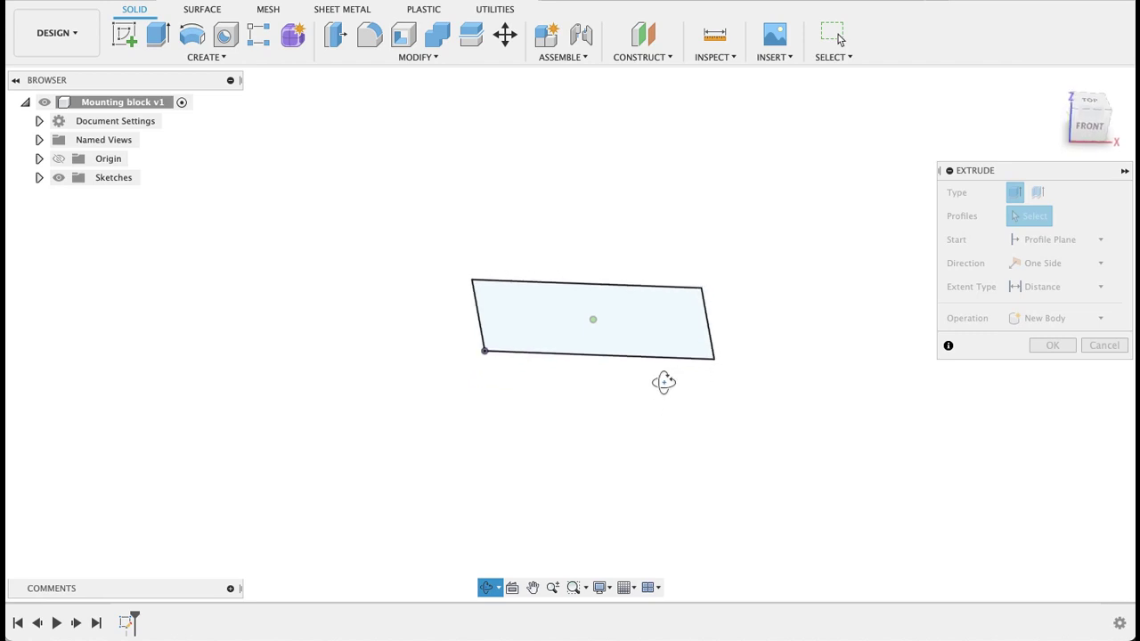
{"action": "left_click", "coordinate": [664, 296]}
{"action": "left_click_drag", "start_coordinate": [594, 309], "coordinate": [603, 271]}
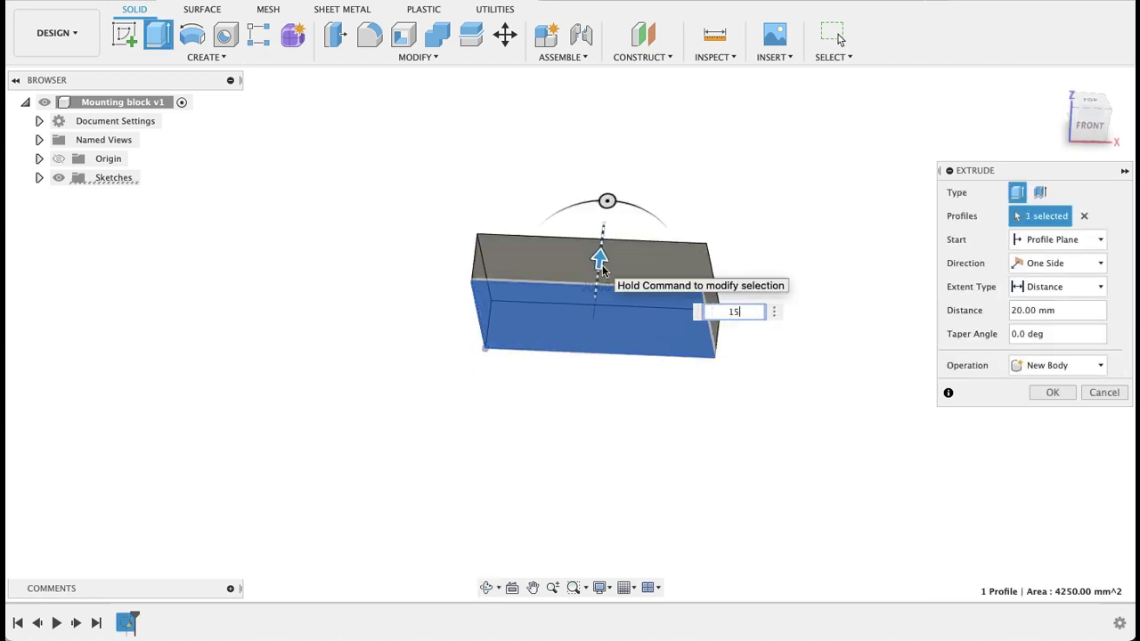
{"action": "key", "text": "Return"}
{"action": "middle_click_drag", "start_coordinate": [592, 454], "coordinate": [598, 436], "text": "shift"}
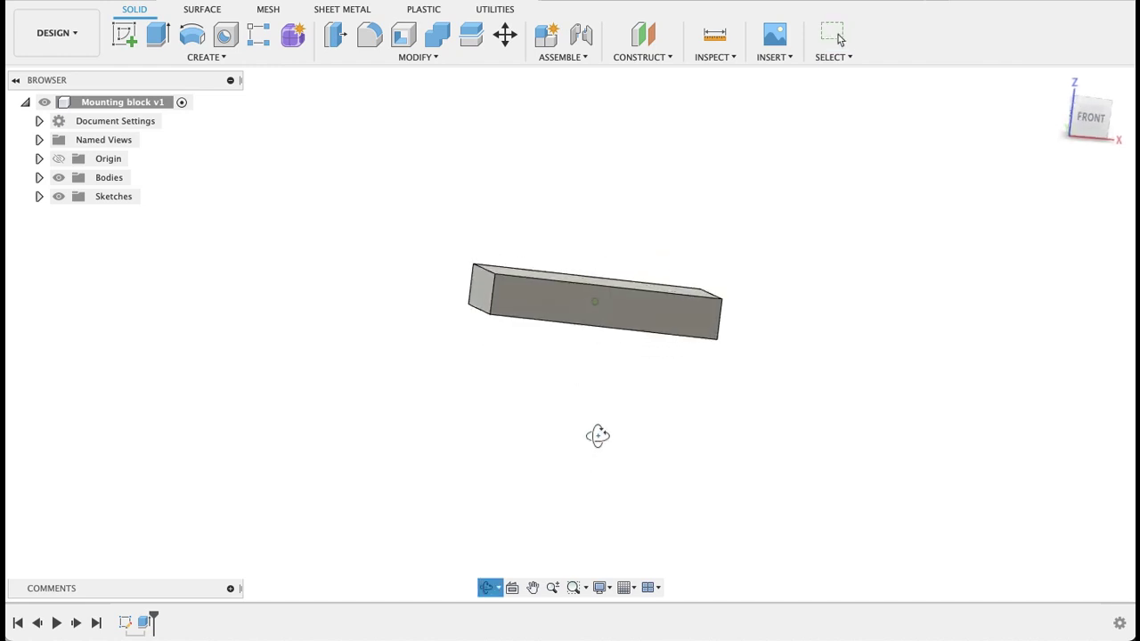
{"action": "left_click", "coordinate": [840, 39]}
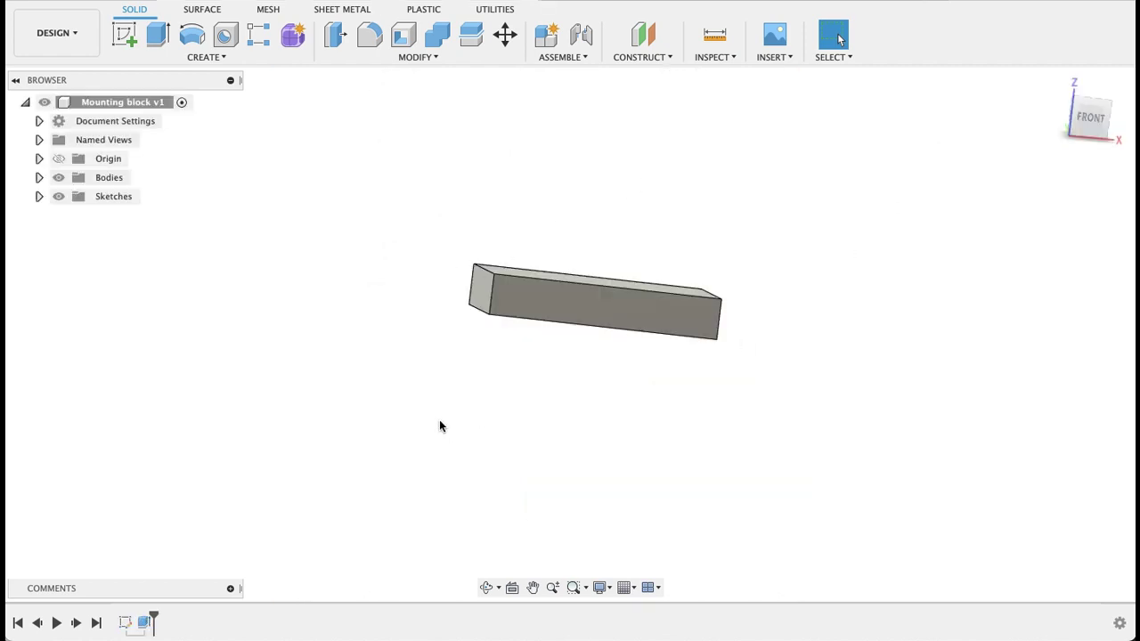
Step: Start a sketch on the base's end face and project that face's outline
{"action": "middle_click_drag", "start_coordinate": [439, 426], "coordinate": [546, 447], "text": "shift"}
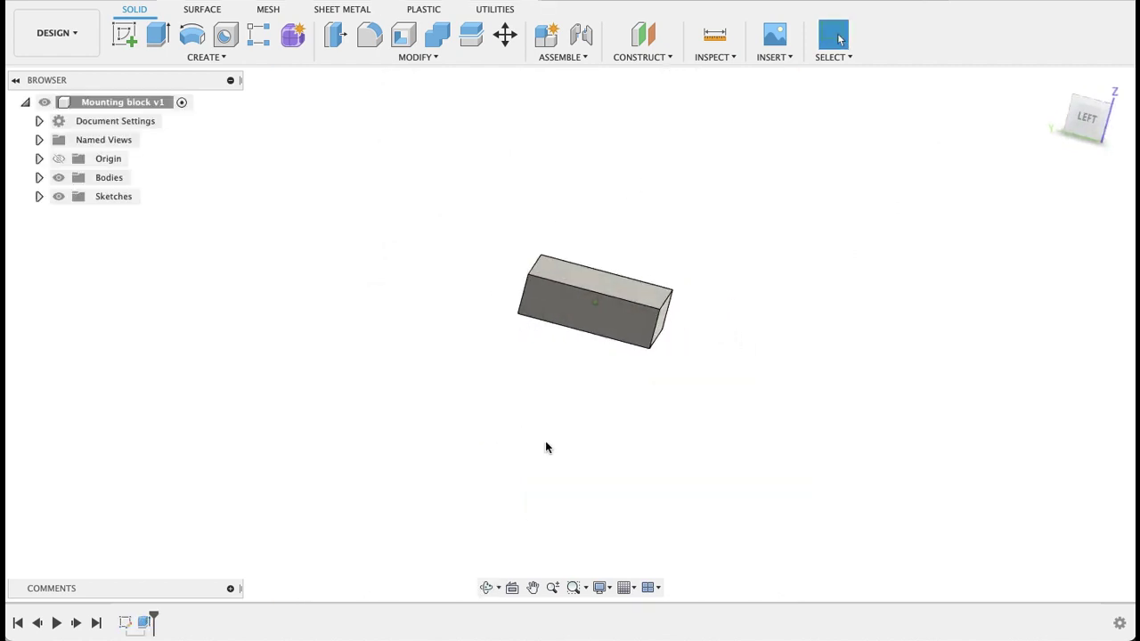
{"action": "left_click", "coordinate": [124, 35]}
{"action": "left_click", "coordinate": [588, 294]}
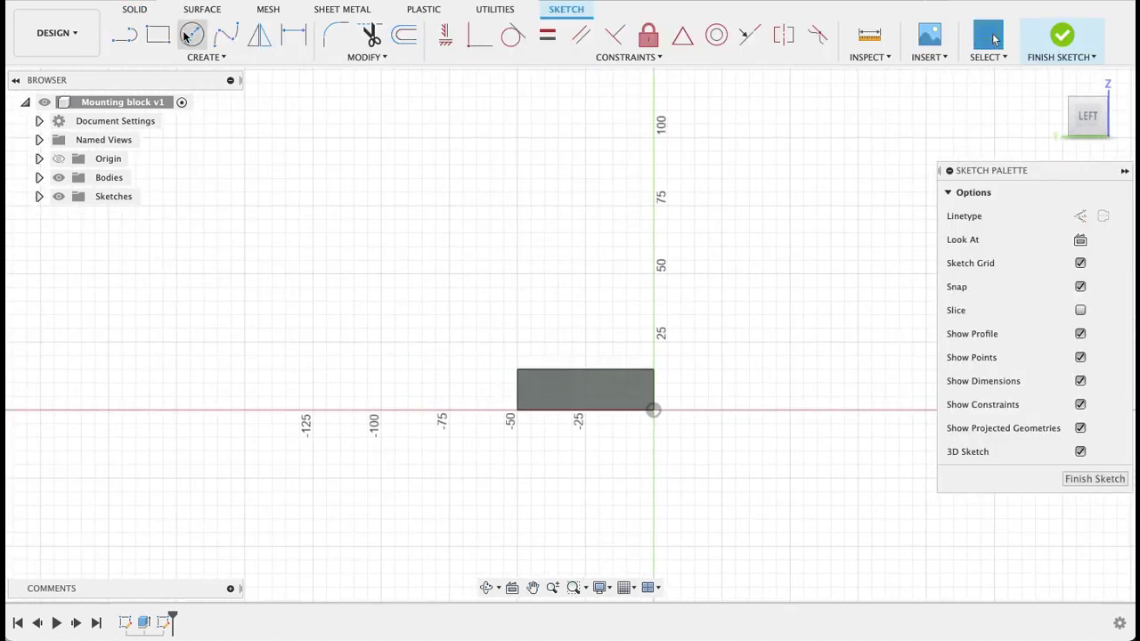
{"action": "key", "text": "p"}
{"action": "left_click", "coordinate": [579, 392]}
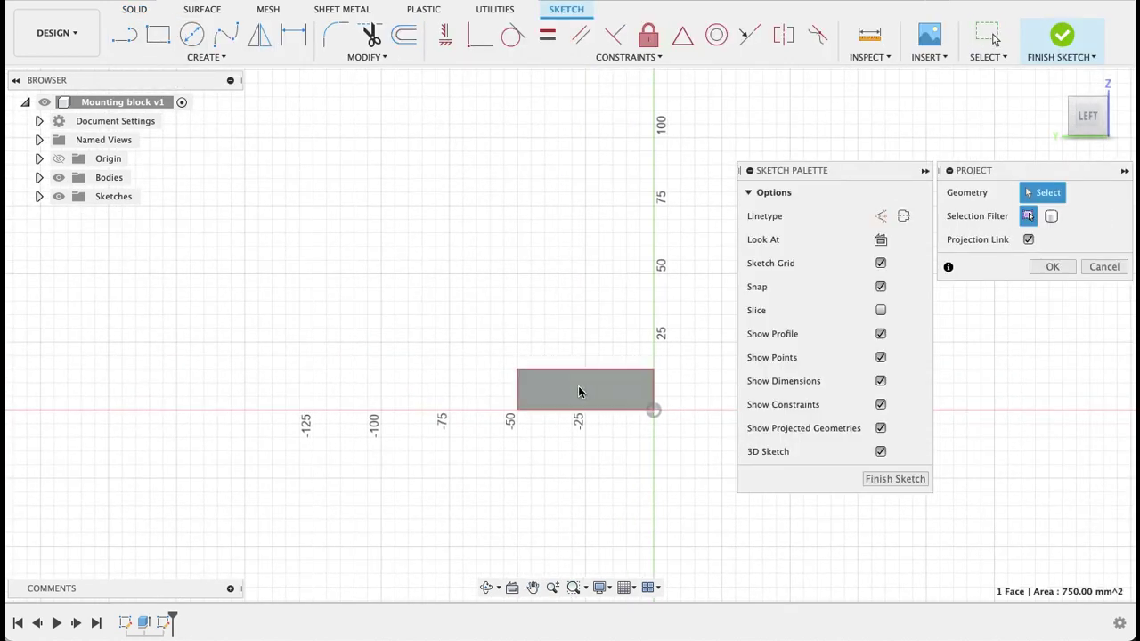
{"action": "left_click", "coordinate": [579, 392]}
{"action": "left_click", "coordinate": [1051, 266]}
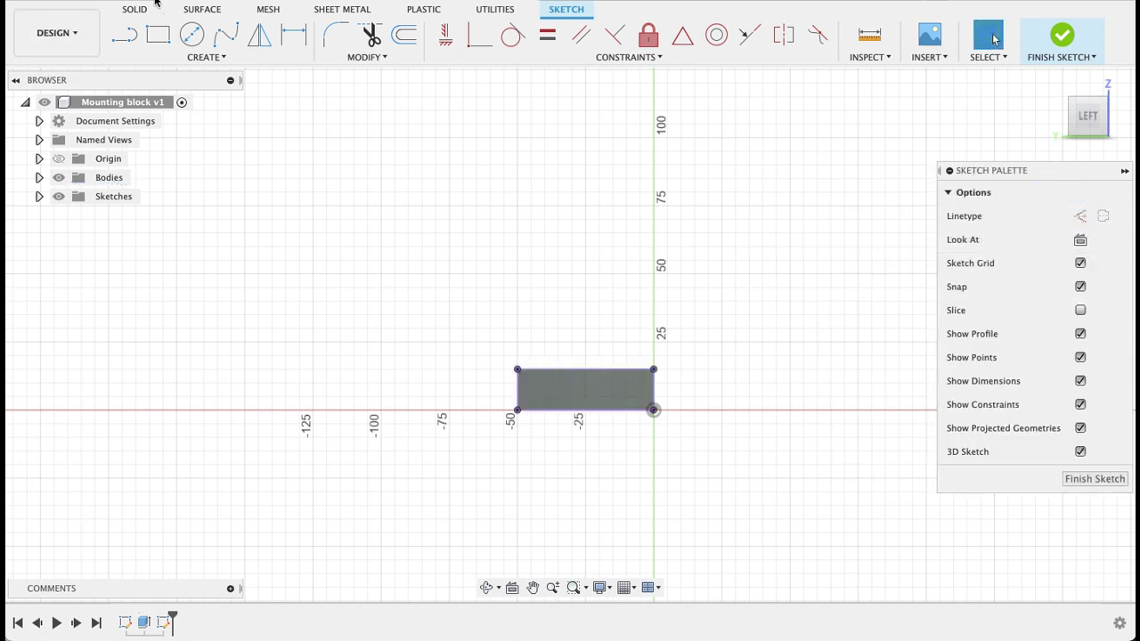
Step: Draw a 35 mm vertical line up from the top edge's midpoint
{"action": "left_click", "coordinate": [130, 39]}
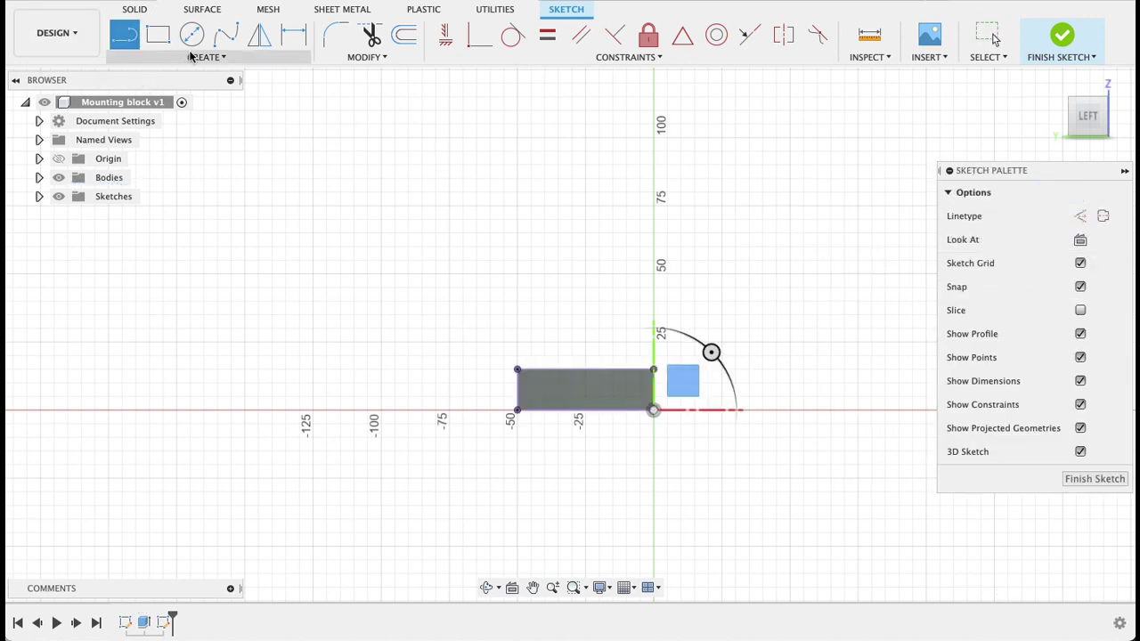
{"action": "left_click", "coordinate": [585, 370]}
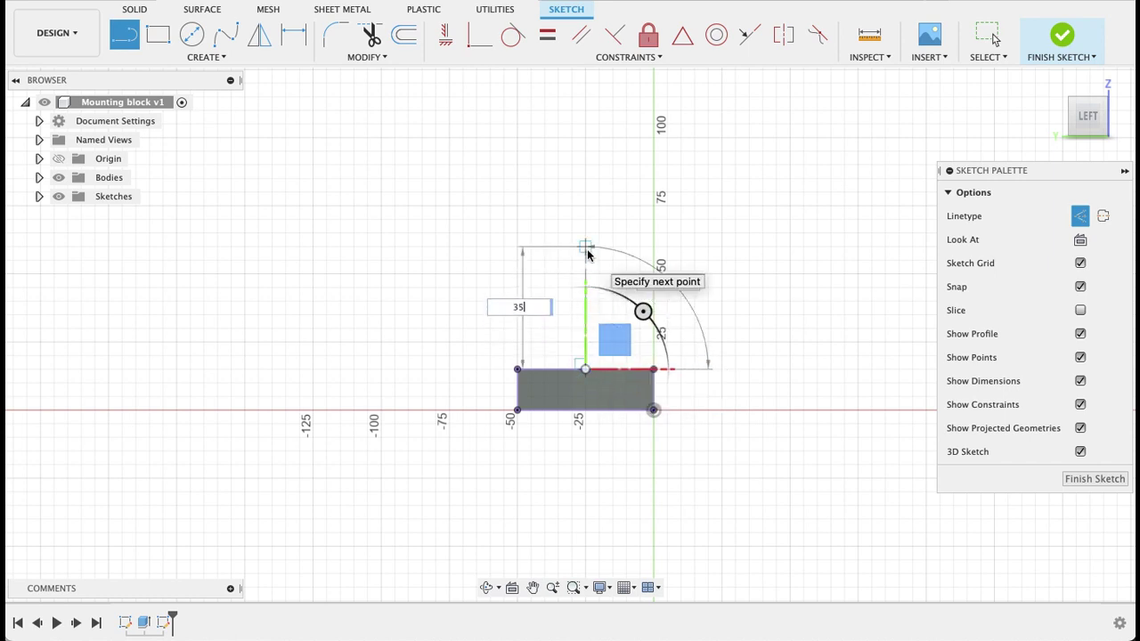
{"action": "type", "text": "35"}
{"action": "key", "text": "Tab"}
{"action": "key", "text": "Return"}
{"action": "key", "text": "Escape"}
Step: Draw a normal 15 mm diameter circle centred on the 35 mm line's top end
{"action": "key", "text": "c"}
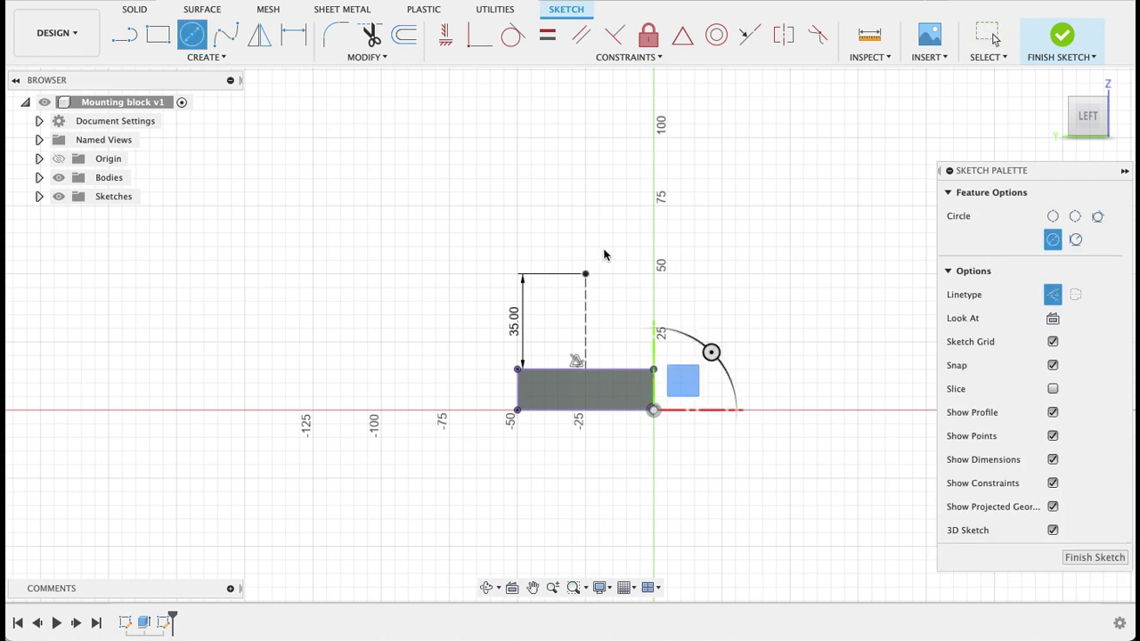
{"action": "left_click", "coordinate": [1056, 293]}
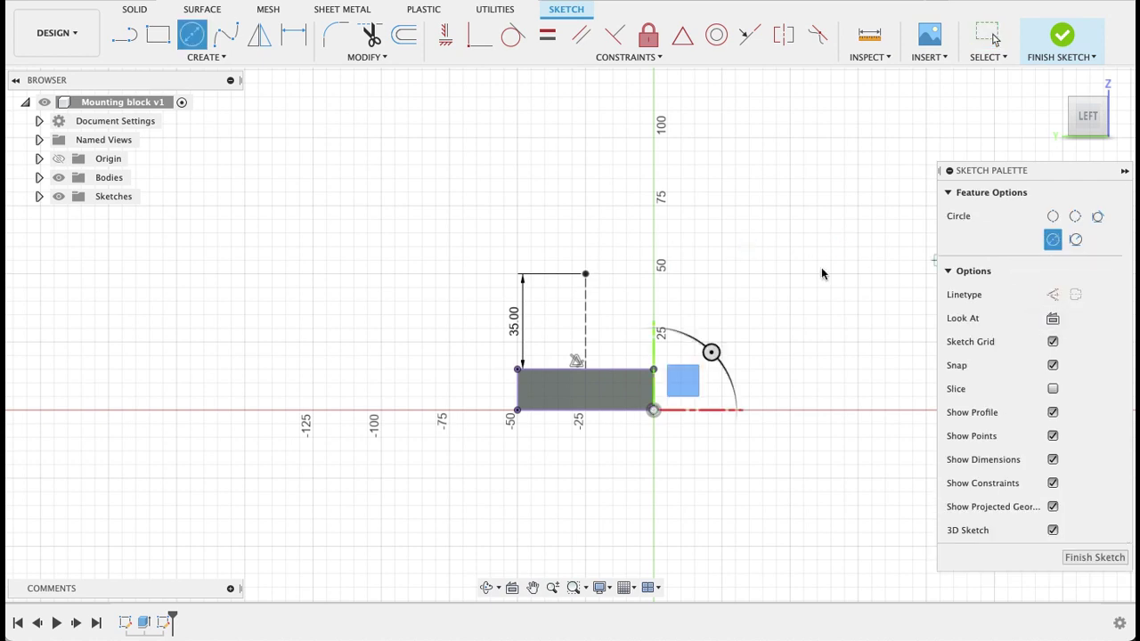
{"action": "left_click", "coordinate": [585, 274]}
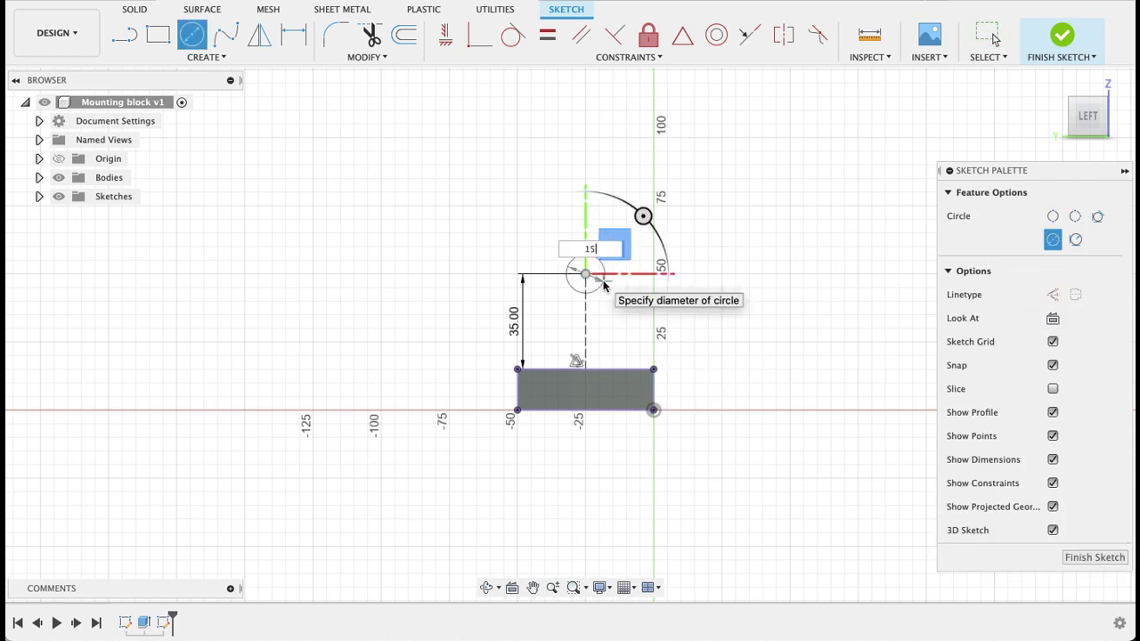
{"action": "type", "text": "15"}
{"action": "key", "text": "Return"}
Step: Add a centre-point arc around the circle and dimension its radius to 15 mm
{"action": "left_click", "coordinate": [206, 57]}
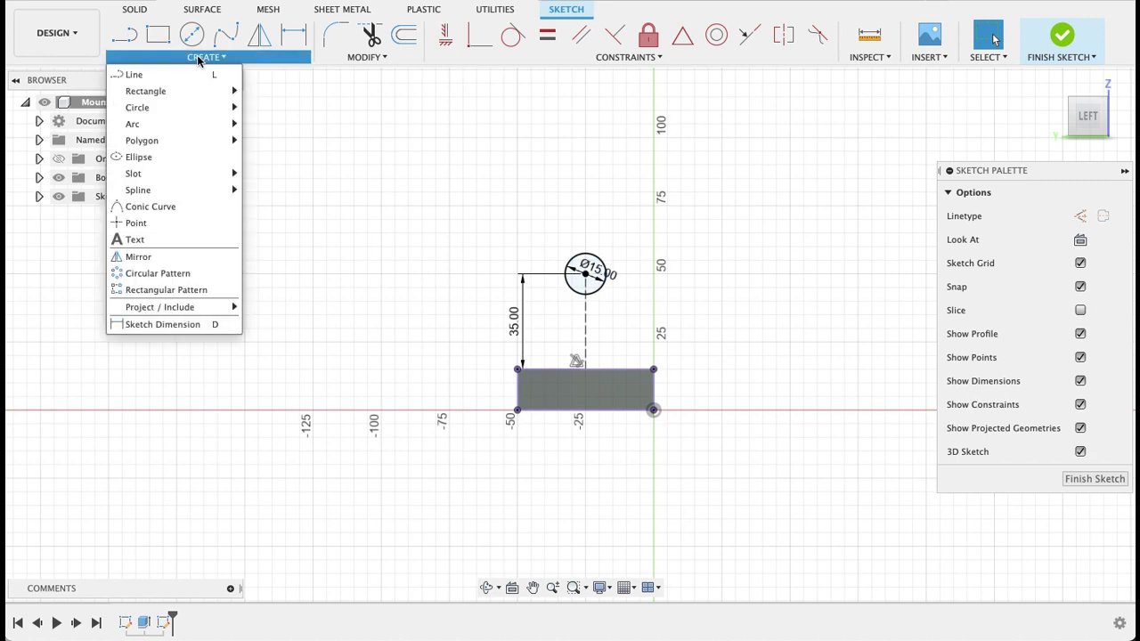
{"action": "mouse_move", "coordinate": [169, 124]}
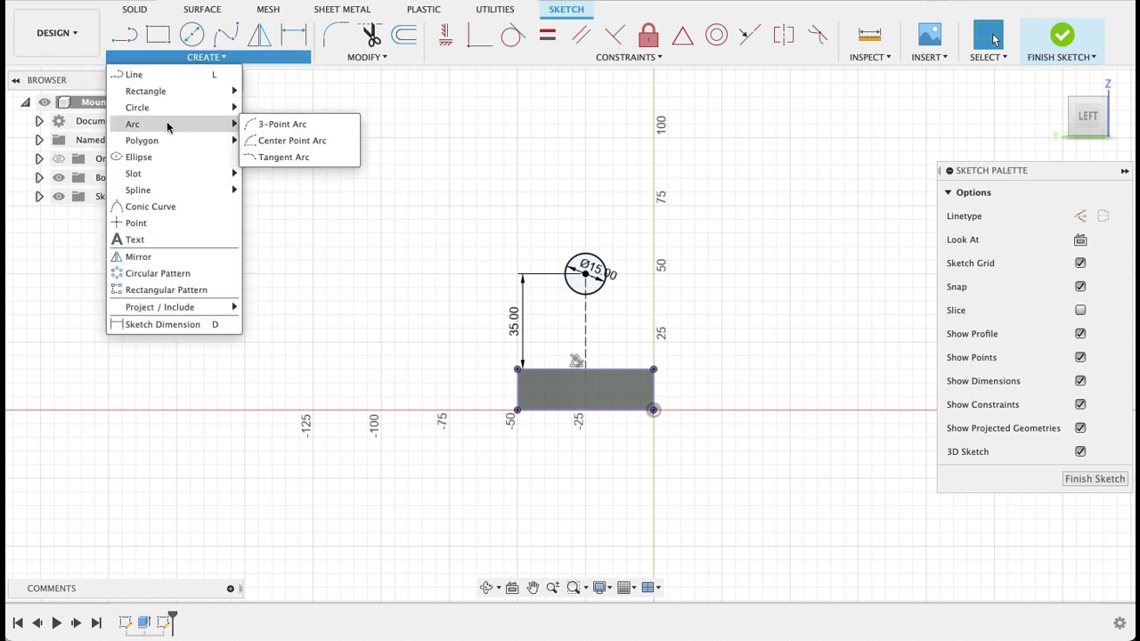
{"action": "left_click", "coordinate": [264, 140]}
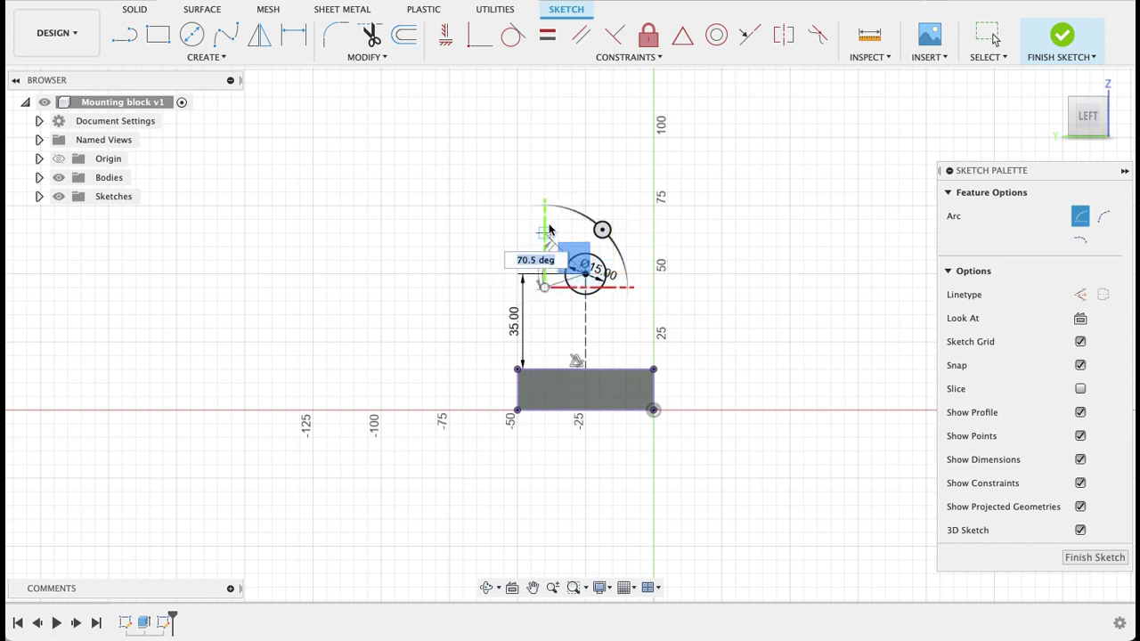
{"action": "left_click", "coordinate": [636, 289]}
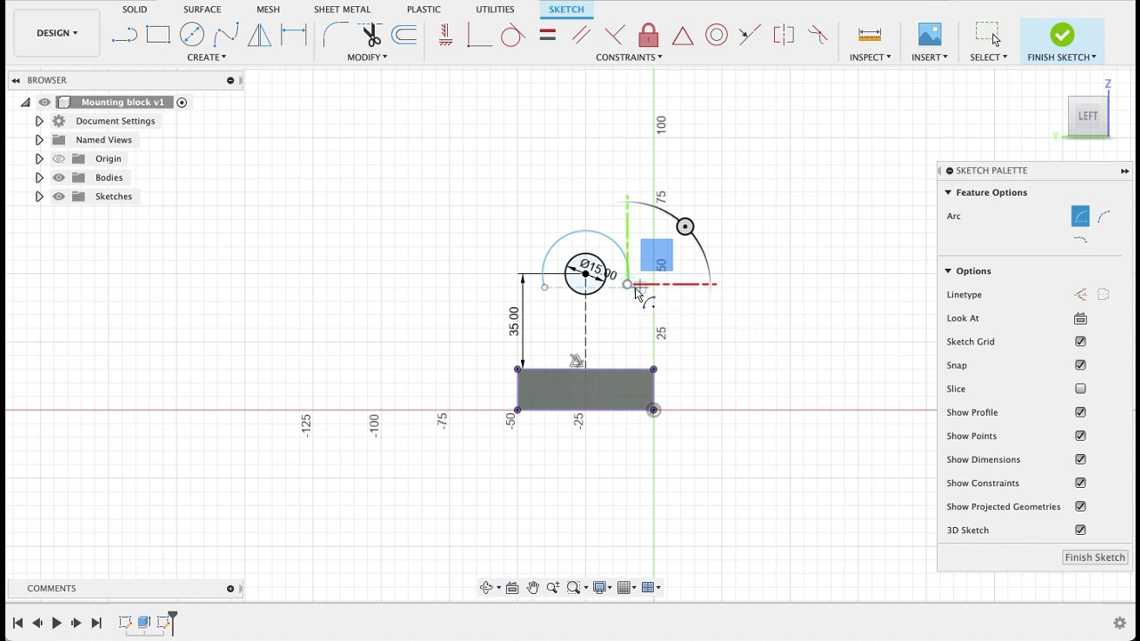
{"action": "key", "text": "Escape"}
{"action": "key", "text": "d"}
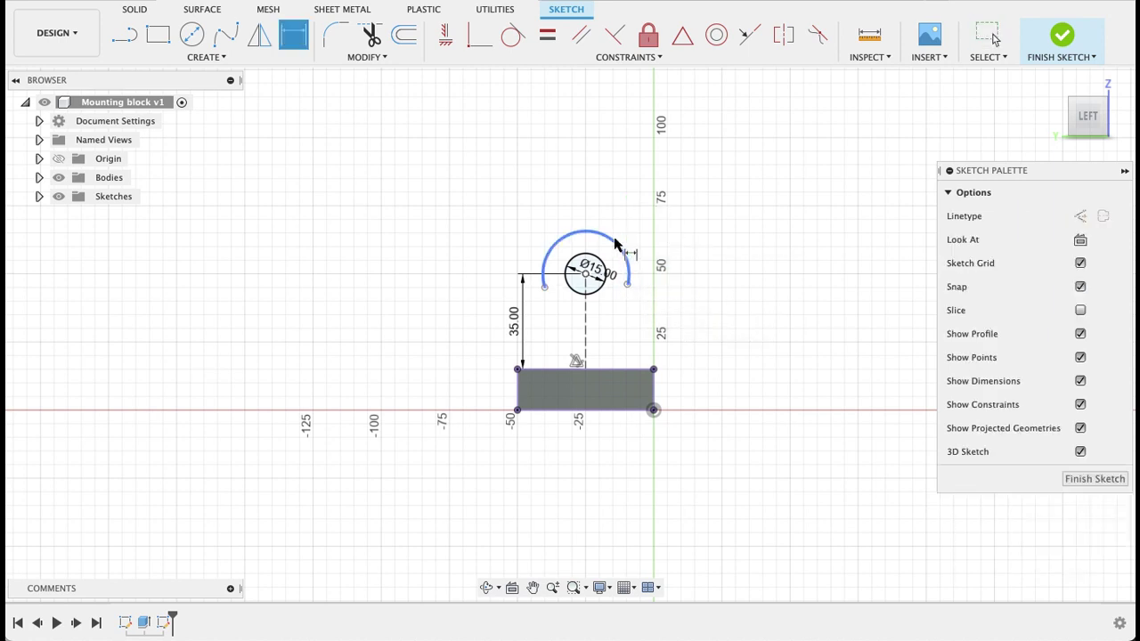
{"action": "left_click", "coordinate": [614, 243]}
{"action": "left_click", "coordinate": [625, 206]}
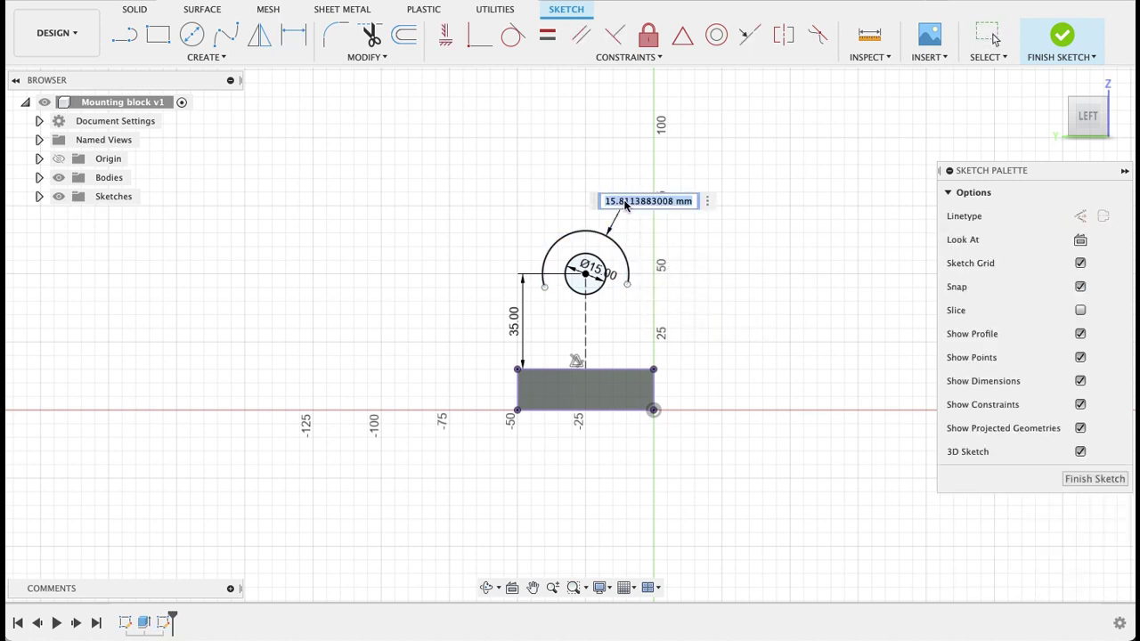
{"action": "type", "text": "15"}
{"action": "key", "text": "Return"}
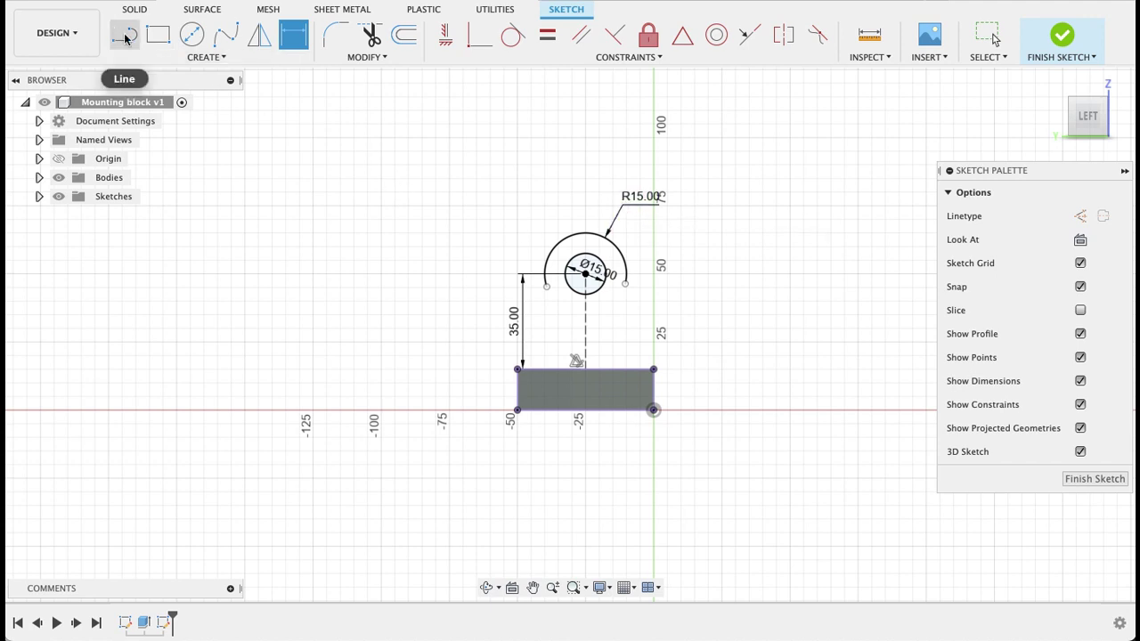
{"action": "key", "text": "Escape"}
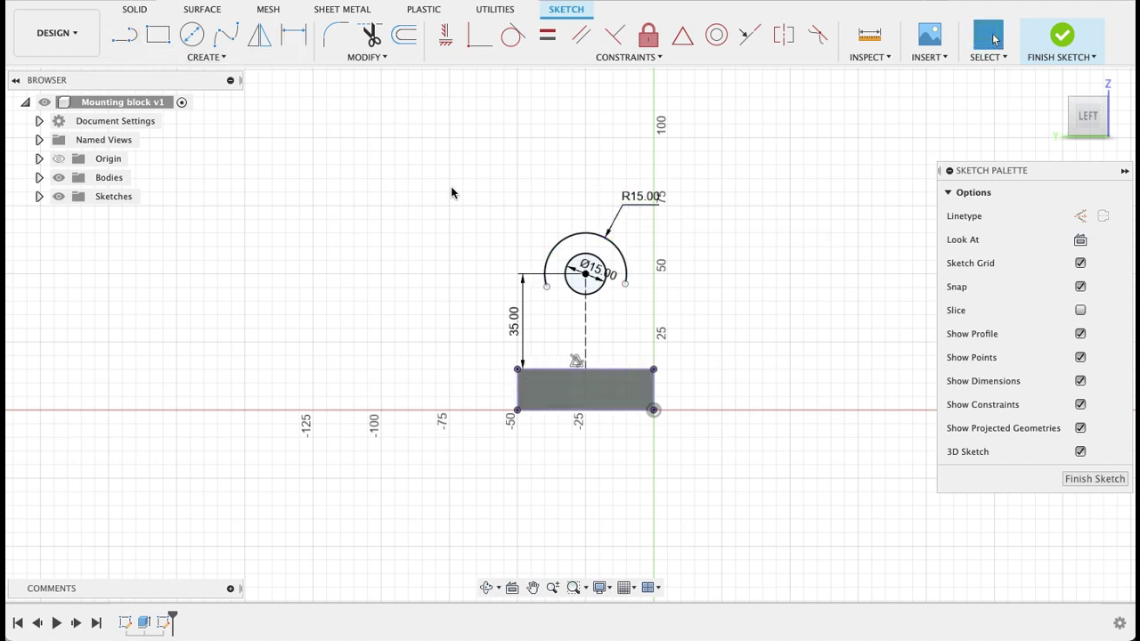
Step: Draw lines from the base's top-right and top-left corners up past the arc
{"action": "left_click", "coordinate": [124, 34]}
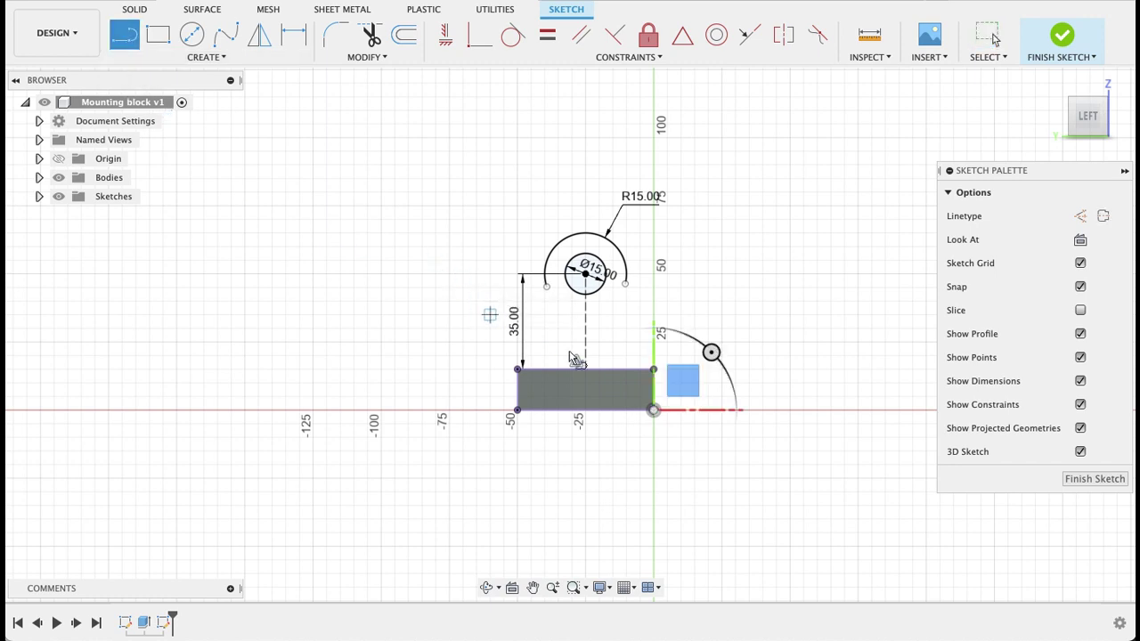
{"action": "scroll", "coordinate": [654, 372], "scroll_direction": "up", "scroll_amount": 10}
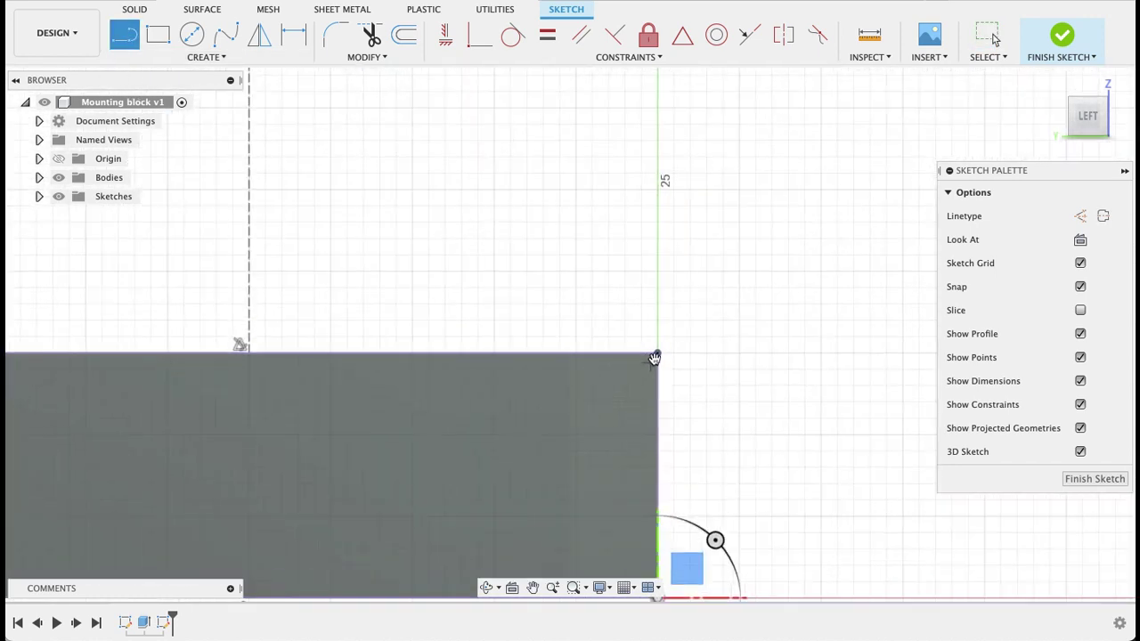
{"action": "left_click", "coordinate": [656, 356]}
{"action": "scroll", "coordinate": [593, 262], "scroll_direction": "down", "scroll_amount": 8}
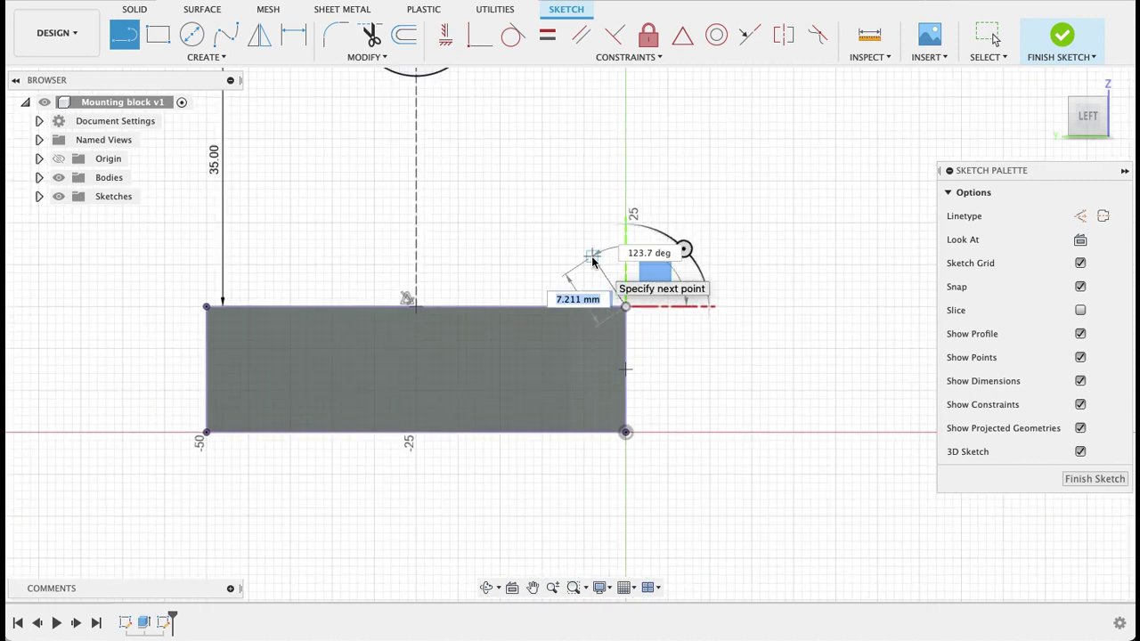
{"action": "middle_click_drag", "start_coordinate": [560, 207], "coordinate": [569, 276]}
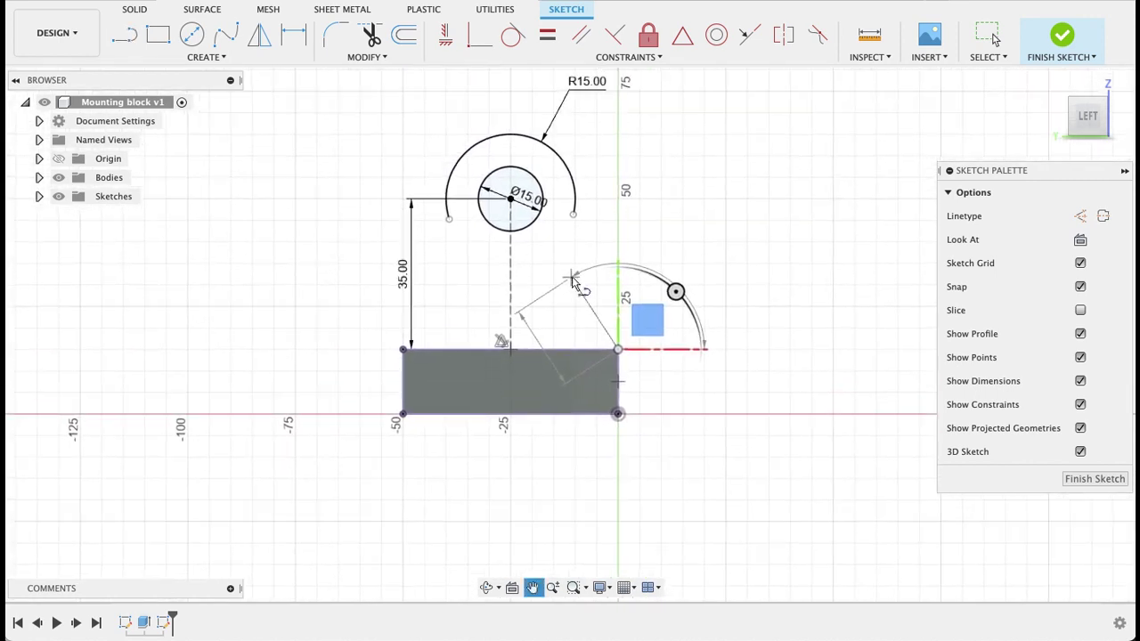
{"action": "left_click", "coordinate": [562, 104]}
{"action": "key", "text": "Escape"}
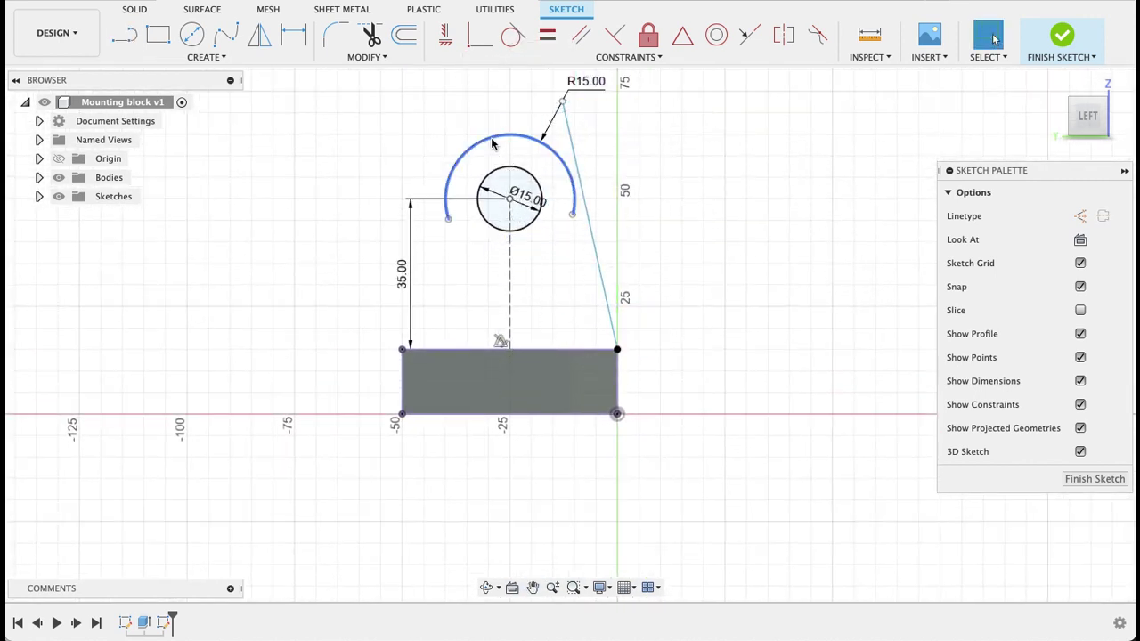
{"action": "left_click", "coordinate": [403, 350]}
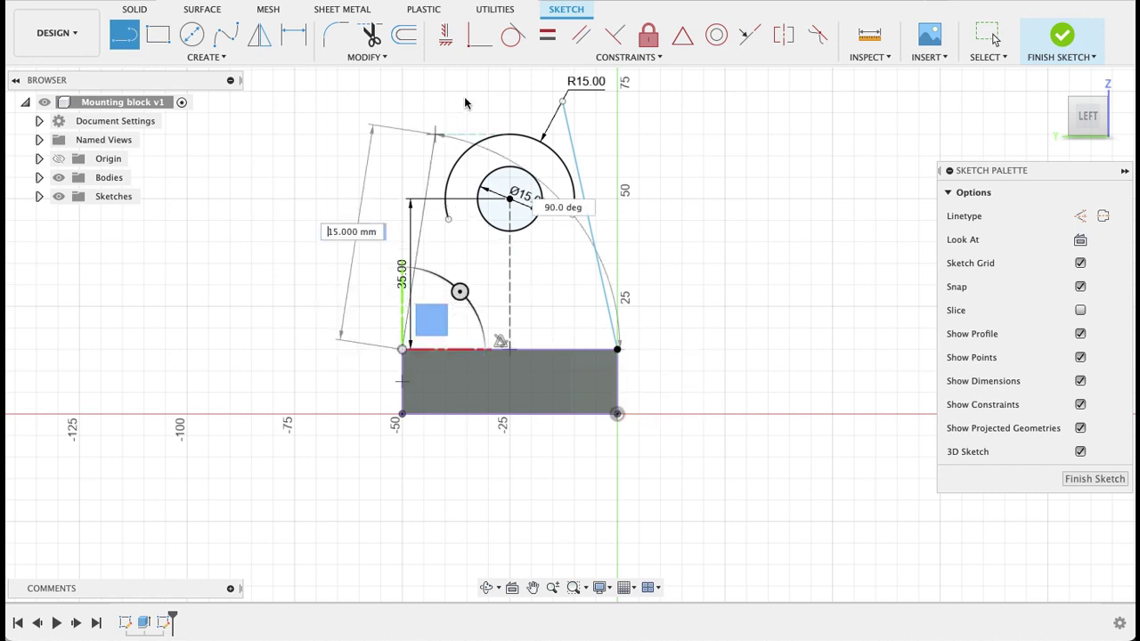
{"action": "left_click", "coordinate": [465, 91]}
{"action": "key", "text": "Escape"}
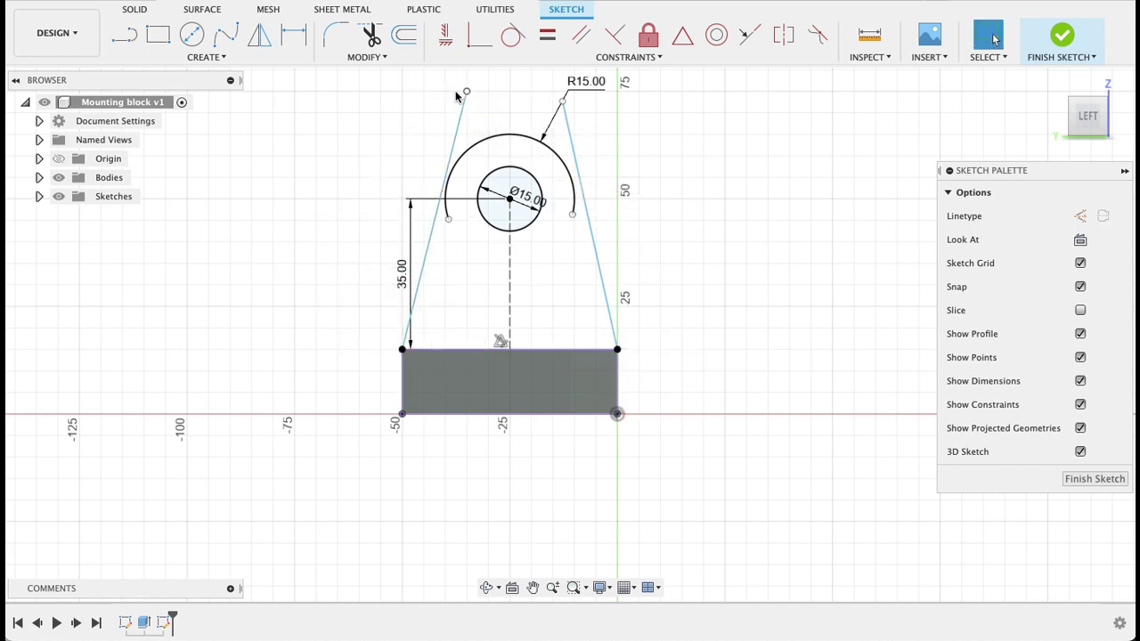
Step: Make both slanted lines tangent to the R15 arc
{"action": "left_click", "coordinate": [513, 34]}
{"action": "left_click", "coordinate": [457, 142]}
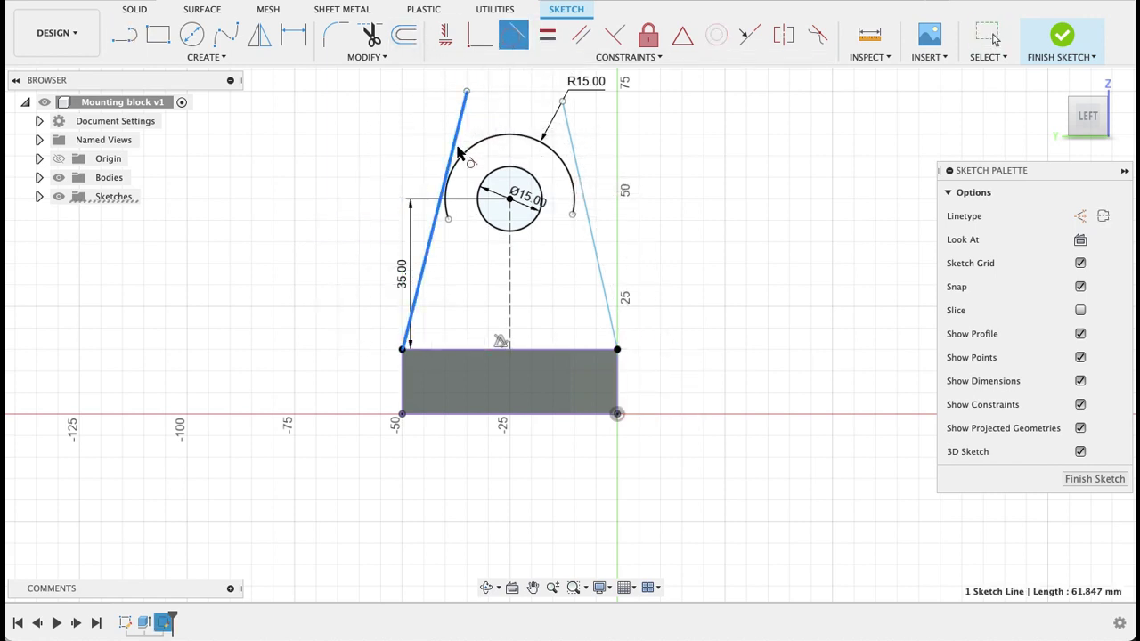
{"action": "left_click", "coordinate": [469, 150]}
{"action": "left_click", "coordinate": [566, 141]}
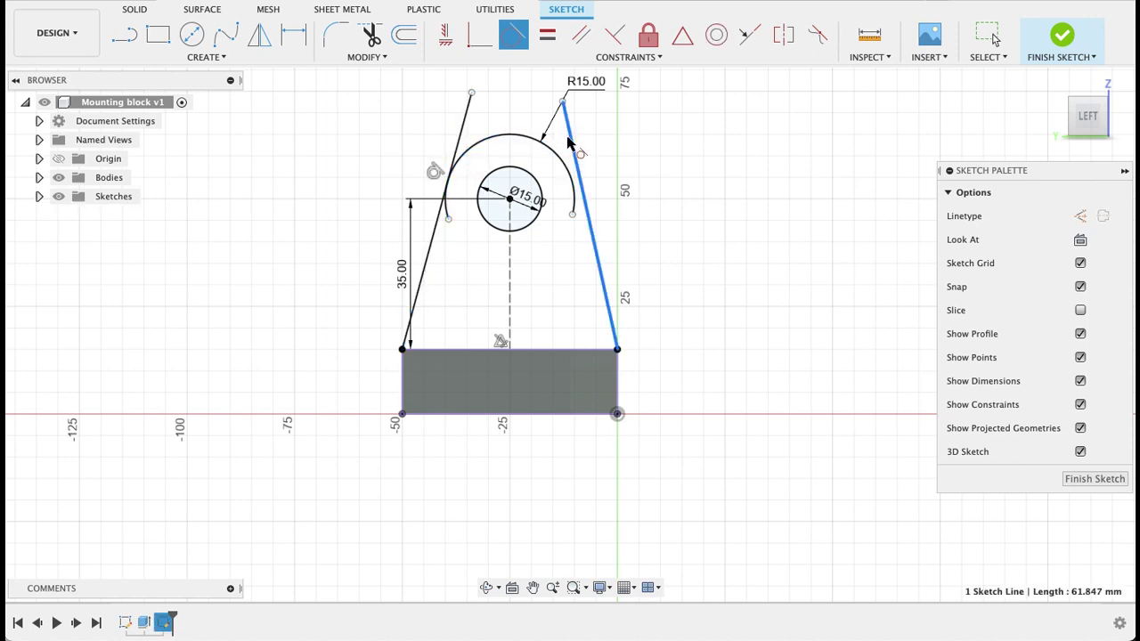
{"action": "left_click", "coordinate": [561, 165]}
Step: Trim the line overhangs above the arc and the leftover arc stubs
{"action": "key", "text": "t"}
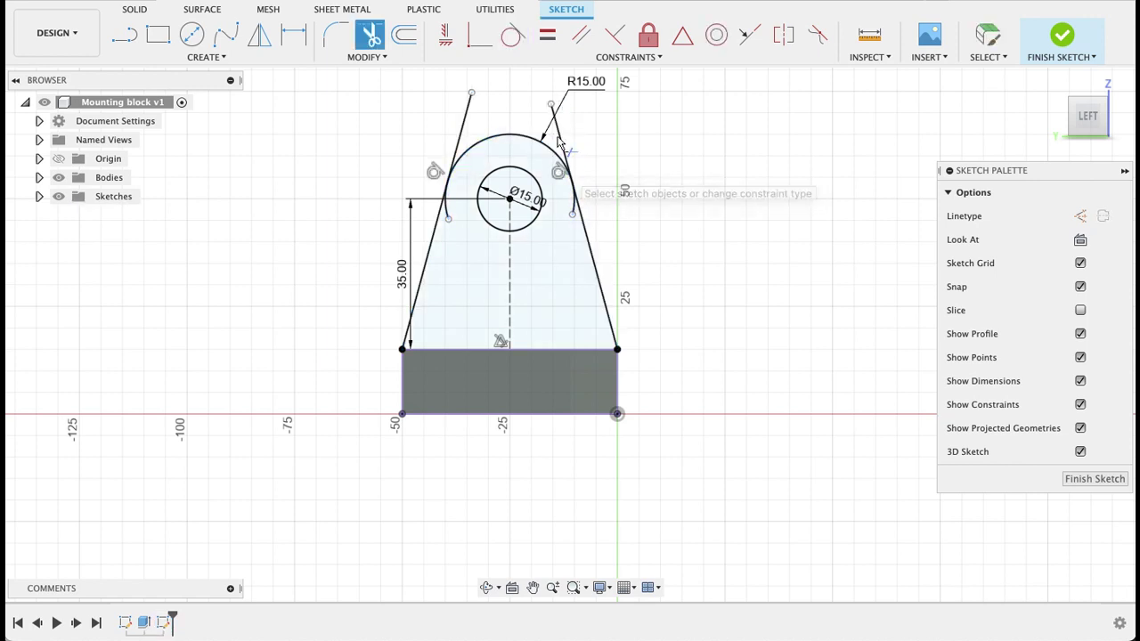
{"action": "left_click", "coordinate": [558, 133]}
{"action": "left_click", "coordinate": [462, 129]}
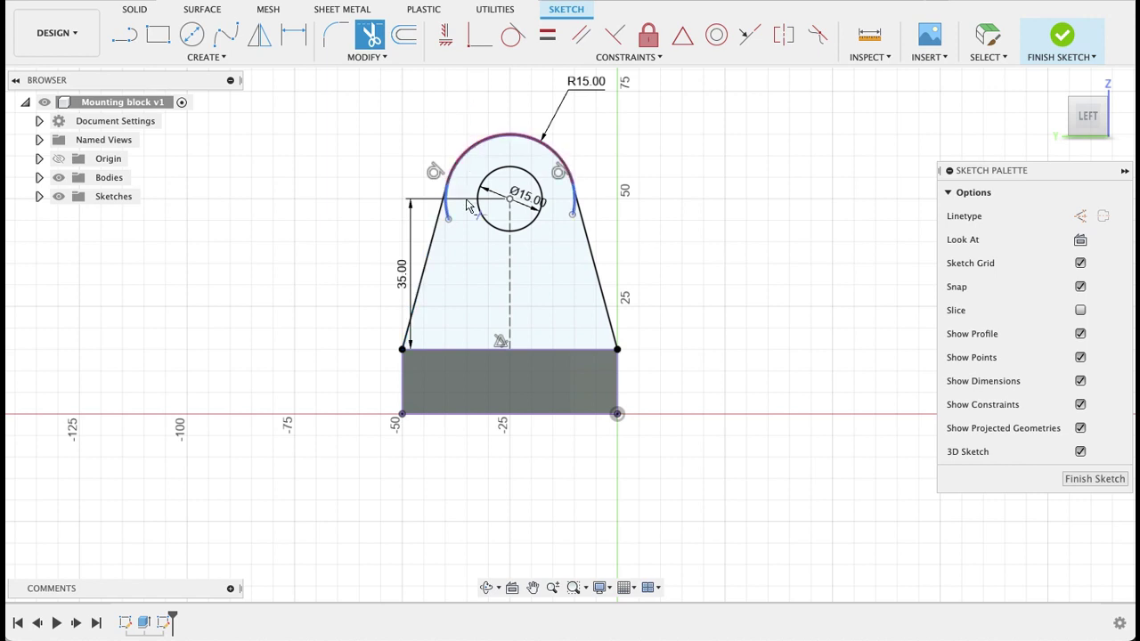
{"action": "left_click", "coordinate": [448, 216]}
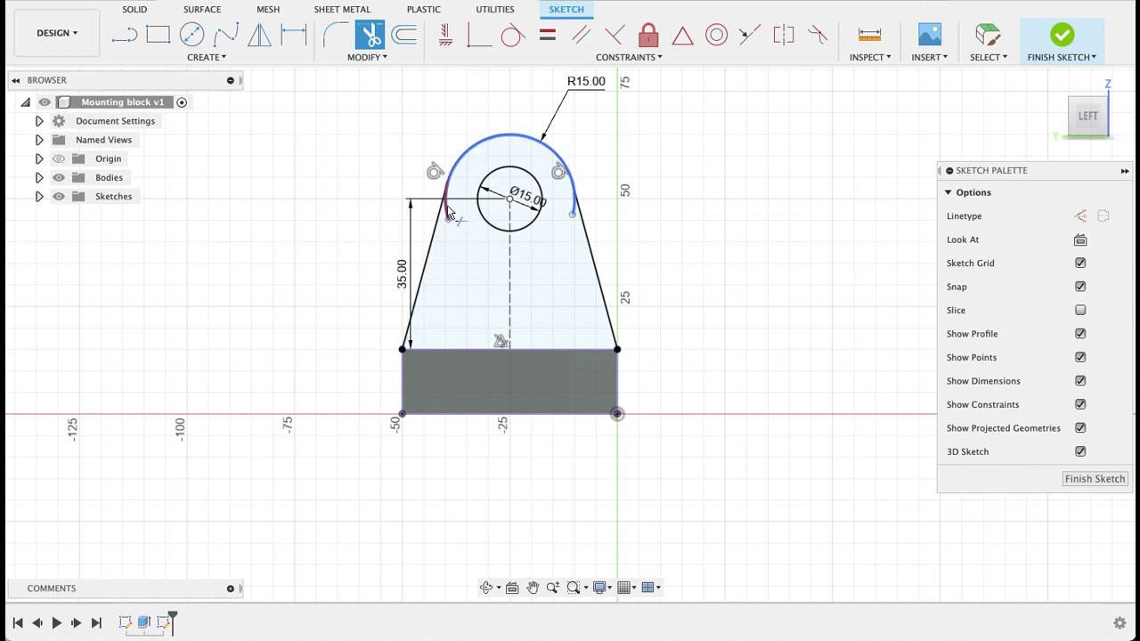
{"action": "left_click", "coordinate": [572, 219]}
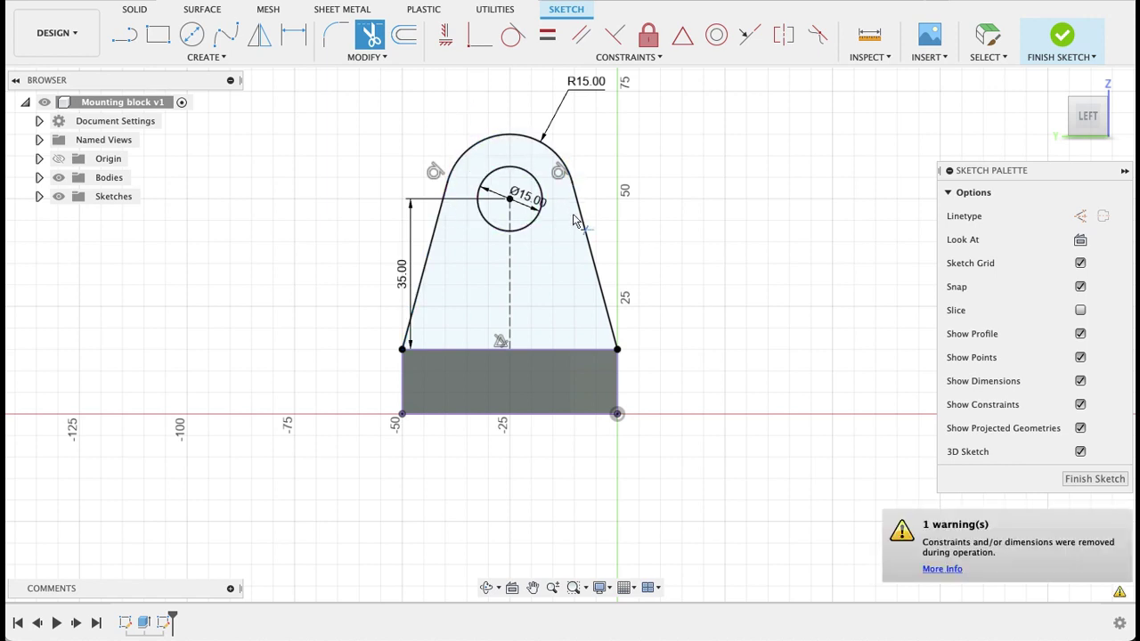
Step: Finish the sketch and extrude the lug profile -12 mm, joined to the base
{"action": "left_click", "coordinate": [1086, 479]}
{"action": "scroll", "coordinate": [896, 306], "scroll_direction": "down", "scroll_amount": 3}
{"action": "middle_click_drag", "start_coordinate": [896, 305], "coordinate": [543, 196], "text": "shift"}
{"action": "left_click", "coordinate": [158, 37]}
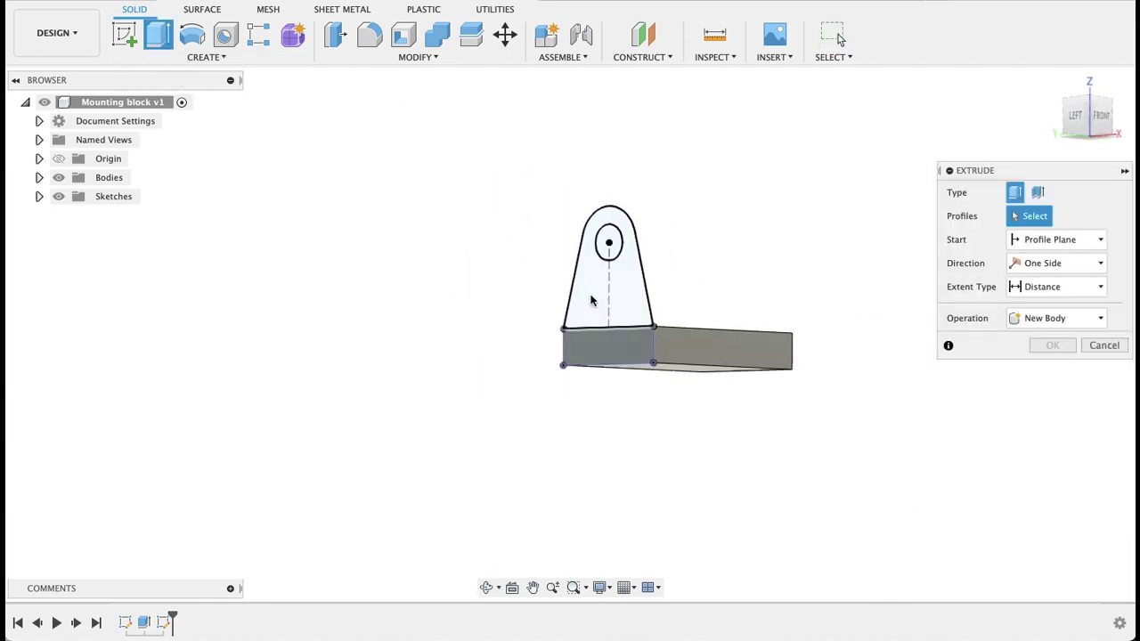
{"action": "left_click", "coordinate": [614, 276]}
{"action": "middle_click_drag", "start_coordinate": [780, 437], "coordinate": [718, 446], "text": "shift"}
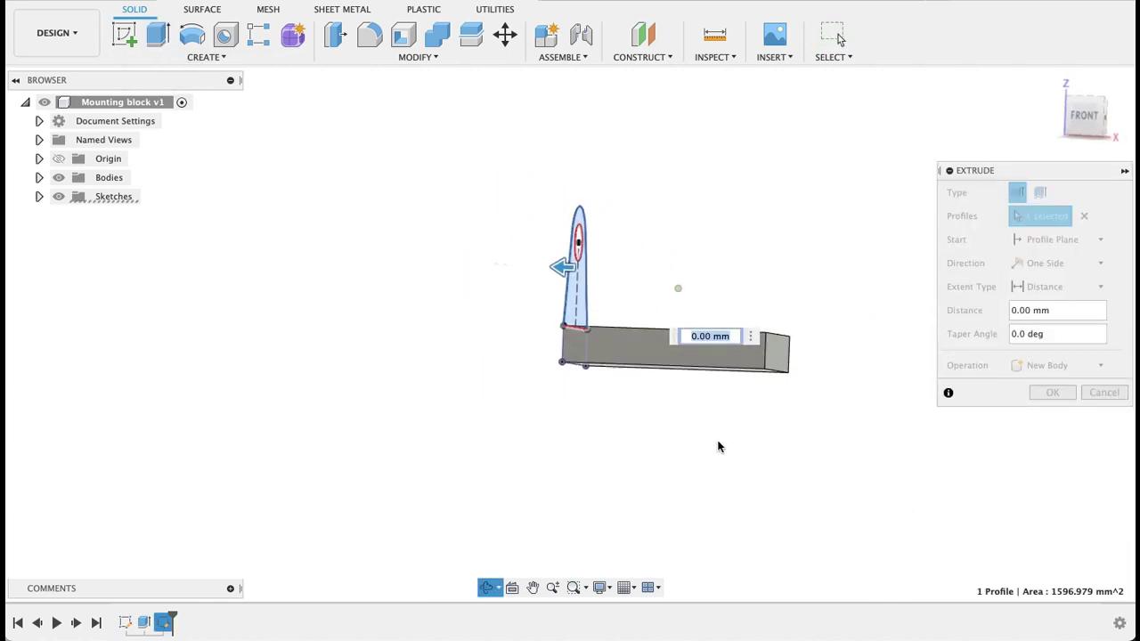
{"action": "left_click_drag", "start_coordinate": [575, 269], "coordinate": [597, 272]}
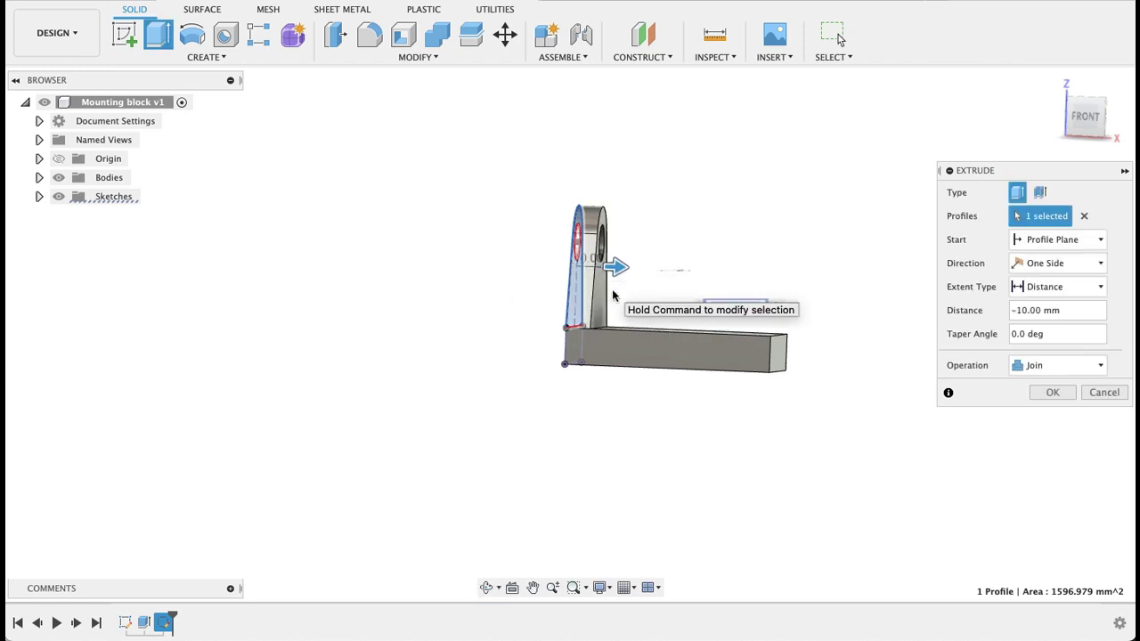
{"action": "type", "text": "-12"}
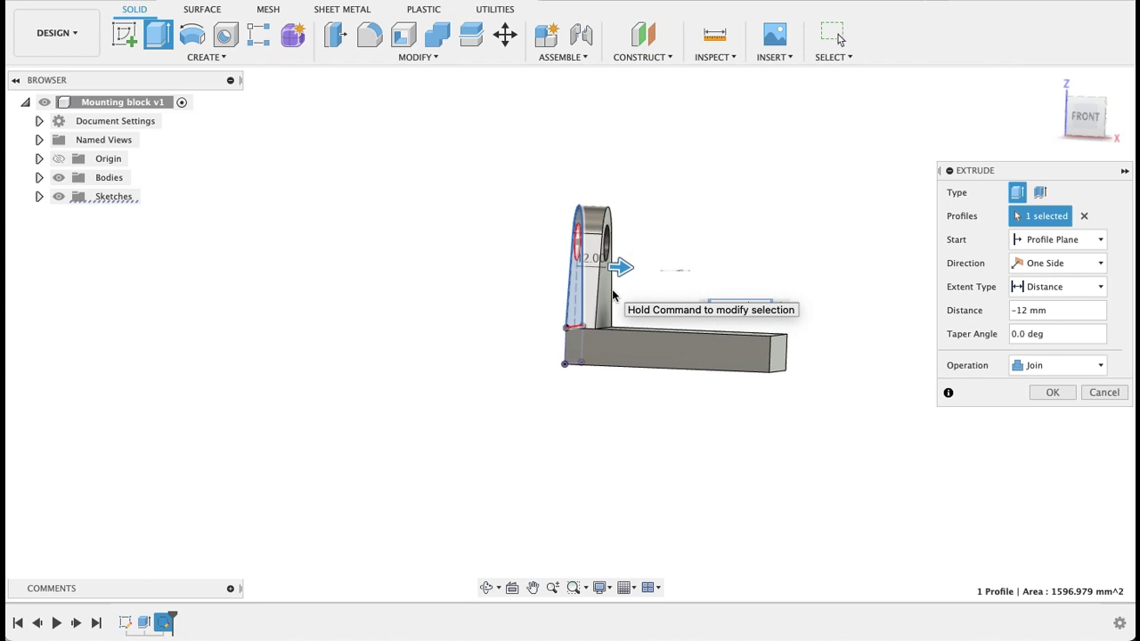
{"action": "left_click", "coordinate": [1049, 392]}
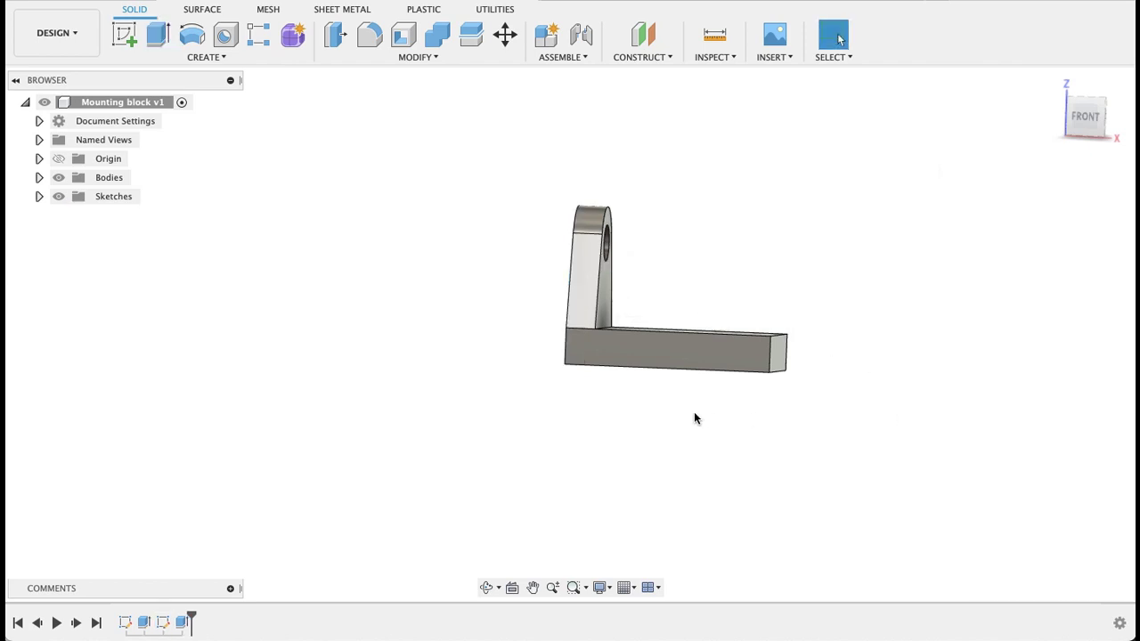
{"action": "middle_click_drag", "start_coordinate": [718, 410], "coordinate": [993, 464], "text": "shift"}
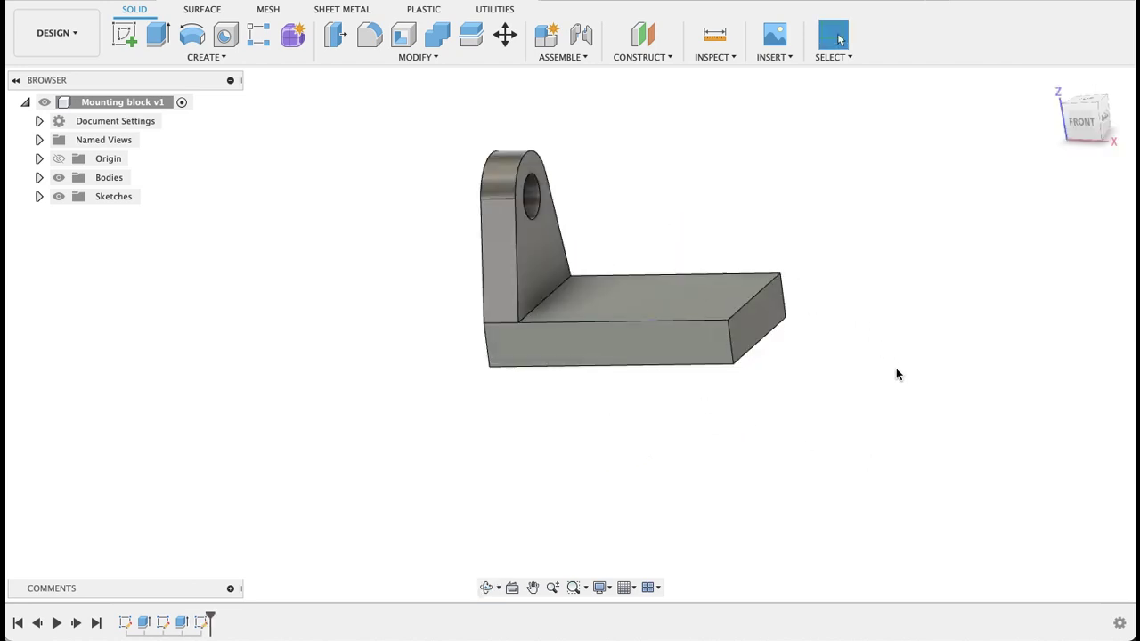
{"action": "middle_click_drag", "start_coordinate": [981, 370], "coordinate": [878, 374], "text": "shift"}
Step: On a new sketch on the base's far end face, project the first lug's outline and hole
{"action": "left_click", "coordinate": [125, 34]}
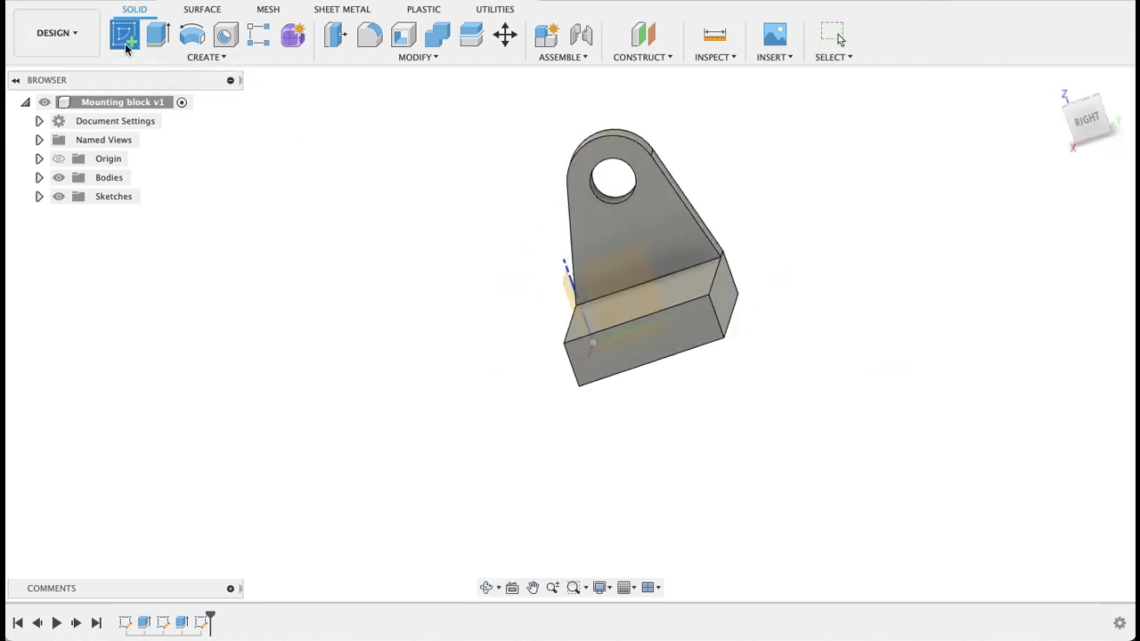
{"action": "left_click", "coordinate": [696, 327]}
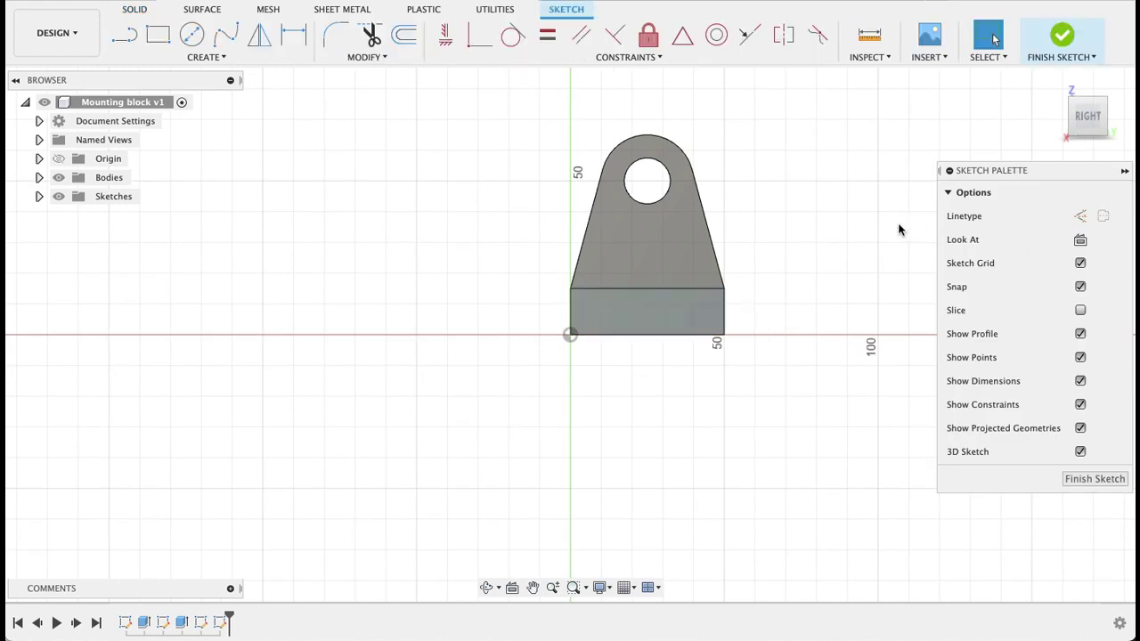
{"action": "key", "text": "p"}
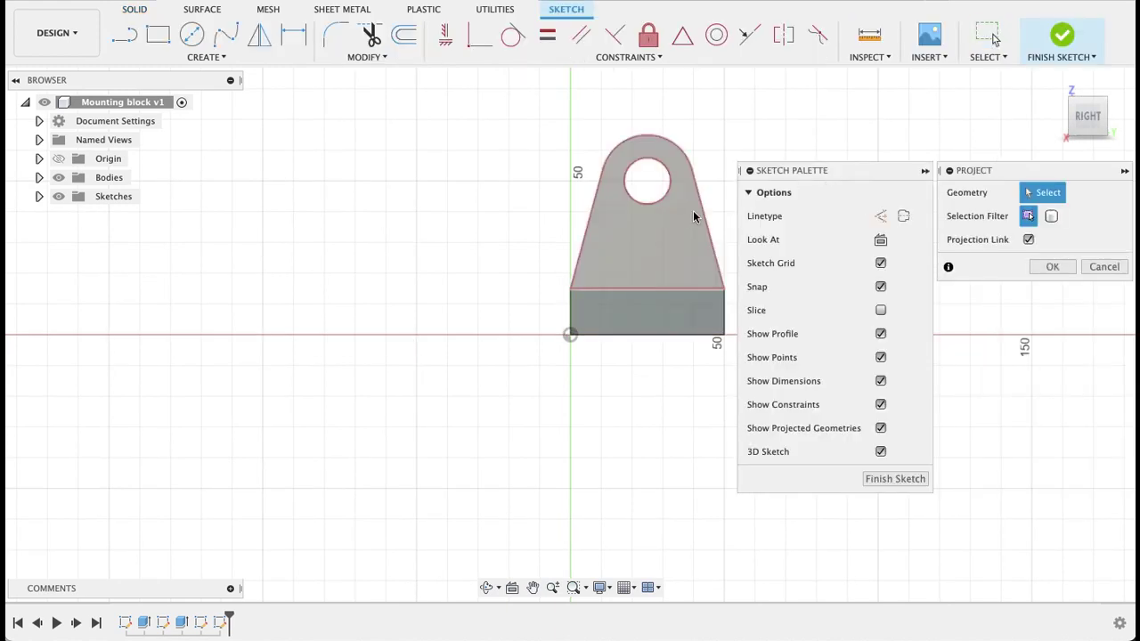
{"action": "left_click", "coordinate": [705, 219]}
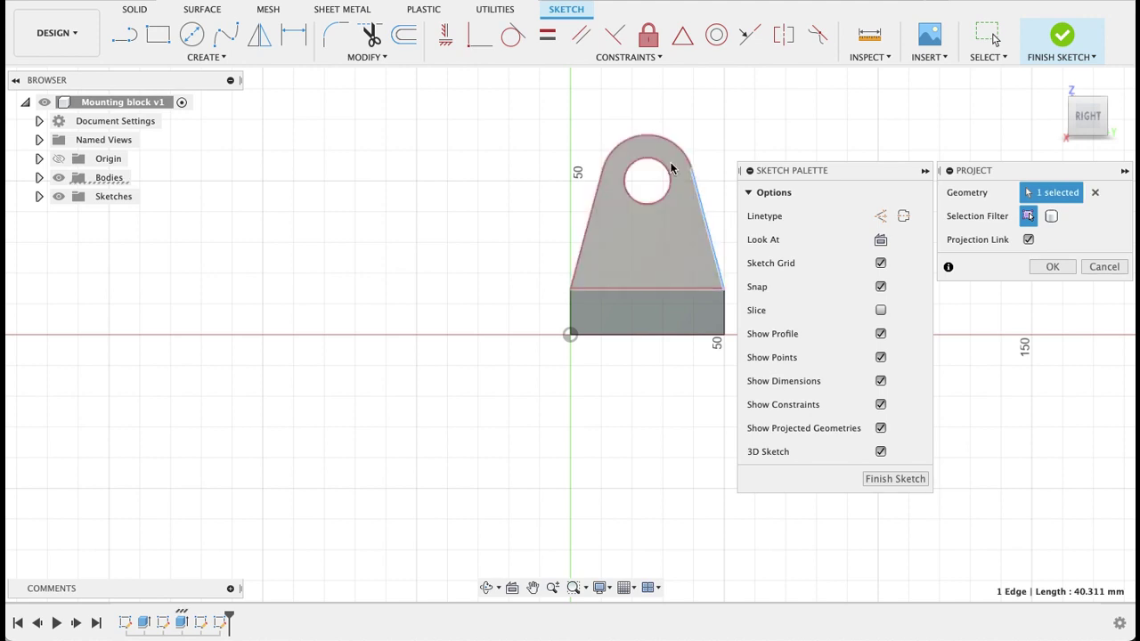
{"action": "left_click", "coordinate": [677, 160]}
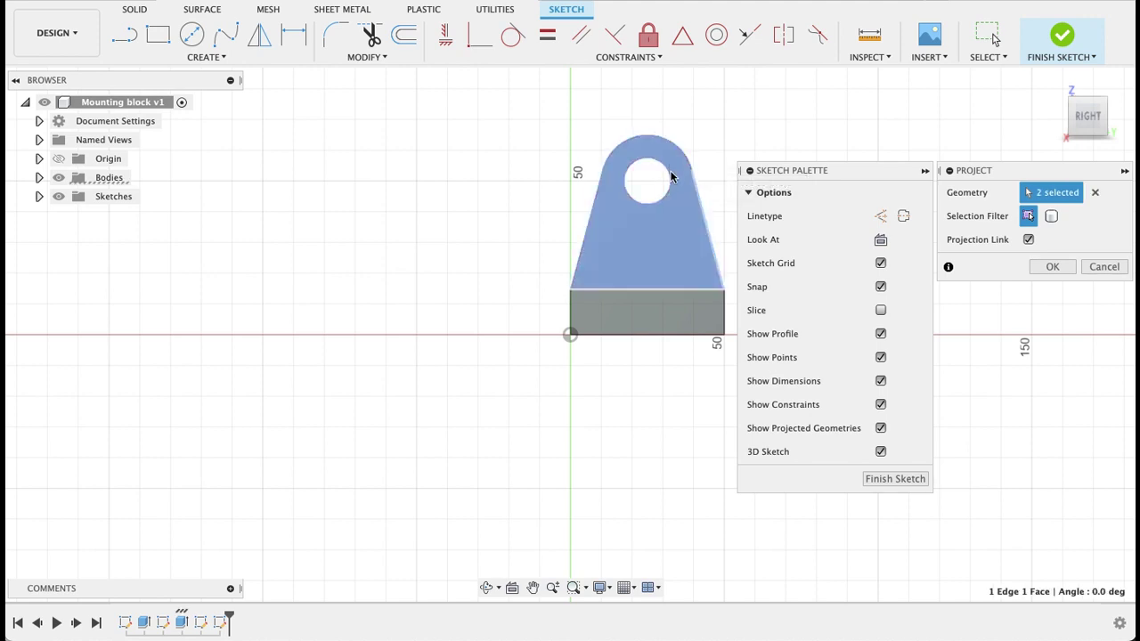
{"action": "left_click", "coordinate": [1047, 267]}
{"action": "mouse_move", "coordinate": [798, 342]}
{"action": "middle_mouse_down", "text": "shift"}
{"action": "mouse_move", "coordinate": [804, 306]}
{"action": "mouse_move", "coordinate": [758, 324]}
{"action": "middle_mouse_up", "text": "shift"}
{"action": "left_click", "coordinate": [1094, 479]}
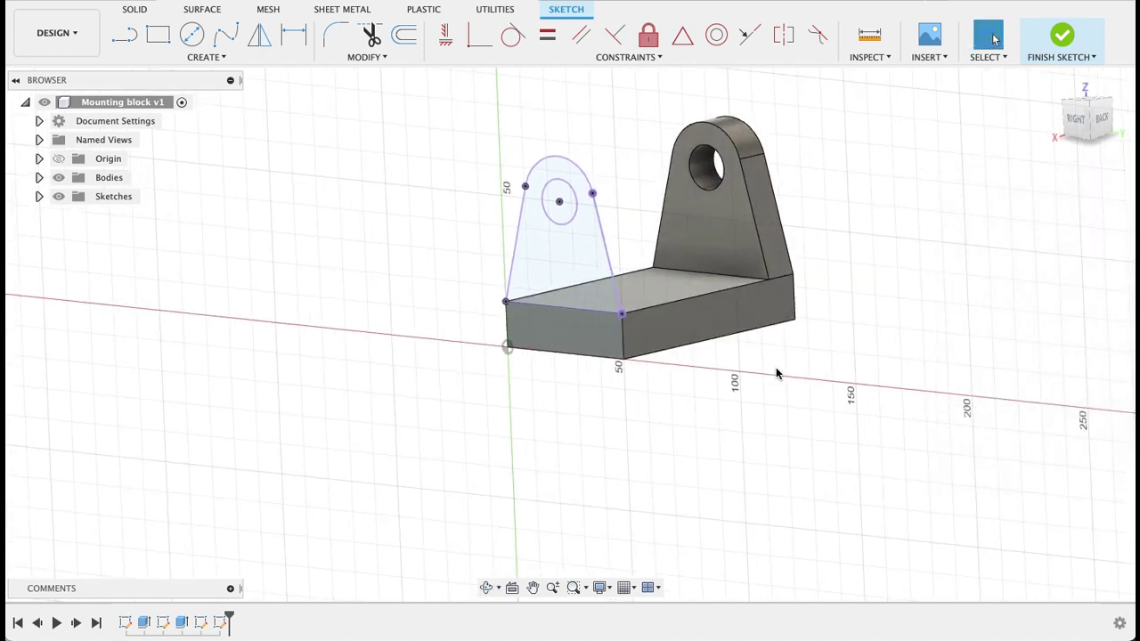
Step: Extrude the projected lug profile 12 mm into the part as a Join to form the second lug
{"action": "left_click", "coordinate": [167, 40]}
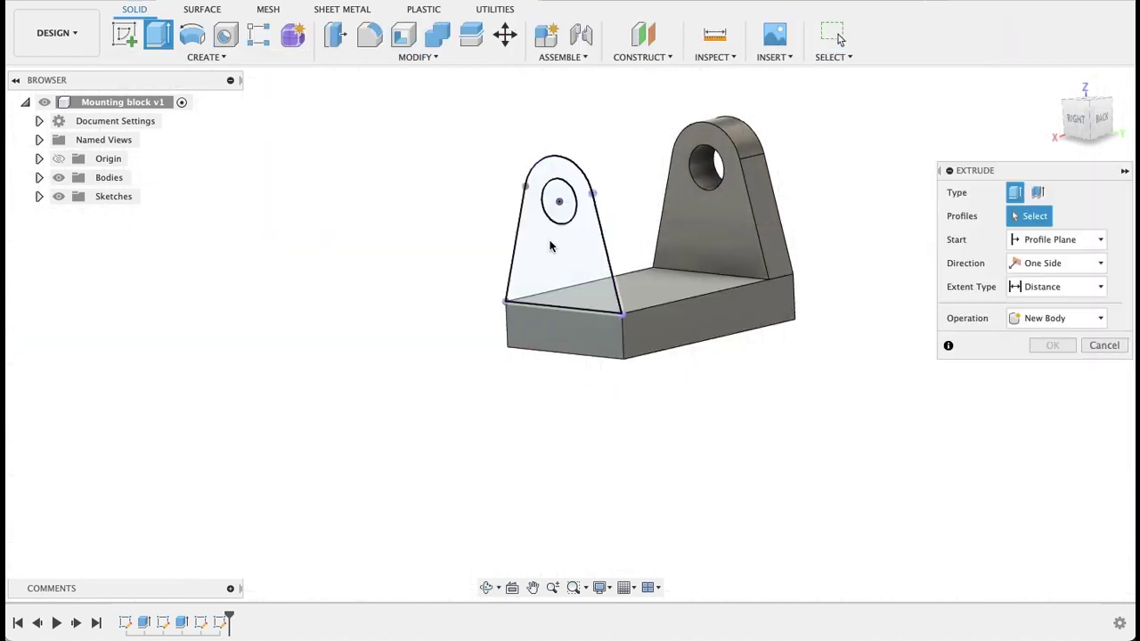
{"action": "left_click", "coordinate": [588, 273]}
{"action": "left_click_drag", "start_coordinate": [551, 238], "coordinate": [570, 231]}
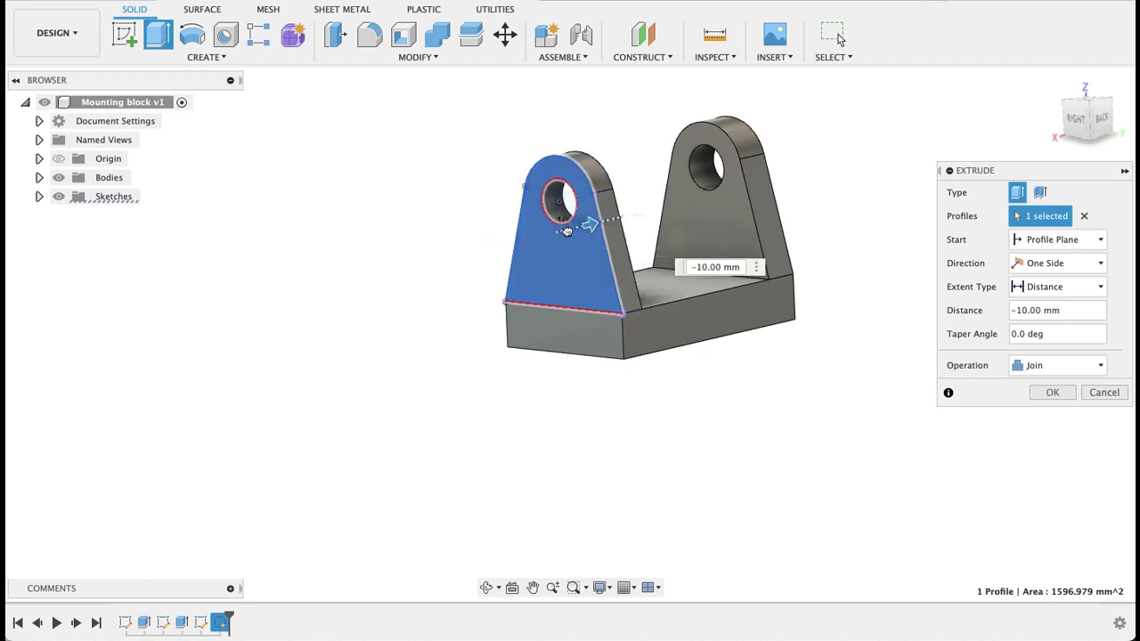
{"action": "type", "text": "0"}
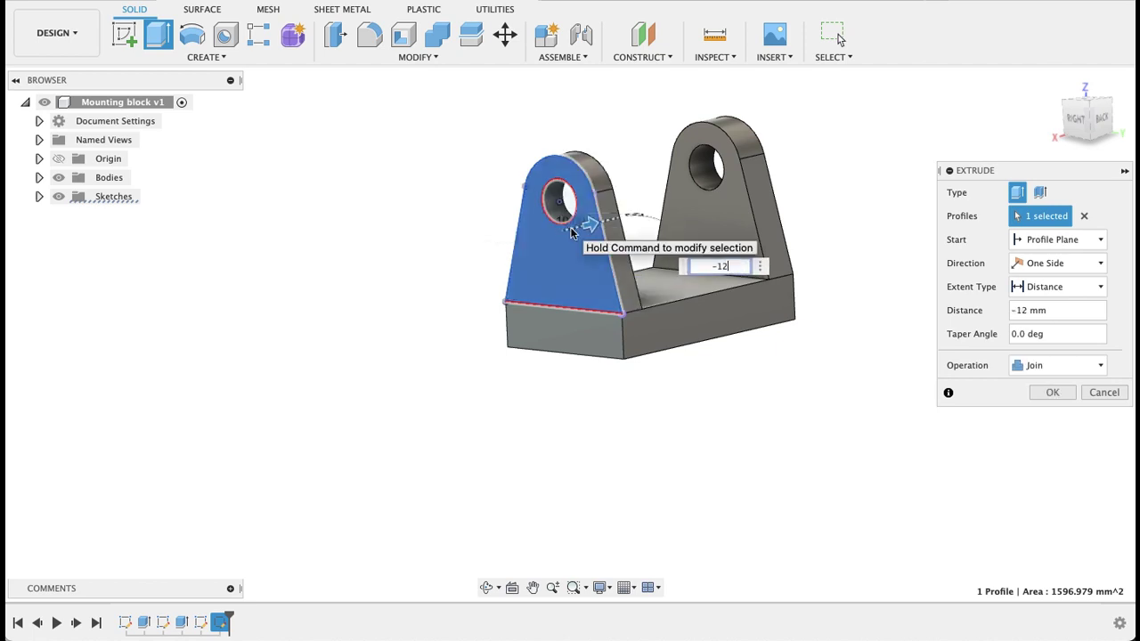
{"action": "key", "text": "Return"}
{"action": "middle_click_drag", "start_coordinate": [885, 219], "coordinate": [882, 313], "text": "shift"}
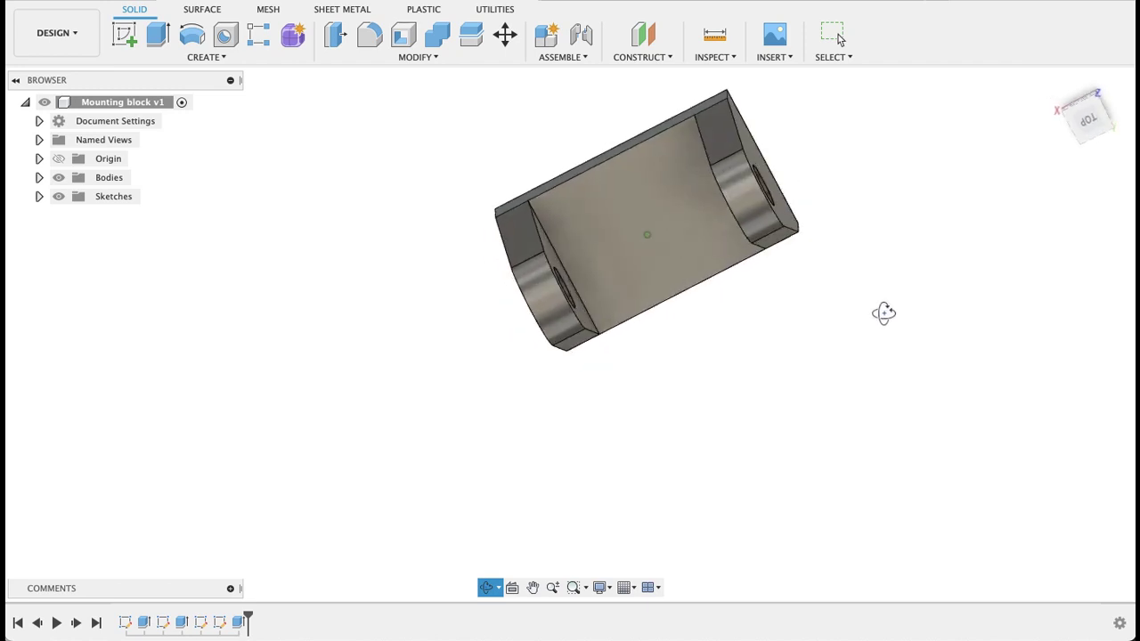
{"action": "left_click", "coordinate": [1117, 90]}
{"action": "middle_click_drag", "start_coordinate": [1114, 91], "coordinate": [687, 389], "text": "shift"}
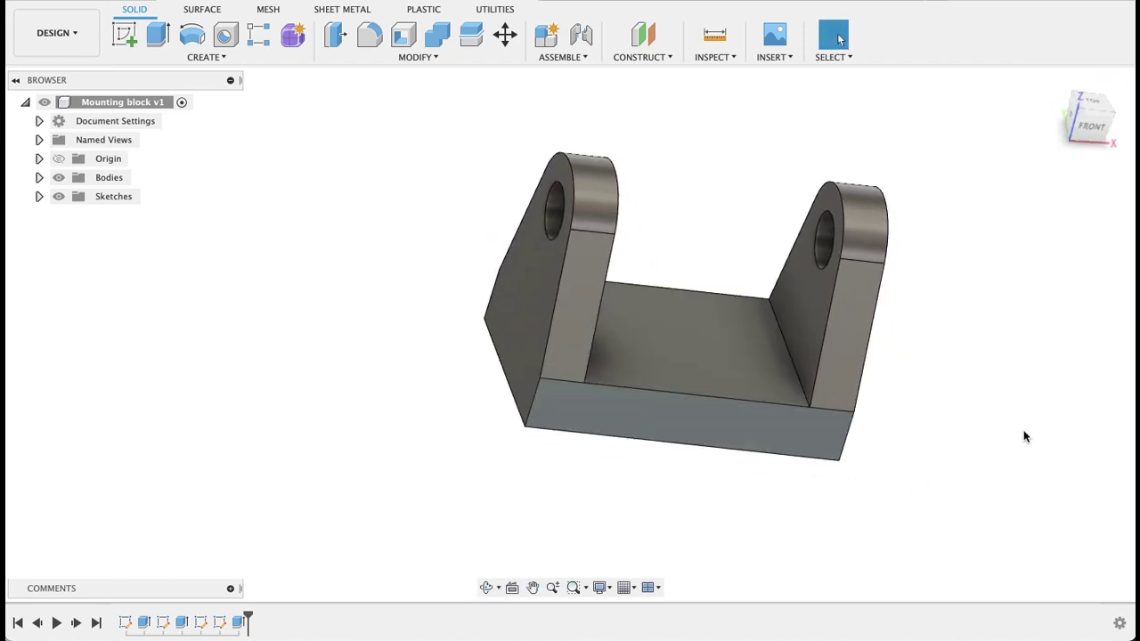
Step: On a new sketch on the base floor, draw two corner-to-corner construction diagonals
{"action": "left_click", "coordinate": [125, 36]}
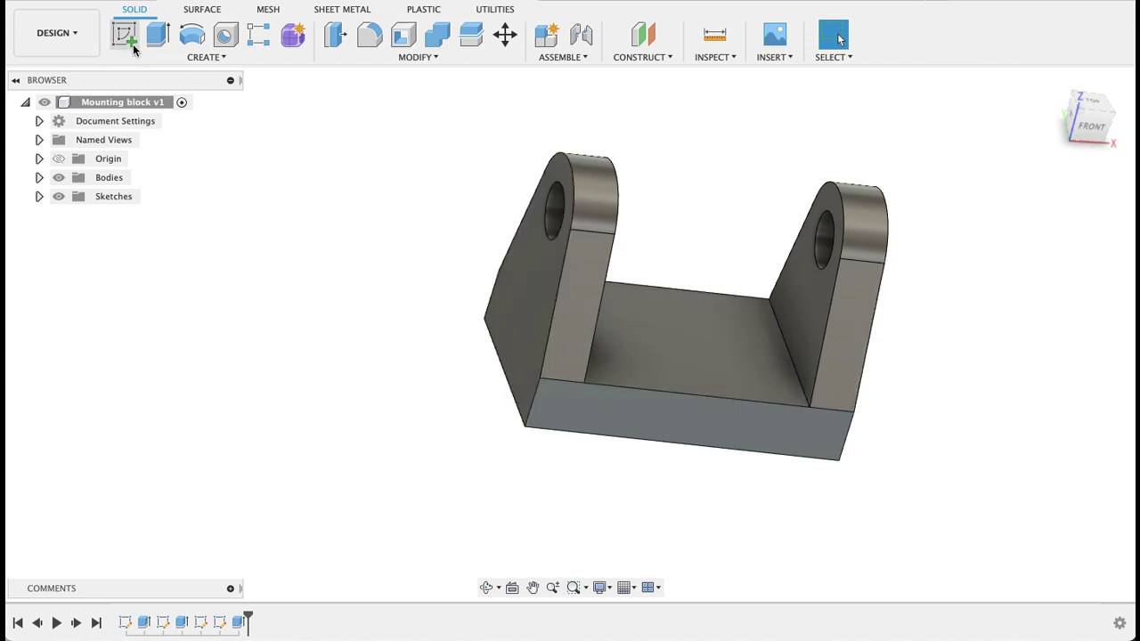
{"action": "left_click", "coordinate": [682, 329]}
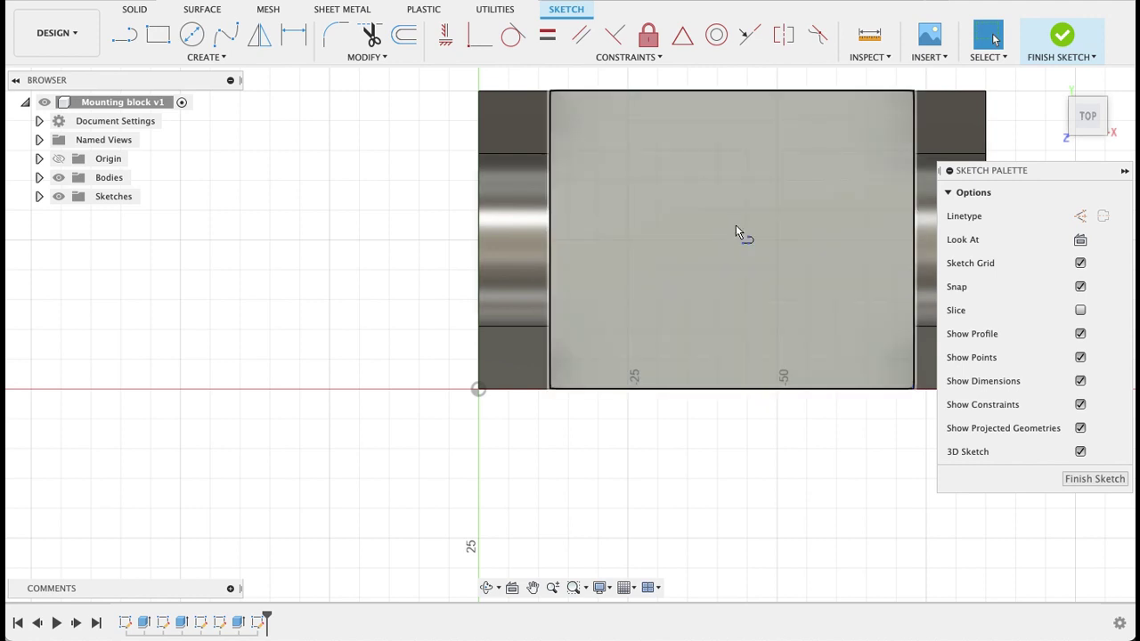
{"action": "key", "text": "l"}
{"action": "key", "text": "x"}
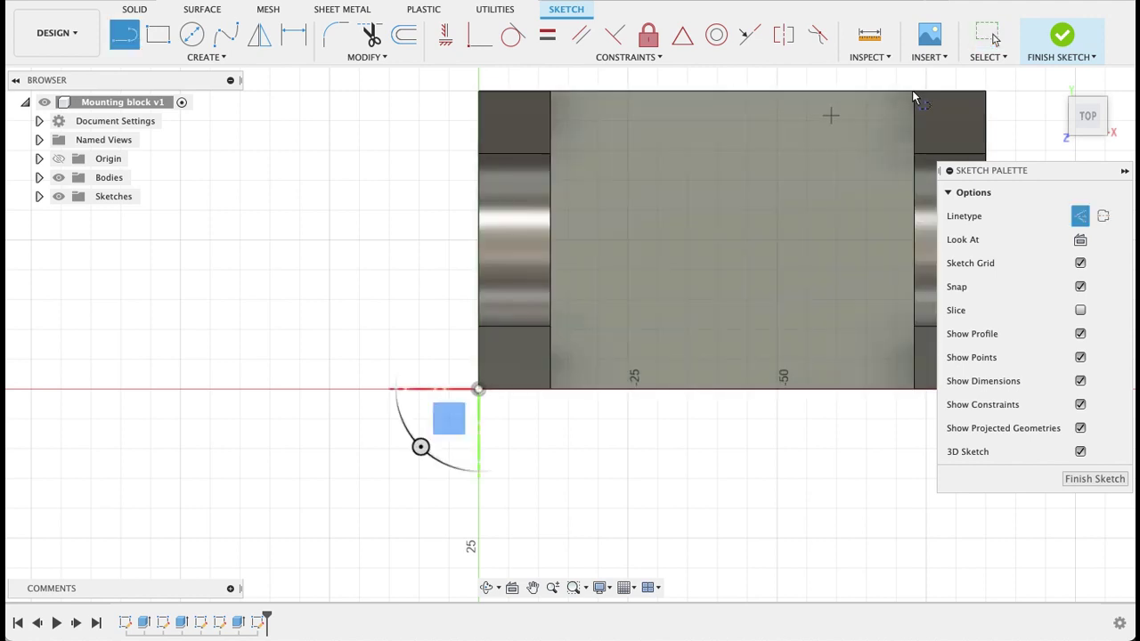
{"action": "left_click", "coordinate": [914, 90]}
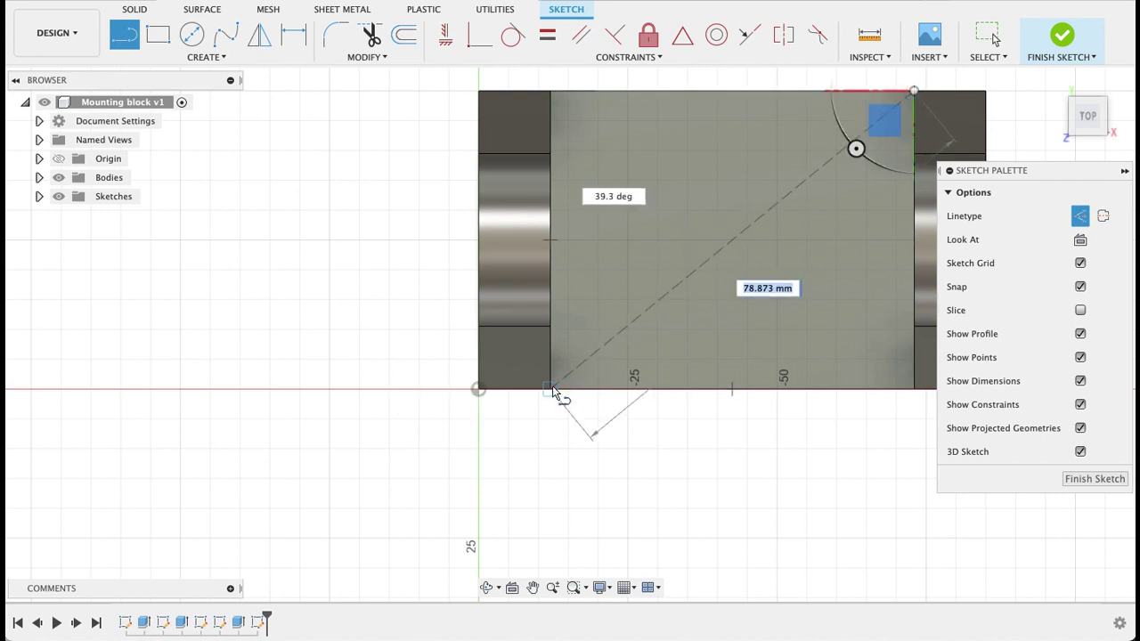
{"action": "left_click", "coordinate": [551, 388]}
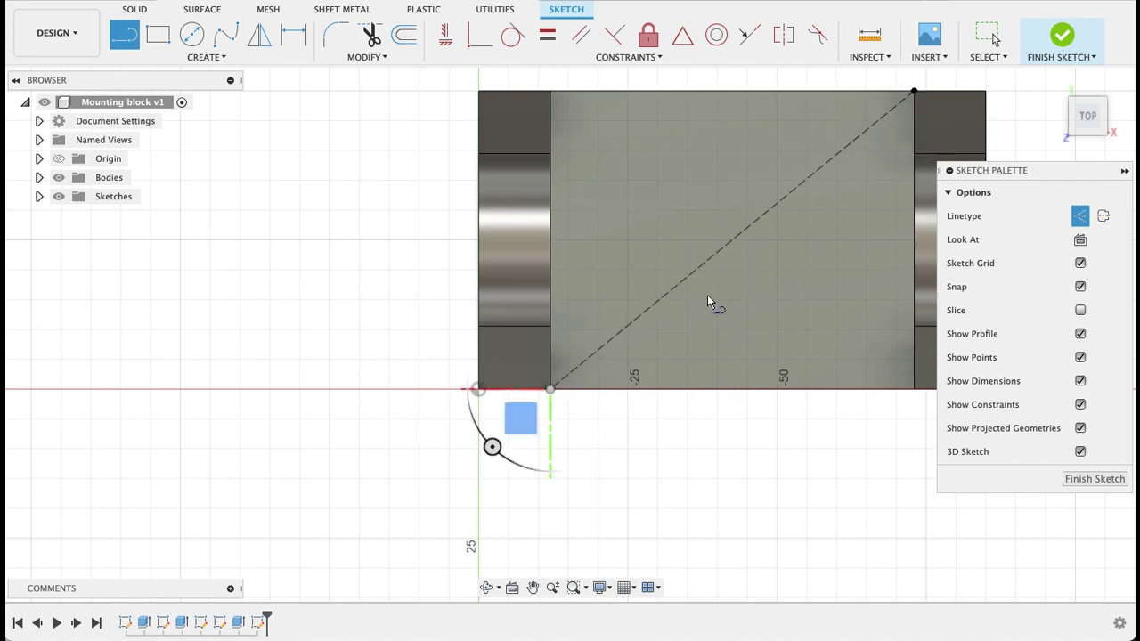
{"action": "left_click", "coordinate": [551, 91]}
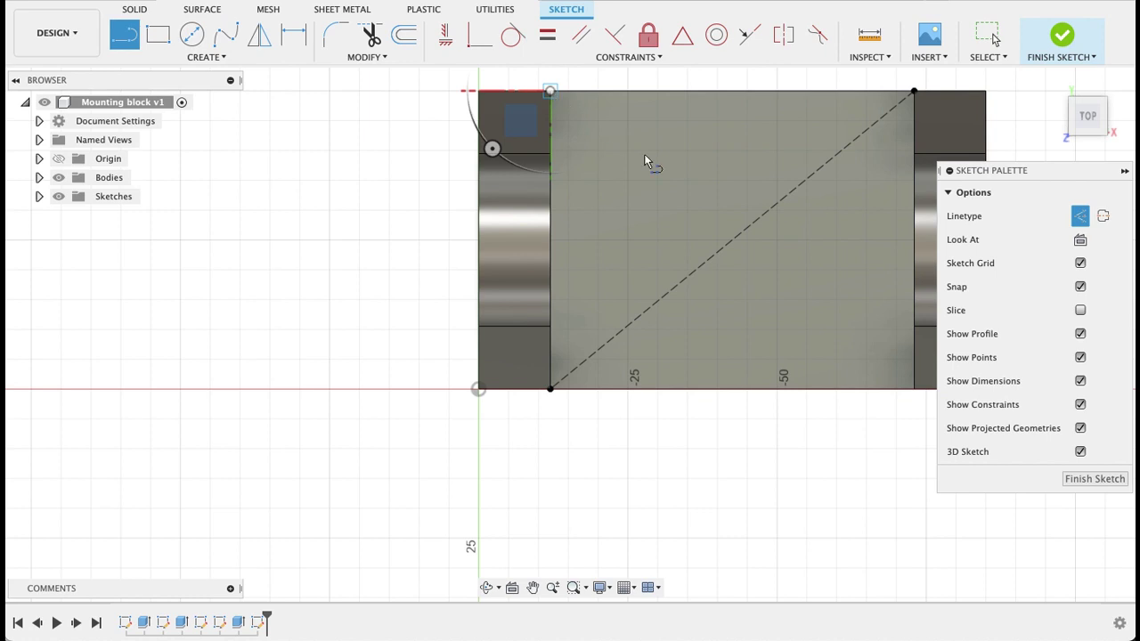
{"action": "left_click", "coordinate": [915, 389]}
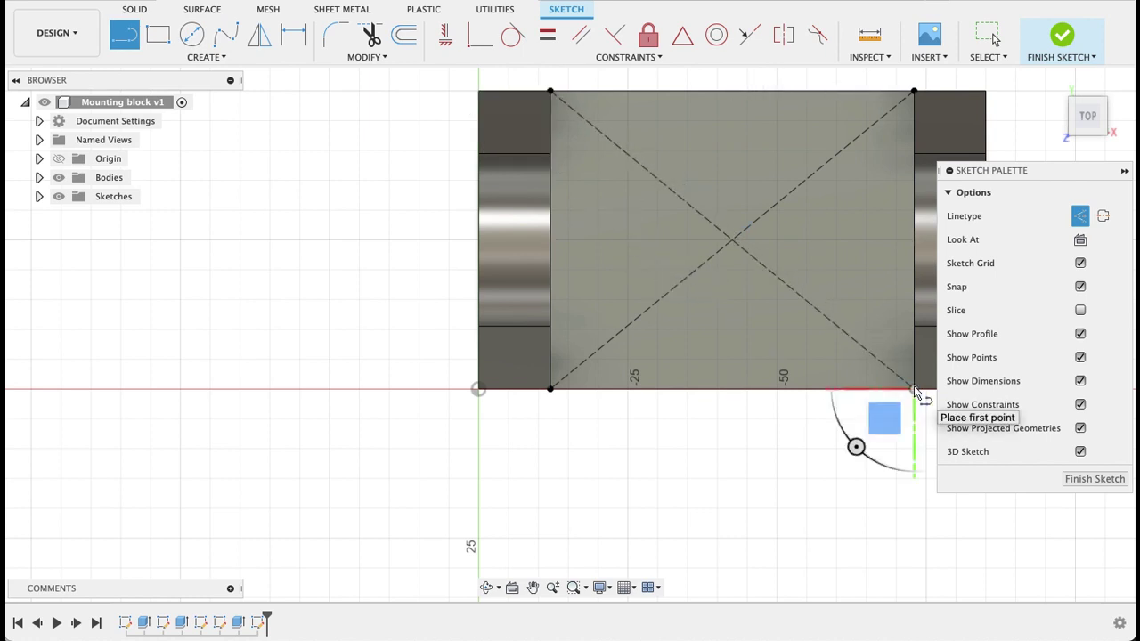
Step: Place a sketch point where the two diagonals cross and finish the sketch
{"action": "left_click", "coordinate": [200, 58]}
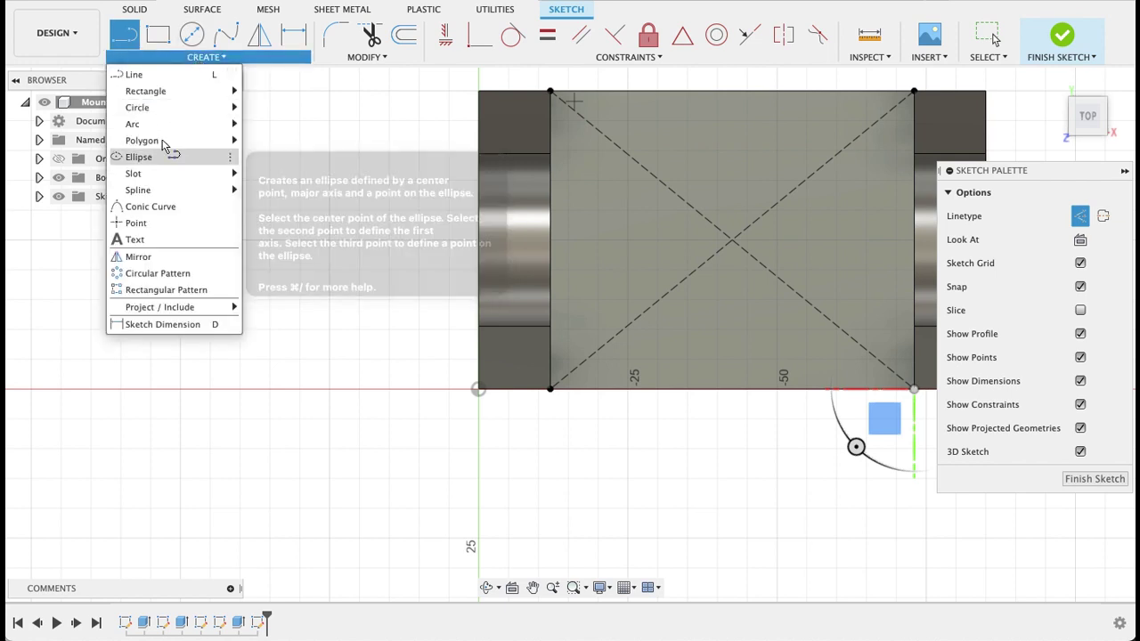
{"action": "left_click", "coordinate": [136, 223]}
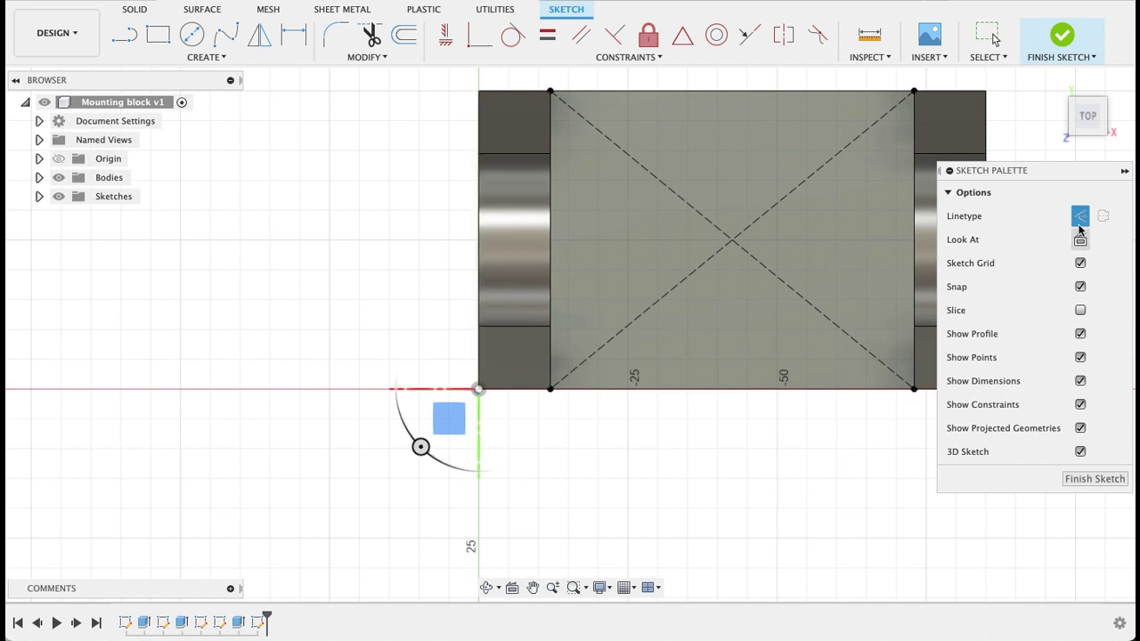
{"action": "left_click", "coordinate": [732, 241]}
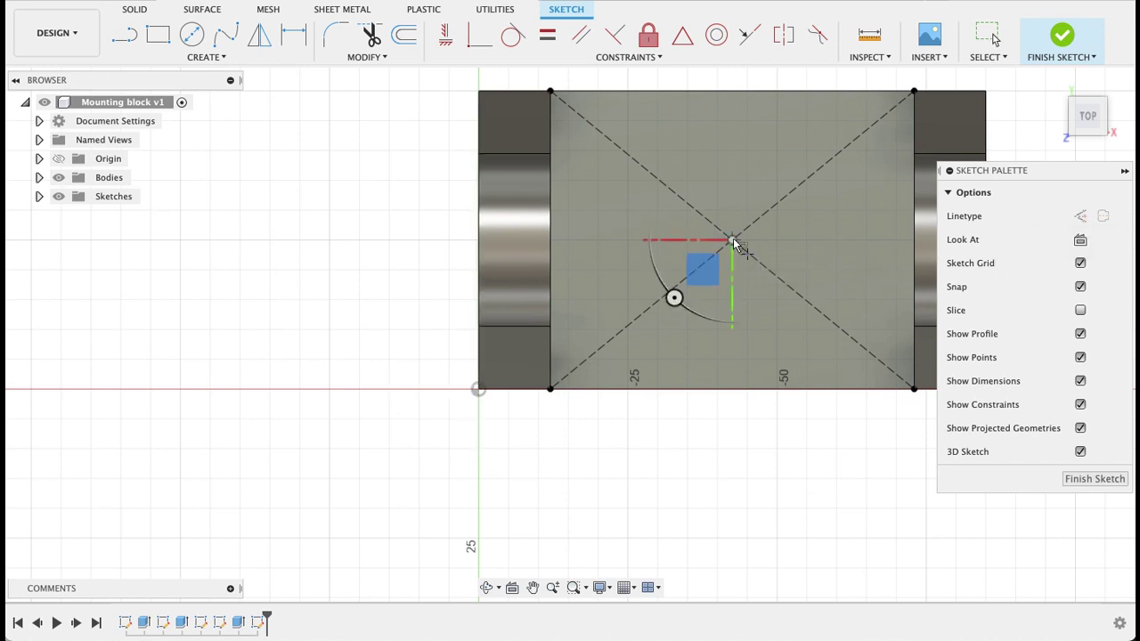
{"action": "left_click", "coordinate": [1110, 481]}
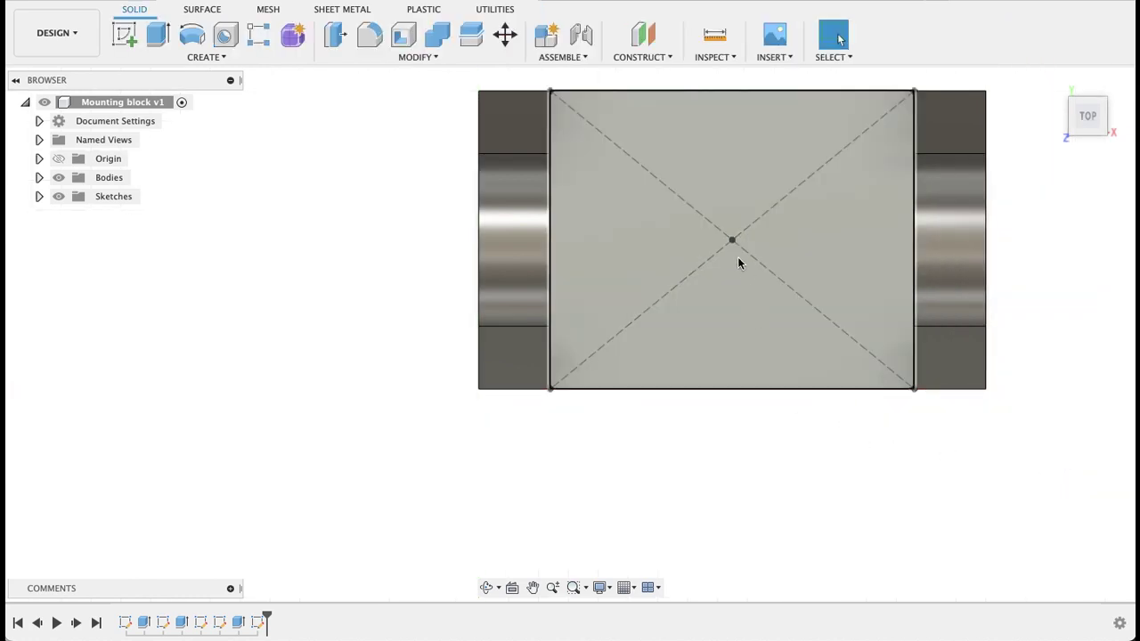
Step: Drill a Ø20 mm hole through the base at the centre point, then view the canvas reference drawing
{"action": "middle_click_drag", "start_coordinate": [877, 562], "coordinate": [876, 472], "text": "shift"}
{"action": "left_click", "coordinate": [225, 35]}
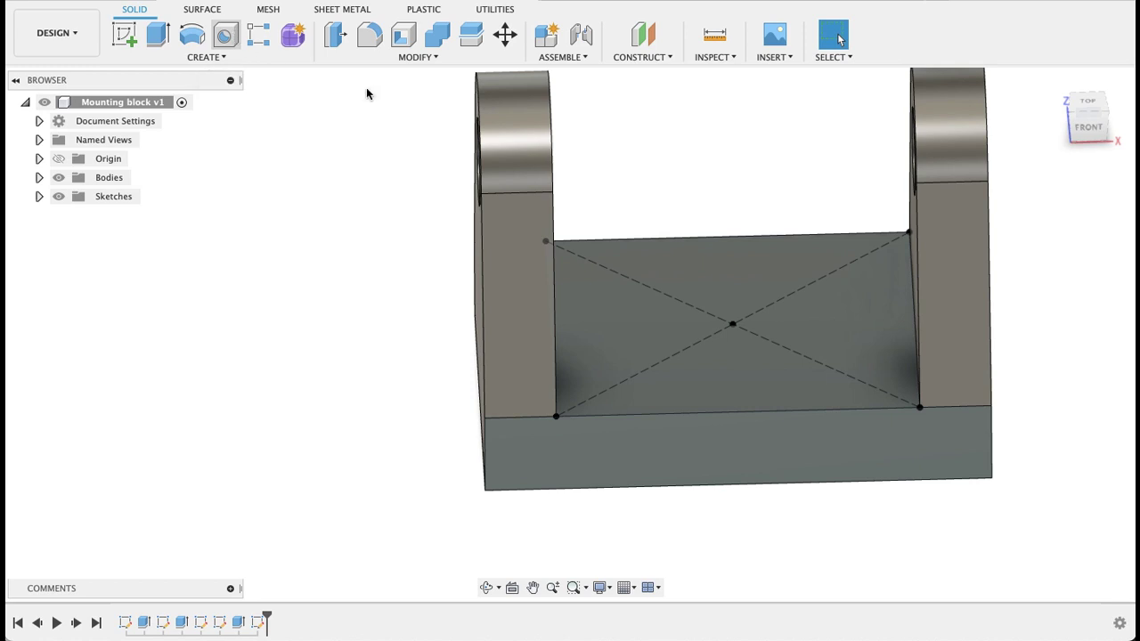
{"action": "left_click", "coordinate": [733, 324]}
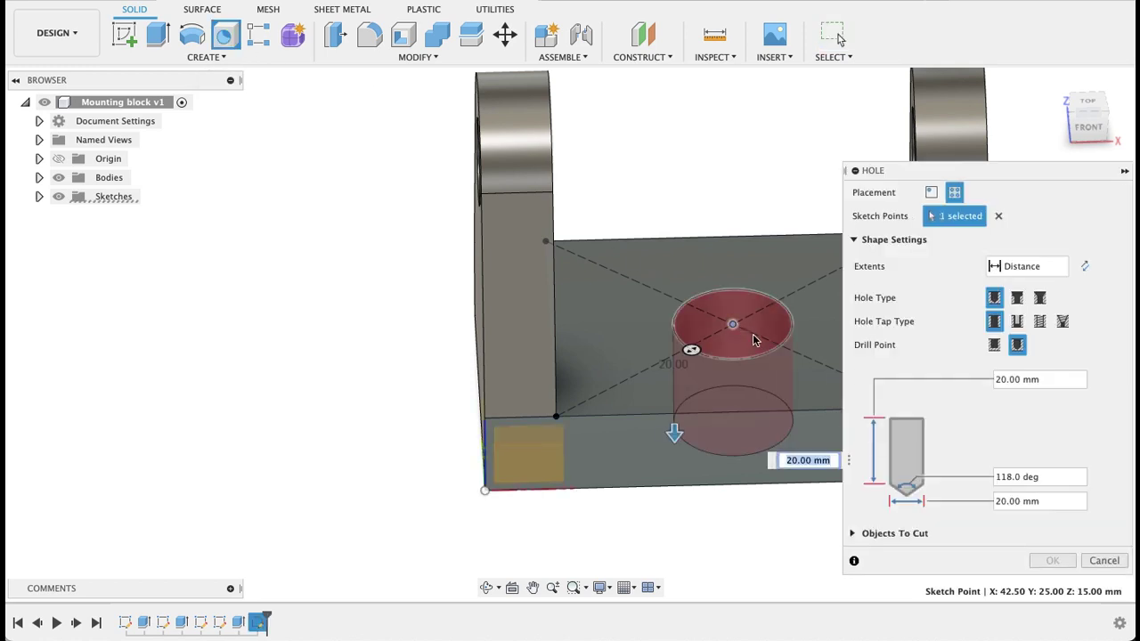
{"action": "middle_click_drag", "start_coordinate": [792, 478], "coordinate": [796, 427], "text": "shift"}
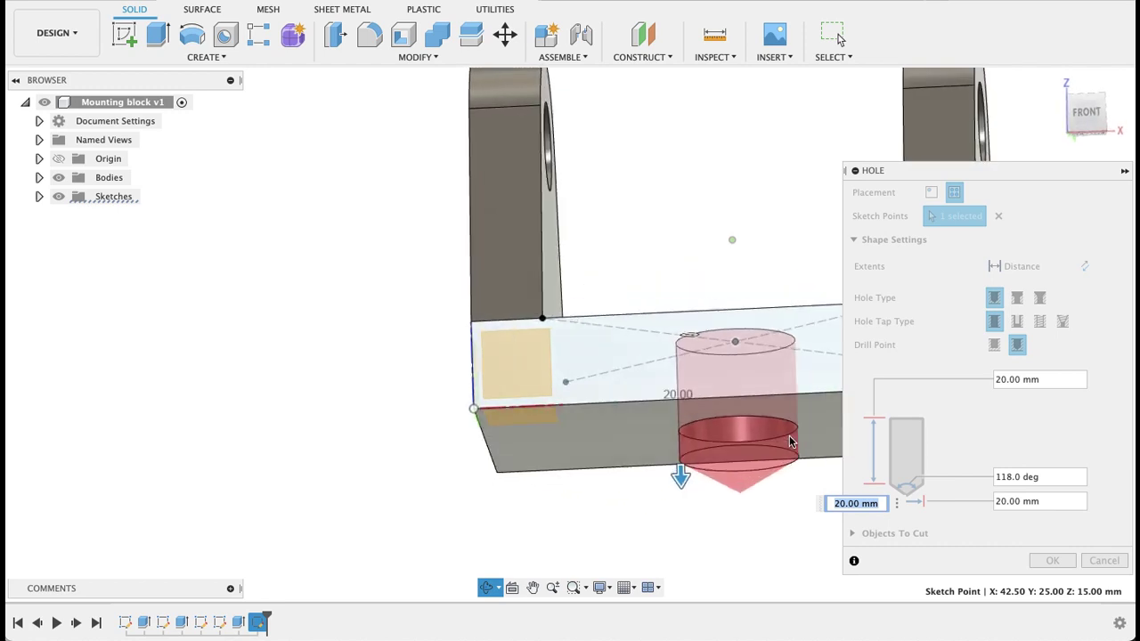
{"action": "left_click", "coordinate": [1054, 561]}
{"action": "scroll", "coordinate": [710, 250], "scroll_direction": "down", "scroll_amount": 5}
{"action": "middle_click_drag", "start_coordinate": [709, 249], "coordinate": [726, 294], "text": "shift"}
{"action": "left_click", "coordinate": [575, 3]}
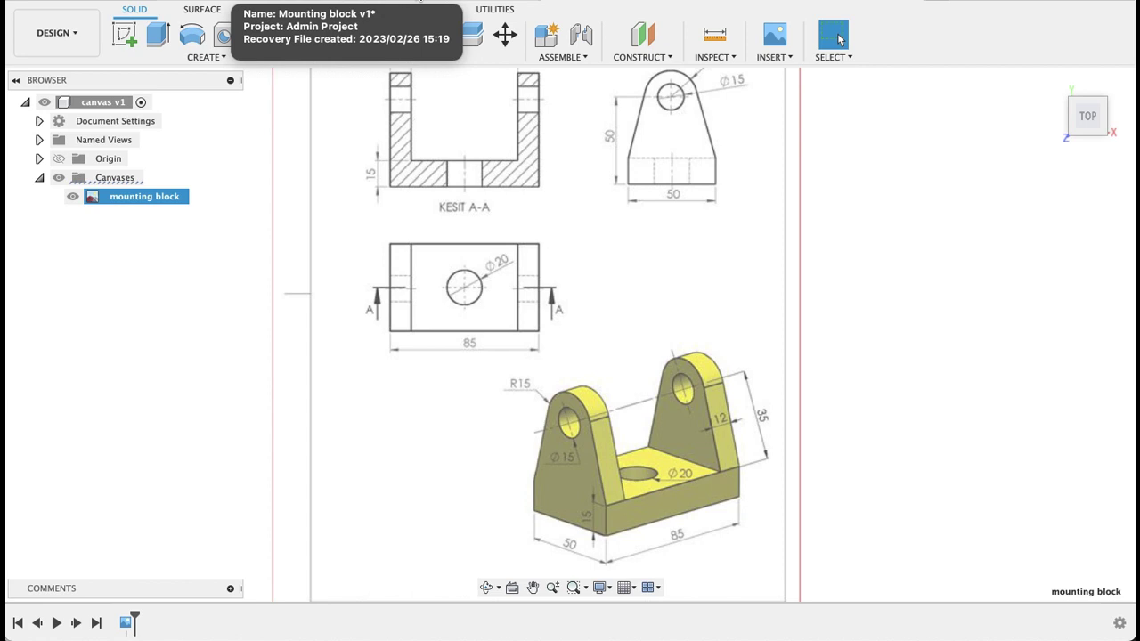
Step: Return to Mounting block v1 and orbit the finished block to inspect its side and back
{"action": "left_click", "coordinate": [419, 3]}
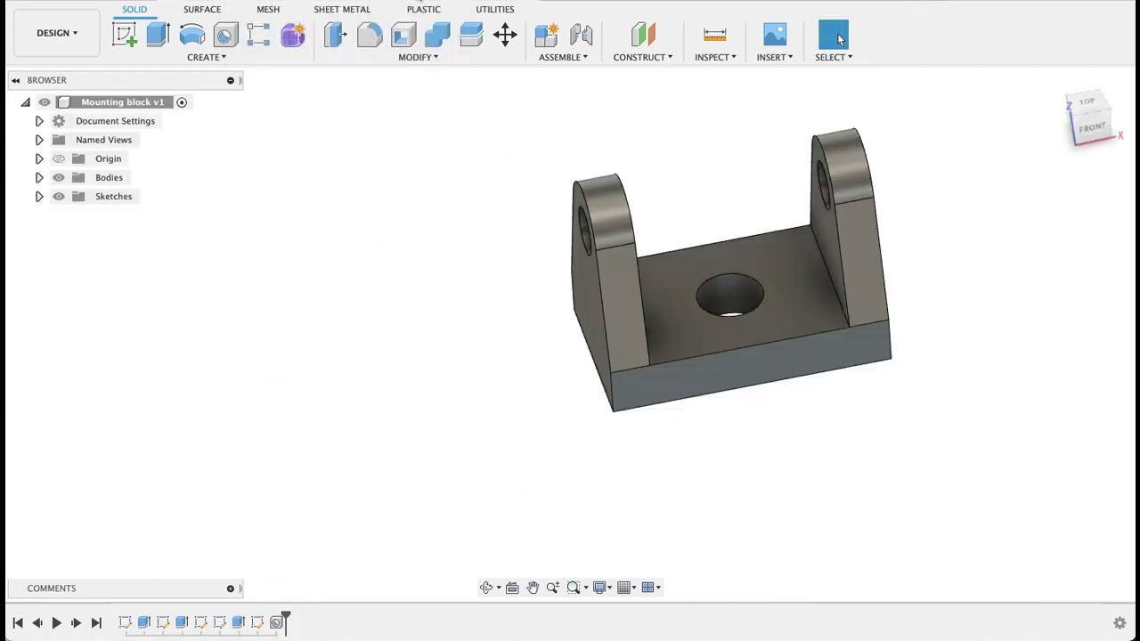
{"action": "middle_click_drag", "start_coordinate": [653, 433], "coordinate": [593, 436], "text": "shift"}
{"action": "middle_click_drag", "start_coordinate": [987, 320], "coordinate": [547, 532], "text": "shift"}
{"action": "middle_click_drag", "start_coordinate": [1003, 331], "coordinate": [1093, 397], "text": "shift"}
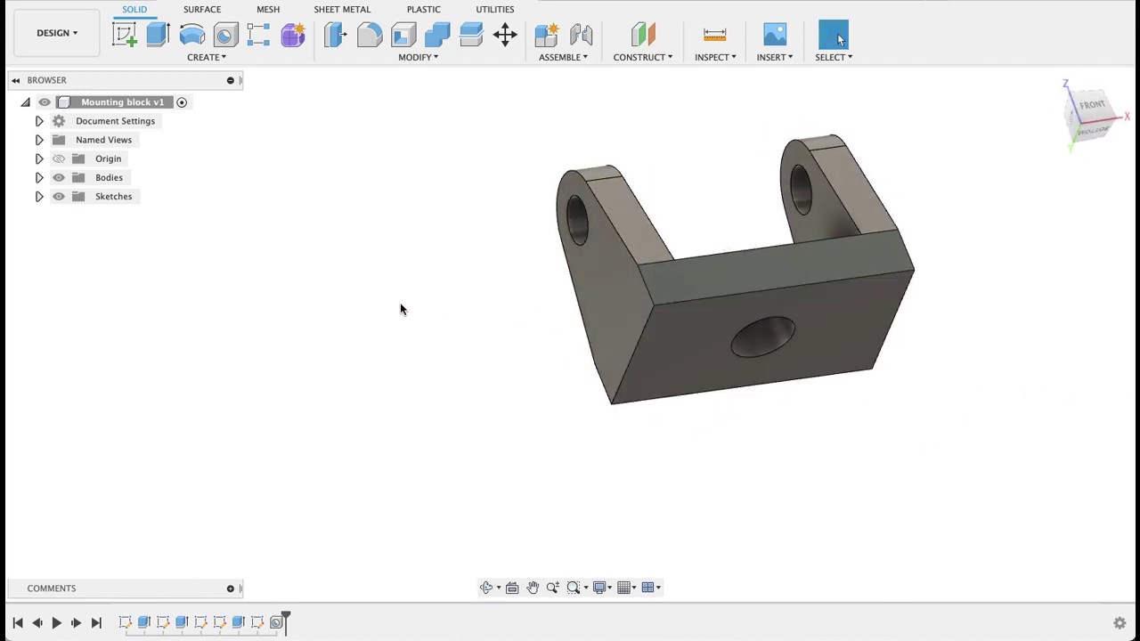
{"action": "middle_click_drag", "start_coordinate": [400, 304], "coordinate": [594, 270], "text": "shift"}
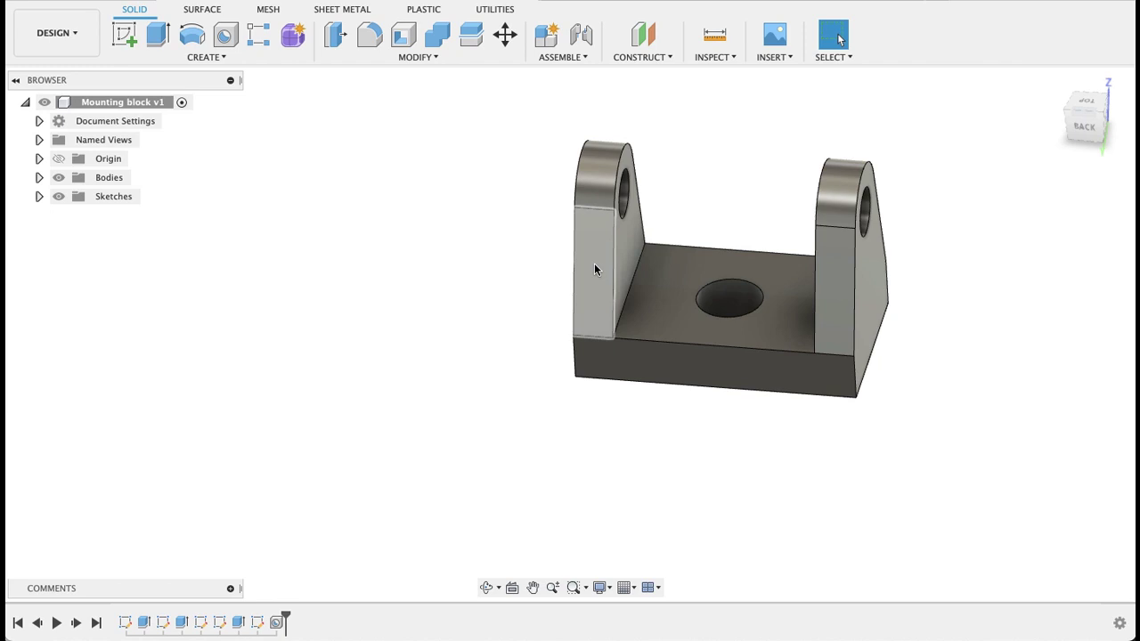